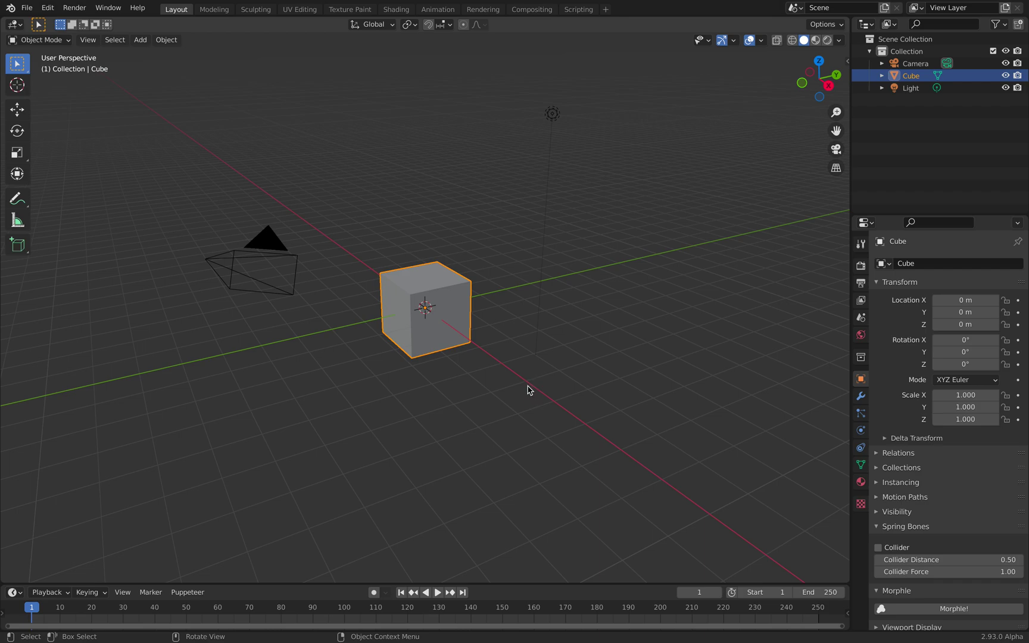
- Delete all the default objects from the scene: camera, cube and light
middle_click_drag(519, 375, 540, 362)
key("a")
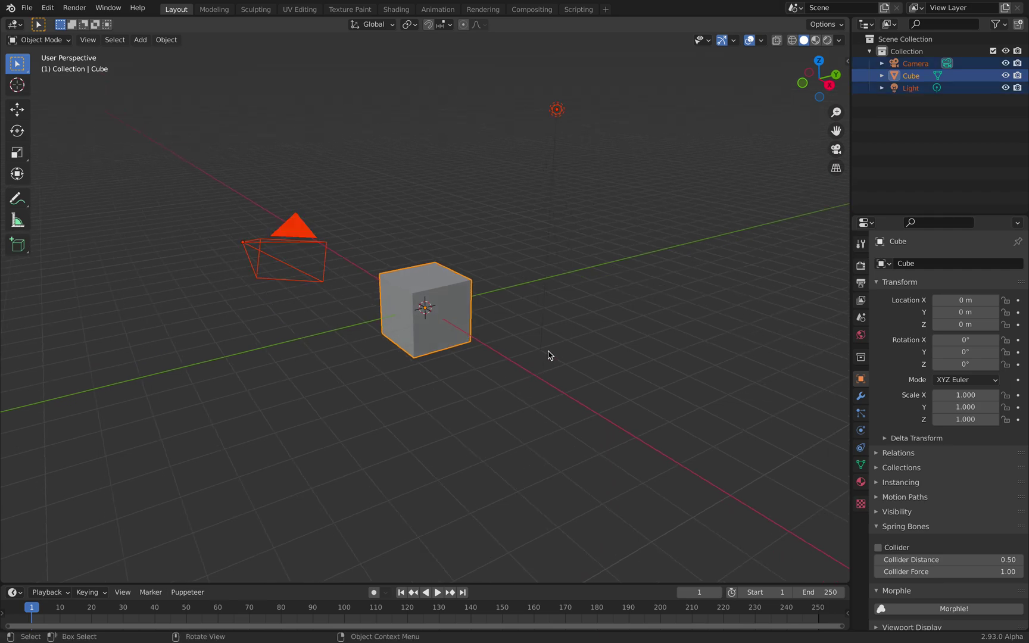
key("x")
left_click(548, 354)
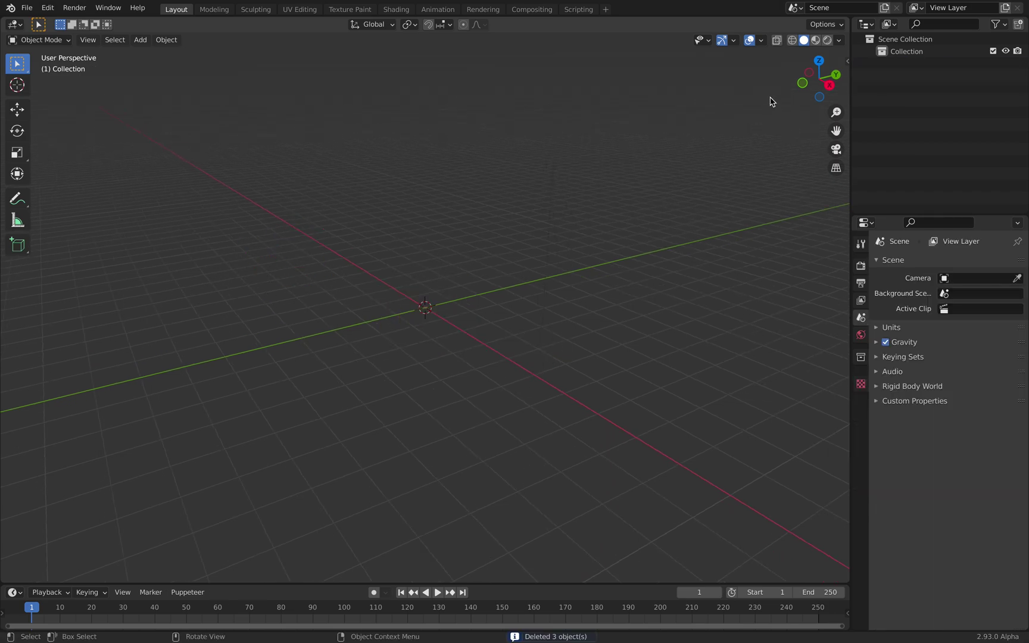
- Switch to the front orthographic view and add an empty Grease Pencil object at the world origin
left_click(801, 84)
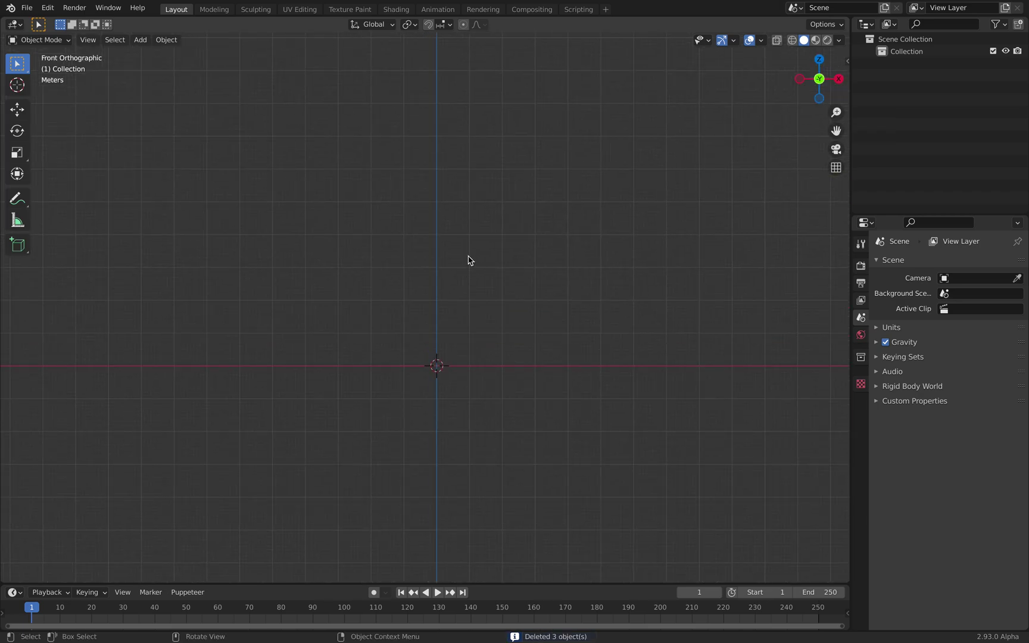
key("shift+a")
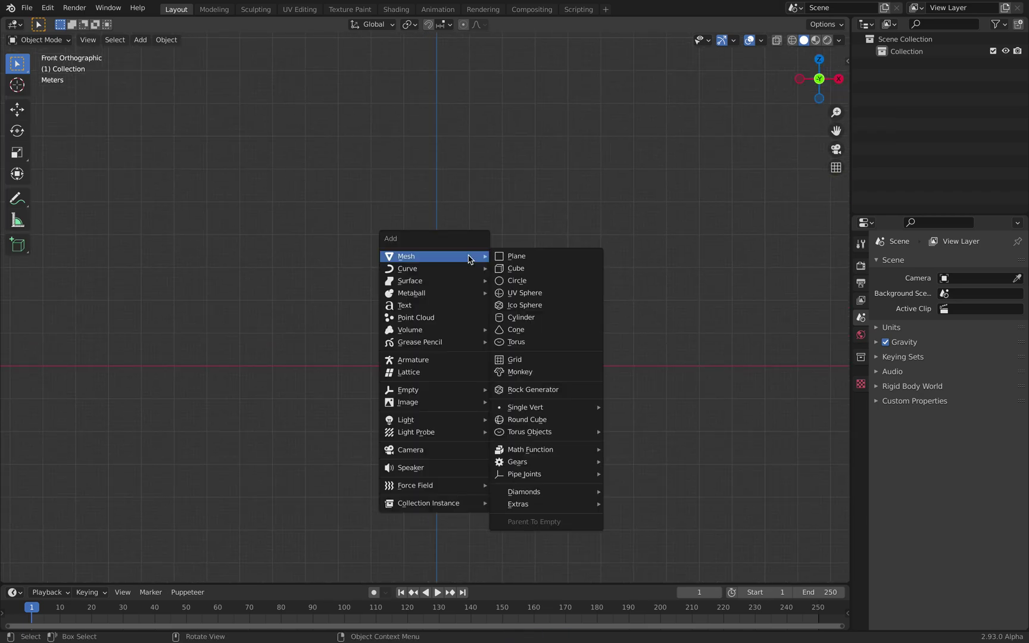
mouse_move(456, 344)
left_click(530, 347)
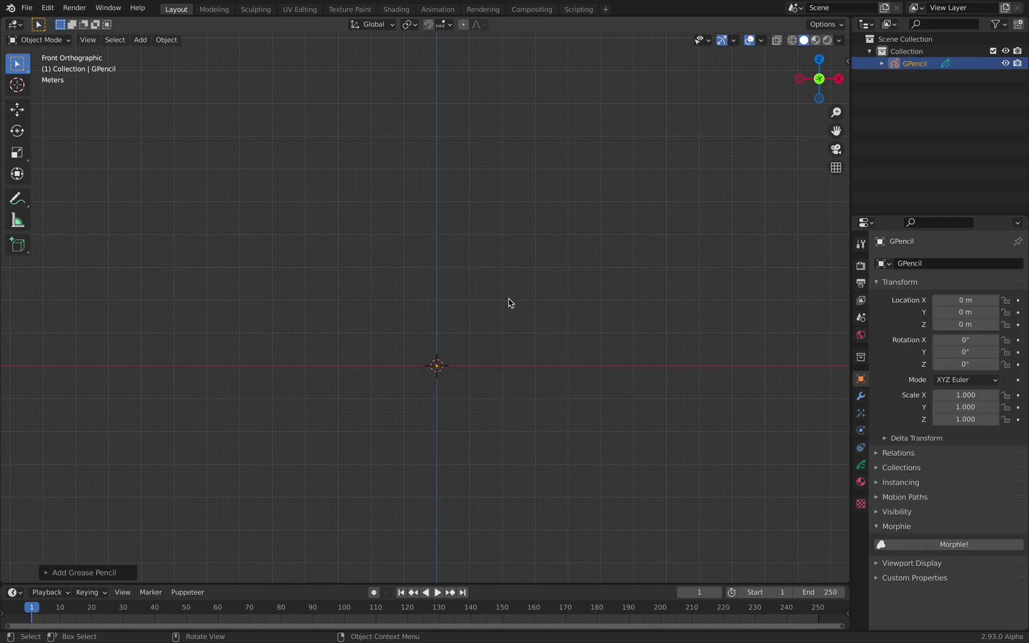
- Put the Grease Pencil object into Draw mode and set the Pencil brush's strength to 1.000
left_click(60, 40)
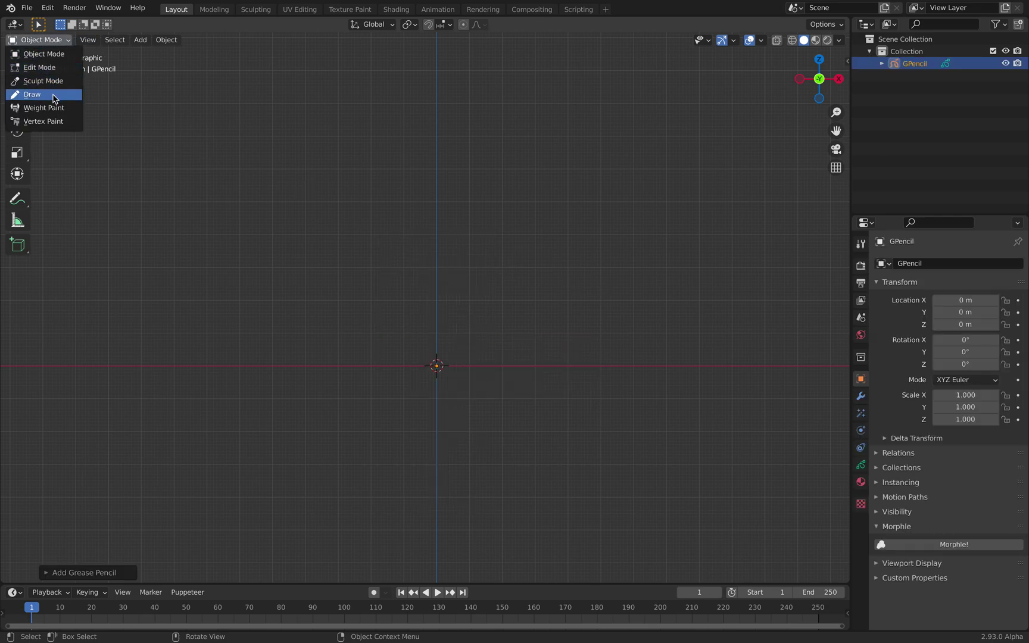
left_click(52, 94)
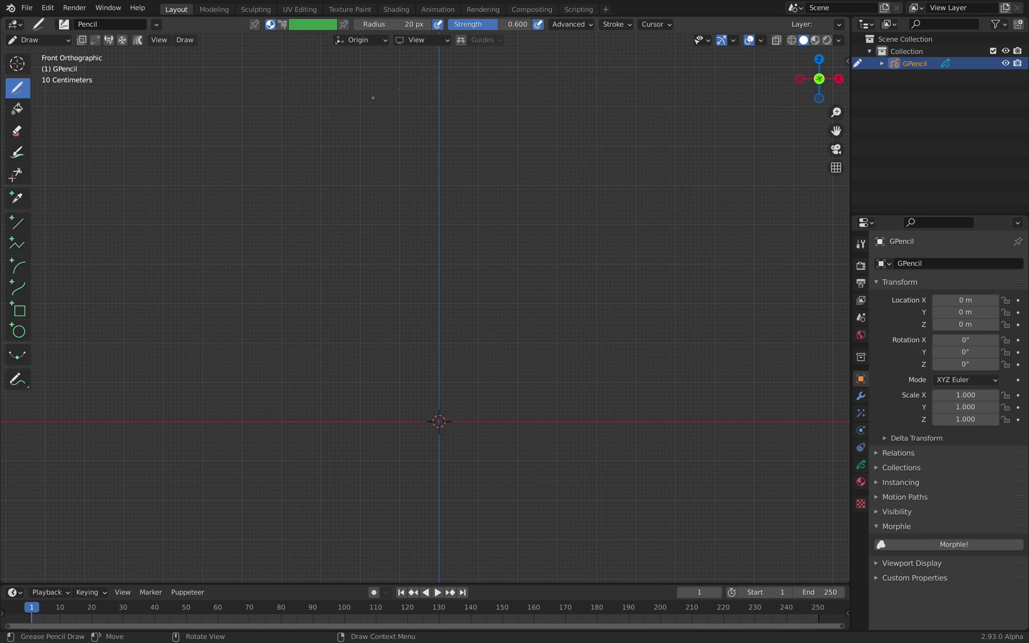
left_click_drag(499, 28, 534, 28)
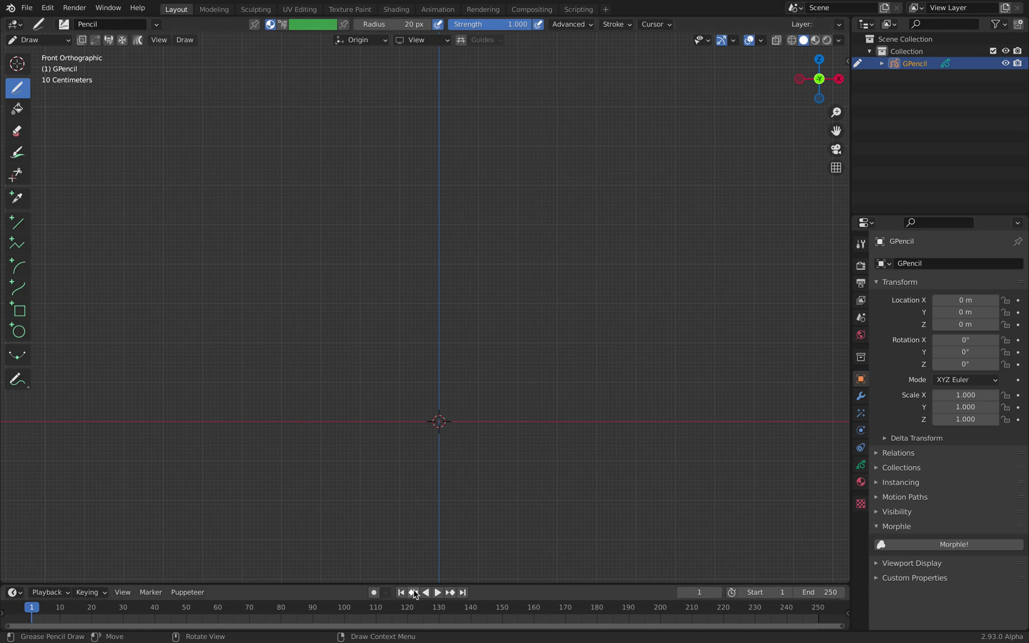
- Make the timeline area slightly taller and turn on automatic keyframing so that strokes can be drawn
left_click_drag(415, 583, 416, 575)
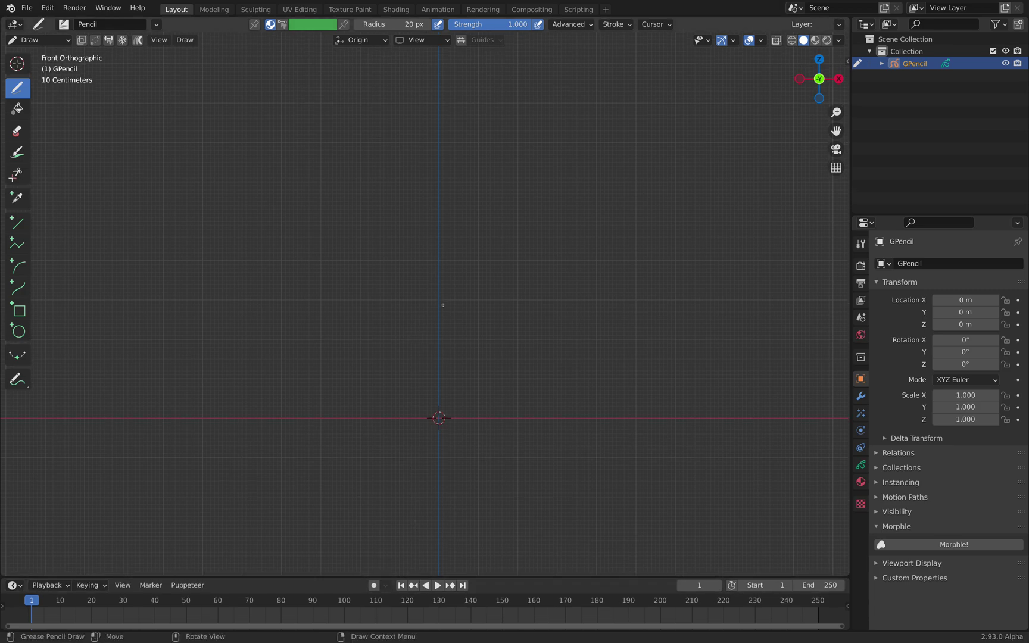
left_click_drag(442, 305, 428, 312)
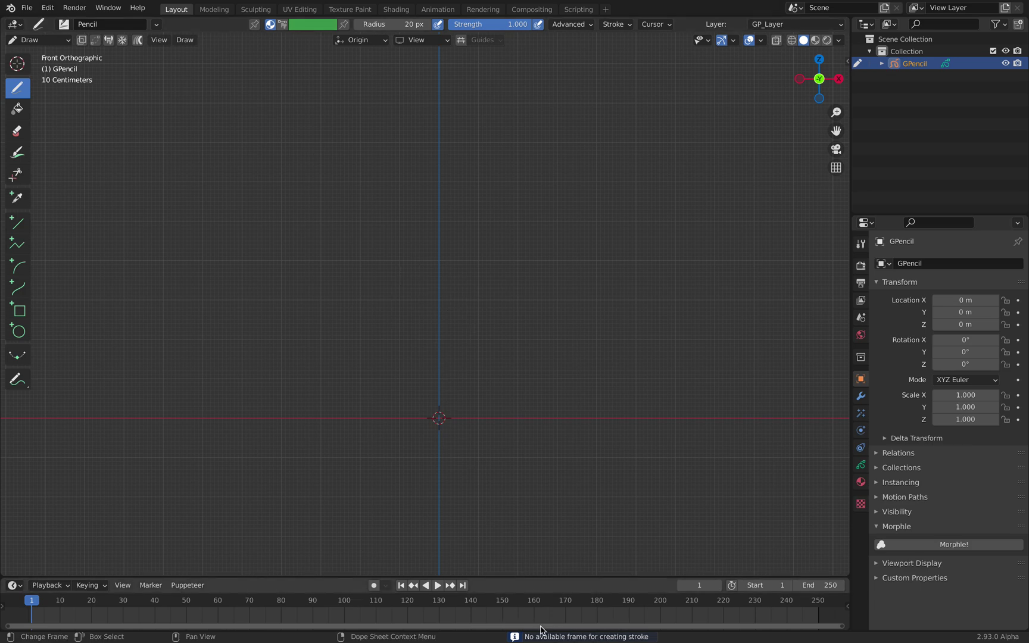
left_click(373, 586)
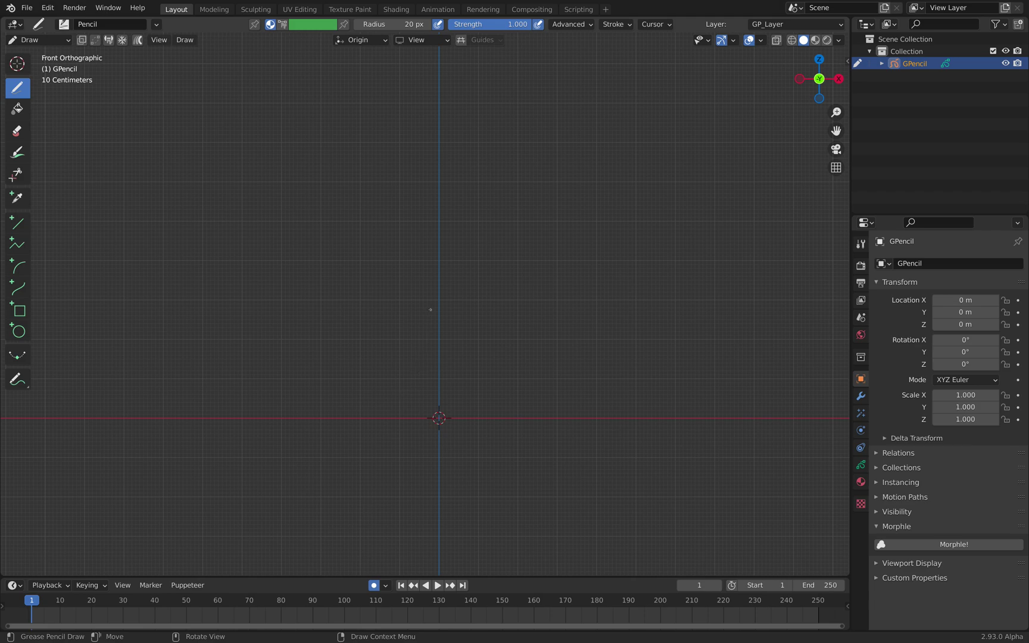
- Draw a snail with a spiral shell above the origin on frame 1 and give the drawing a new material
mouse_move(427, 311)
left_mouse_down()
mouse_move(425, 324)
mouse_move(429, 265)
mouse_move(382, 343)
left_mouse_up()
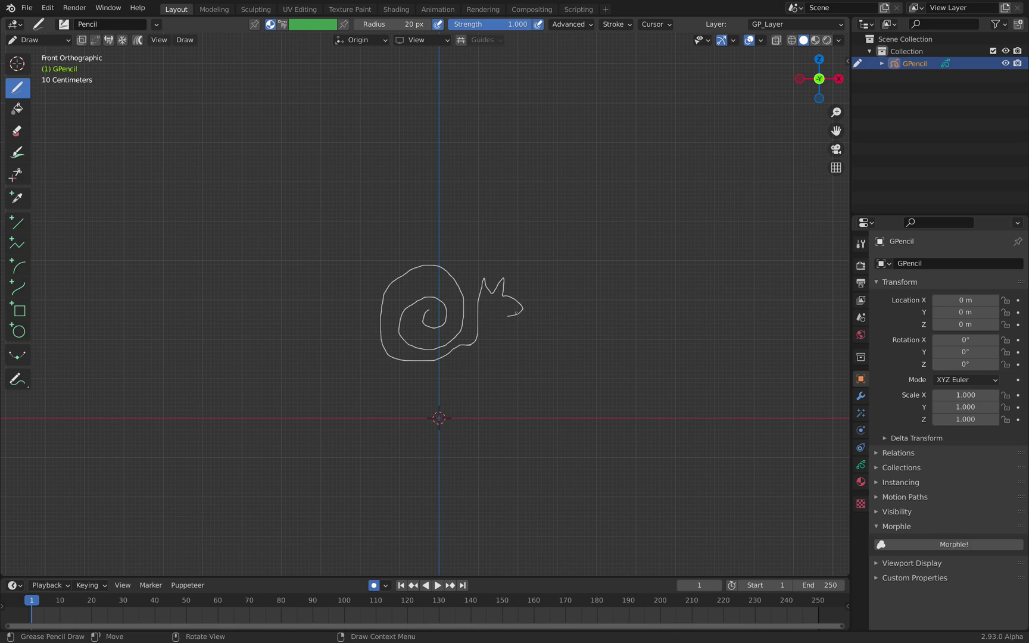
left_click_drag(481, 362, 361, 379)
scroll(440, 304, "up", 3)
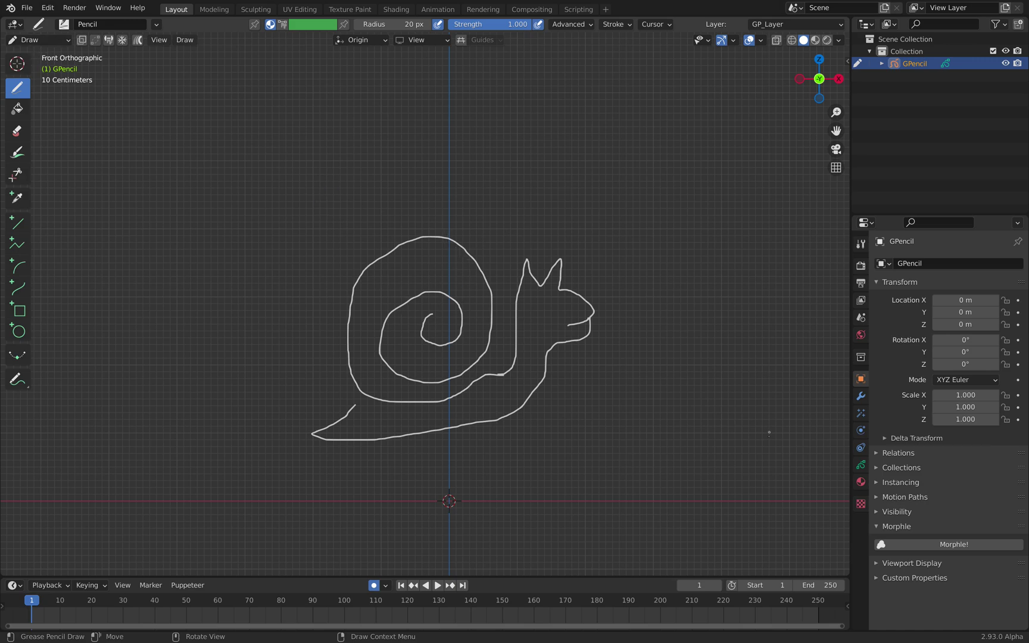
left_click(860, 481)
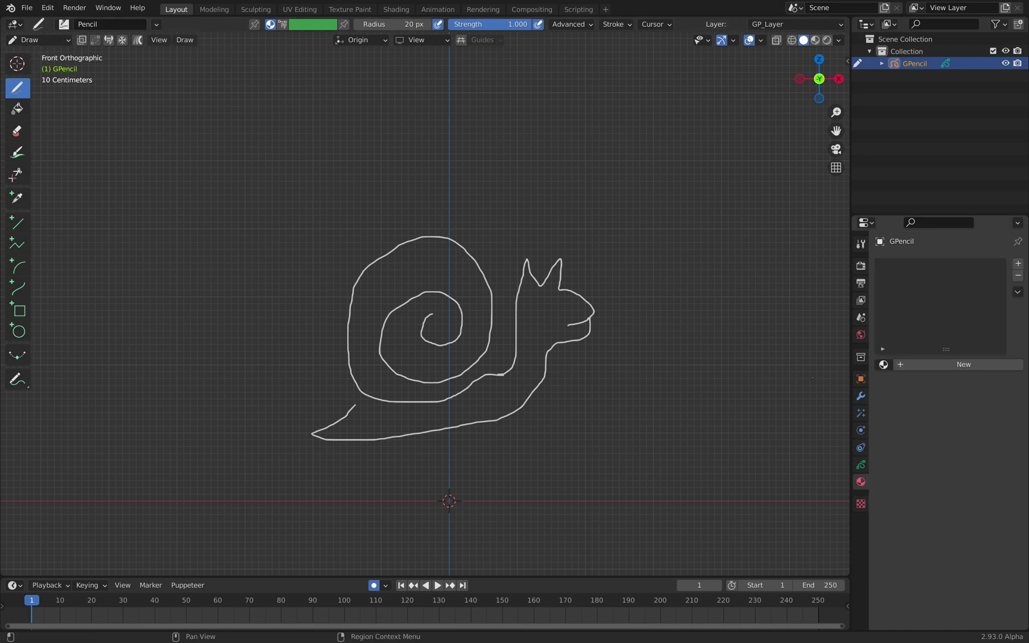
left_click(952, 366)
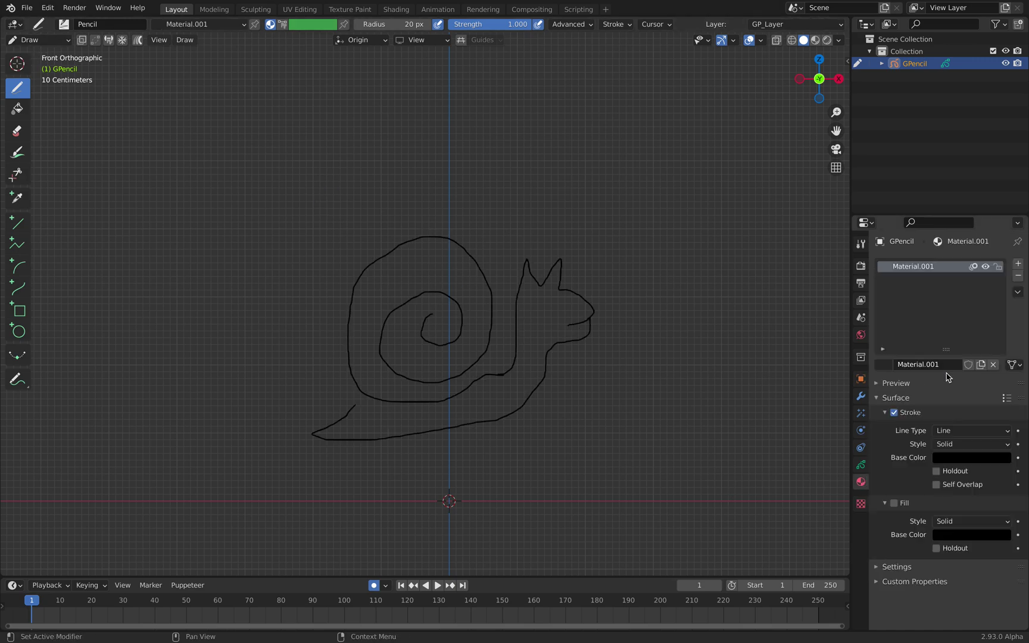
- Try a stroke thickness scale of 2.86 for the Grease Pencil data, and set the scale to 1.00
left_click(860, 464)
scroll(939, 497, "down", 3)
left_click(912, 593)
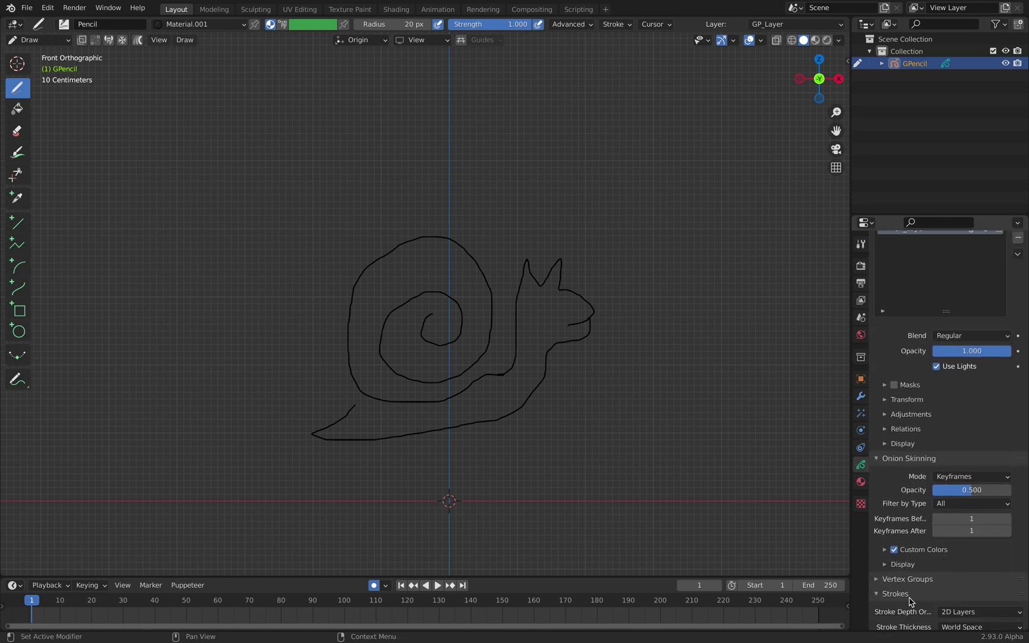
scroll(912, 593, "down", 2)
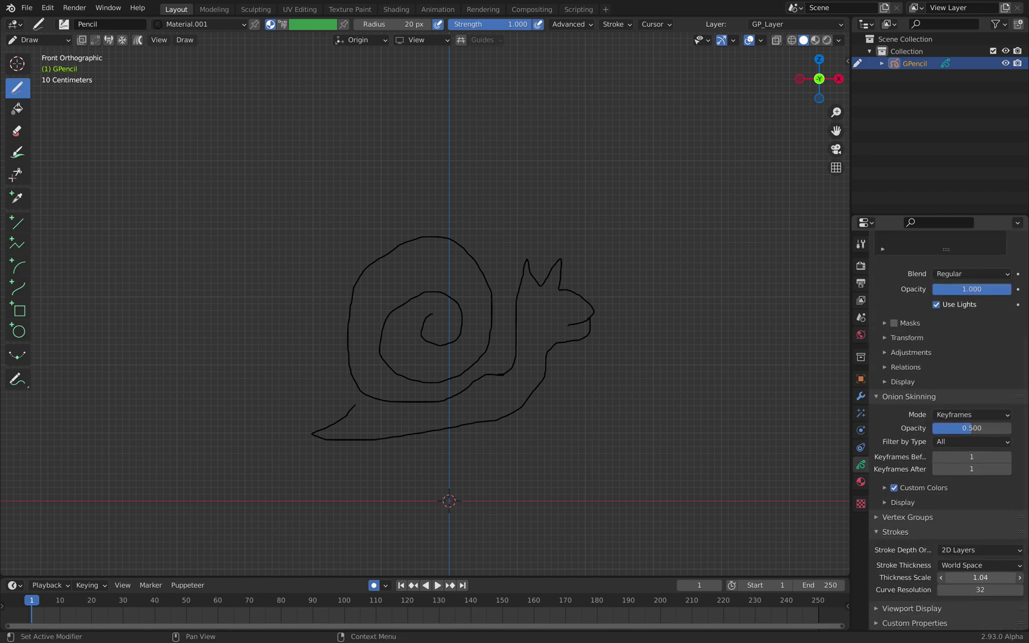
left_click_drag(979, 577, 1013, 577)
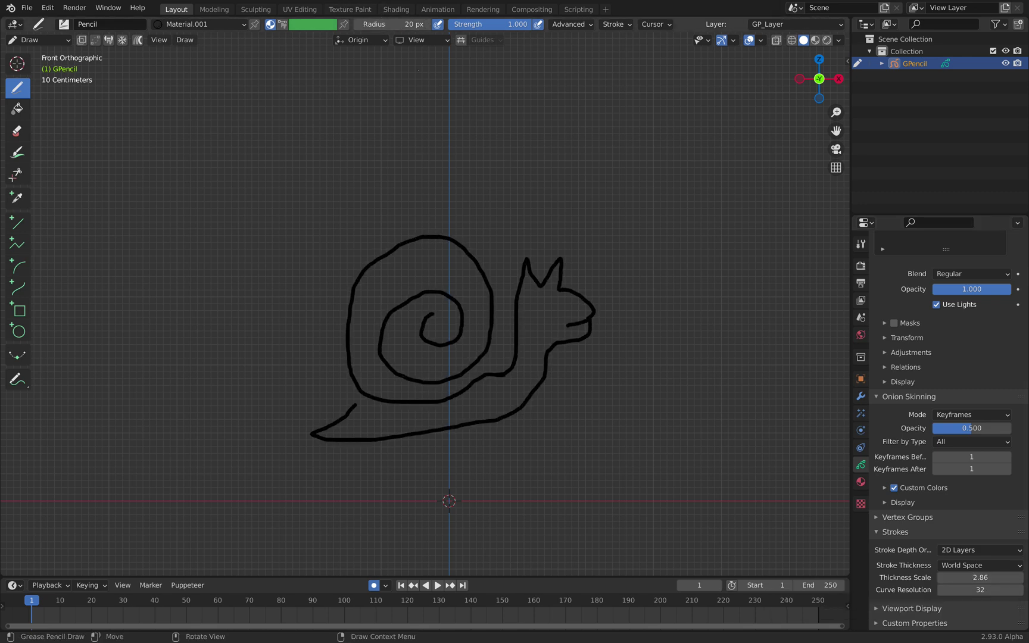
left_click(978, 577)
type("1")
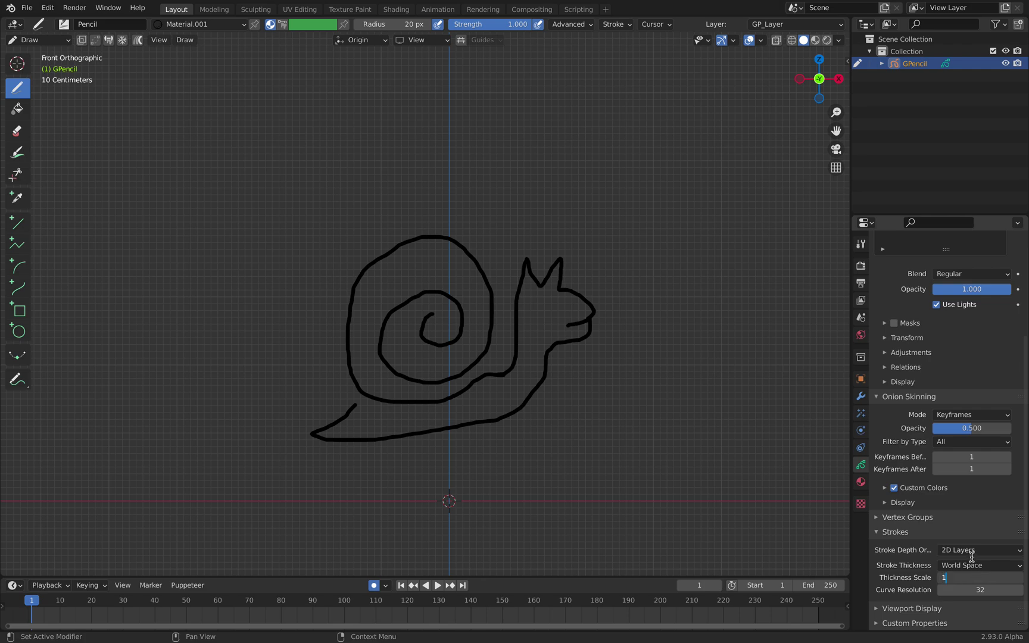
key("Return")
- Set the Pencil brush's radius to 40 px, testing it with one short stroke beside the snail and undoing that stroke
left_click(411, 24)
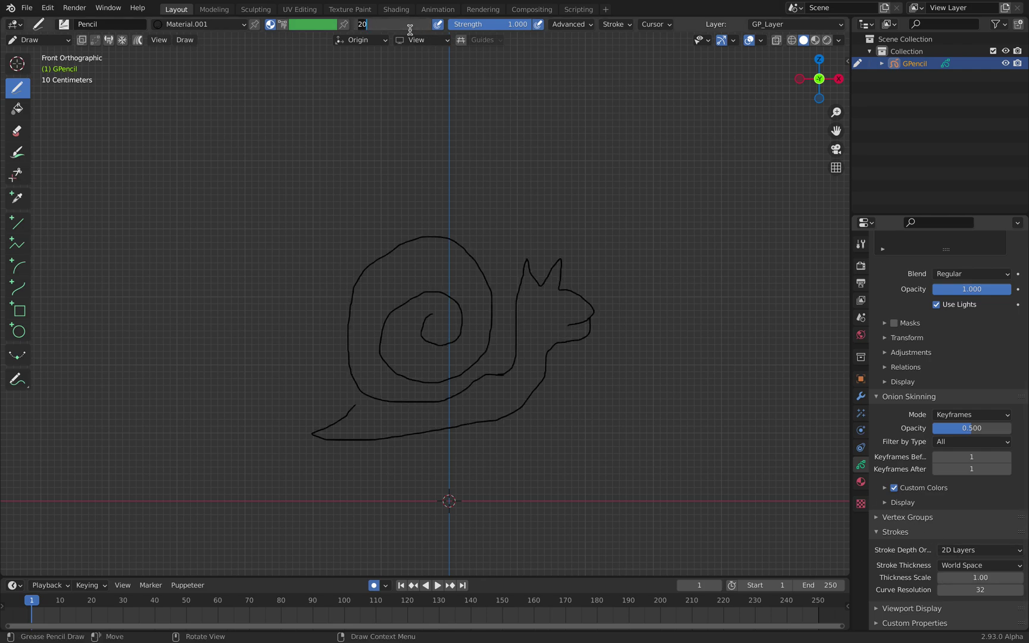
key("Escape")
mouse_move(582, 406)
left_mouse_down()
mouse_move(656, 381)
mouse_move(652, 420)
left_mouse_up()
key("ctrl+z")
middle_click_drag(445, 328, 408, 346, "shift")
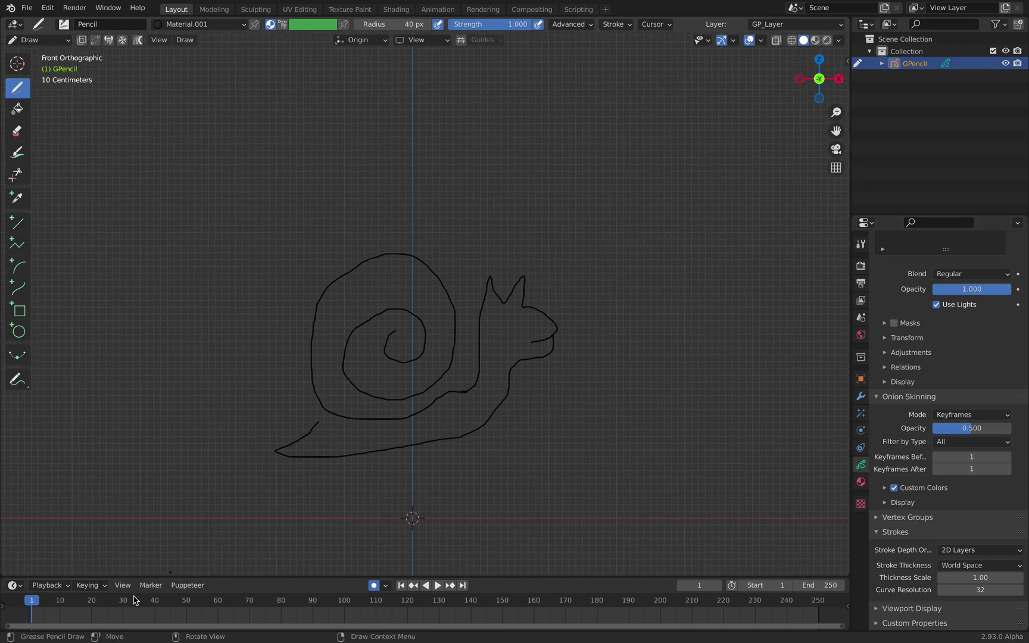
- On frame 10, draw a large round smiley face with two eyes, a smile and a curl of hair on top
left_click(61, 601)
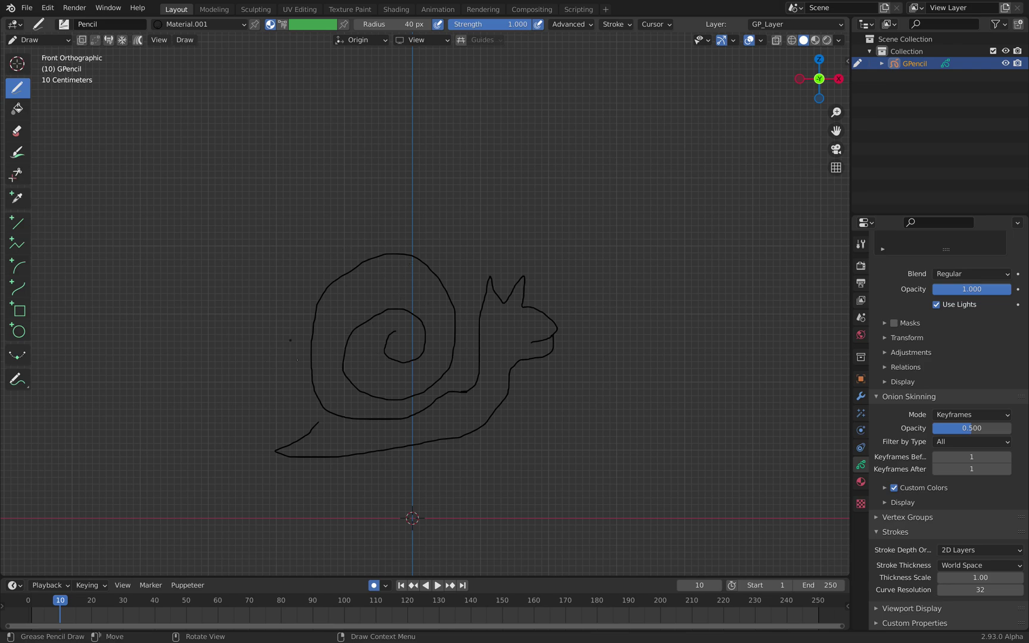
mouse_move(362, 259)
left_mouse_down()
mouse_move(320, 301)
mouse_move(329, 426)
mouse_move(458, 444)
mouse_move(488, 292)
mouse_move(371, 243)
mouse_move(360, 259)
left_mouse_up()
mouse_move(364, 372)
left_mouse_down()
mouse_move(416, 407)
mouse_move(455, 386)
left_mouse_up()
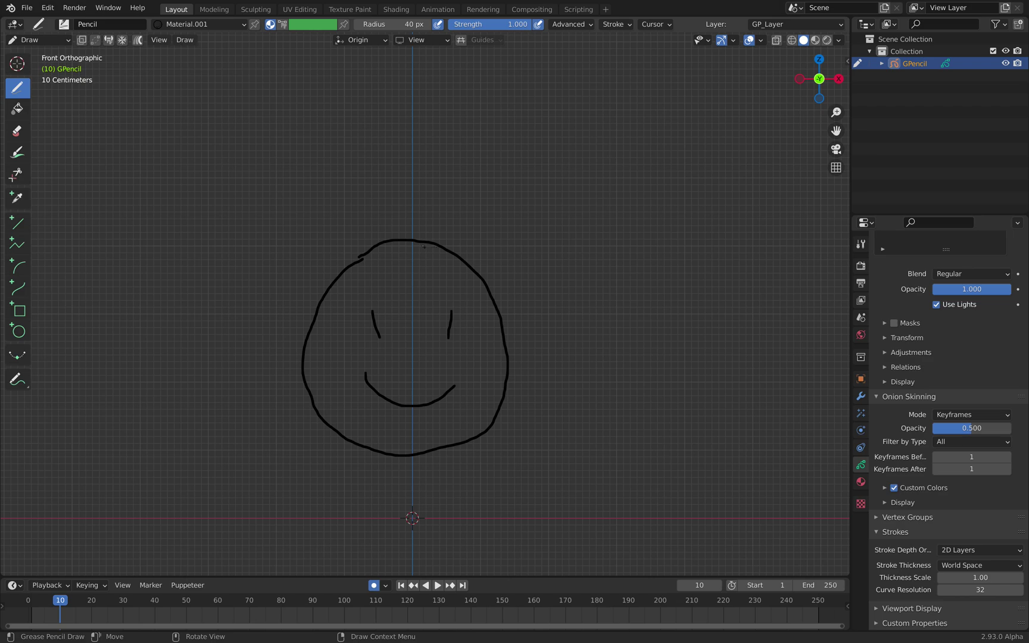
mouse_move(423, 246)
left_mouse_down()
mouse_move(432, 275)
mouse_move(399, 281)
mouse_move(406, 246)
left_mouse_up()
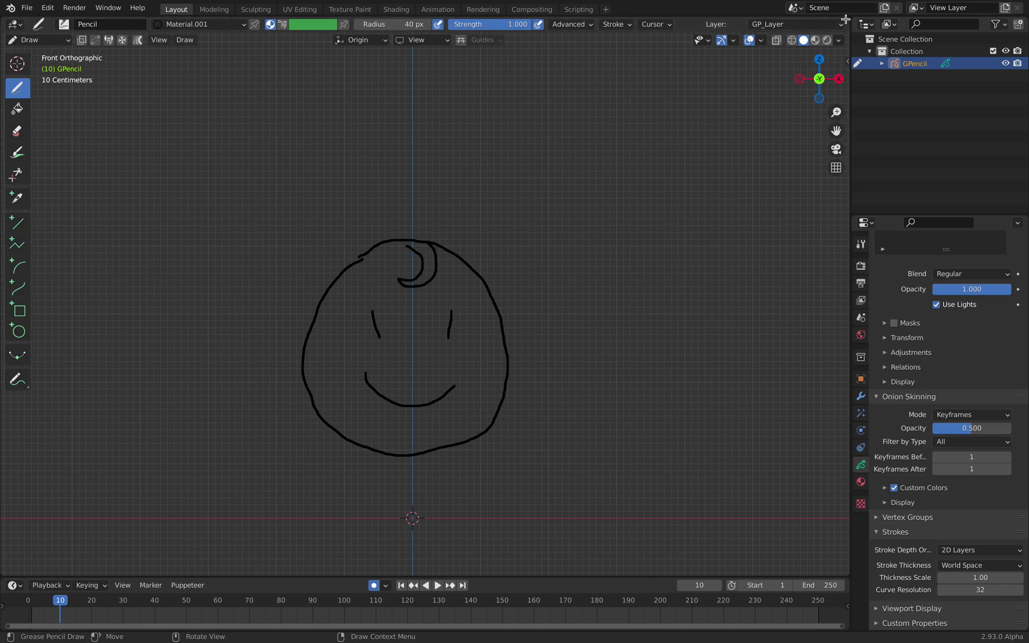
- Split the 3D viewport horizontally and turn the upper area into a Dope Sheet in Grease Pencil mode
left_click_drag(846, 23, 837, 244)
left_click(15, 24)
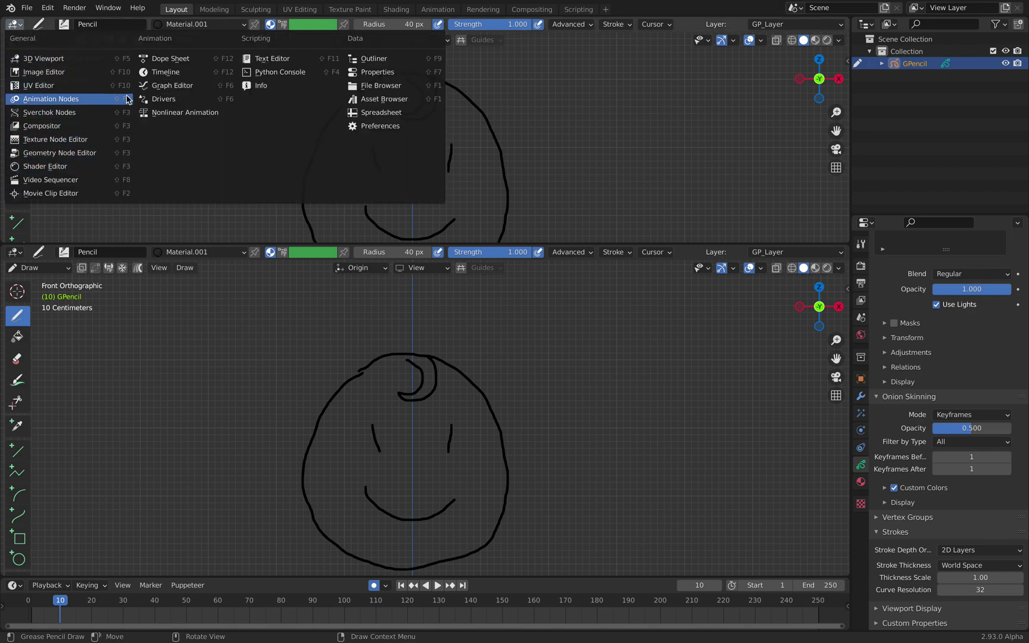
left_click(181, 63)
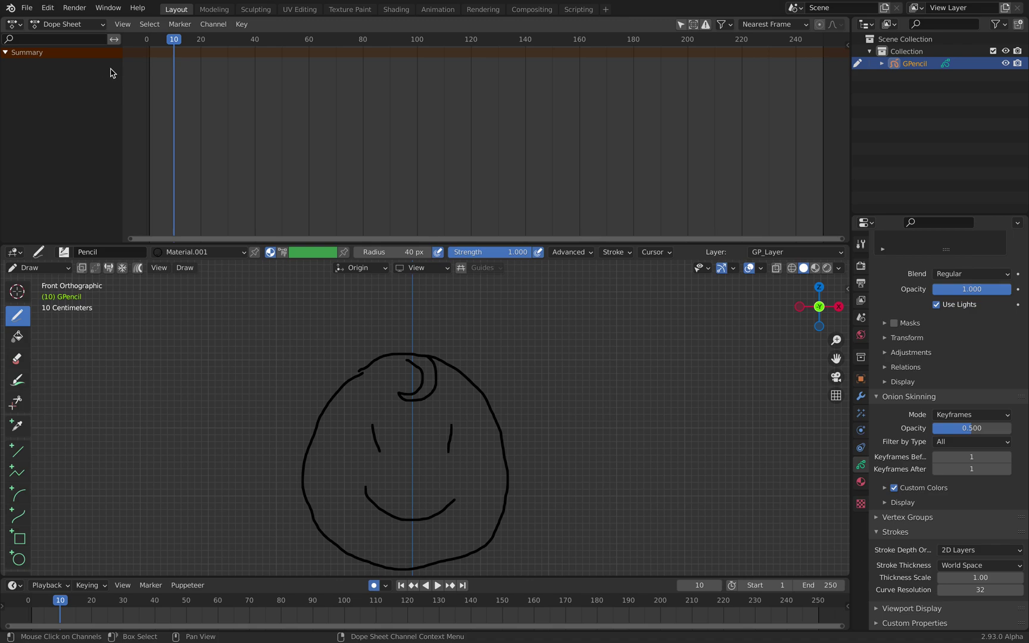
left_click(76, 27)
left_click(71, 64)
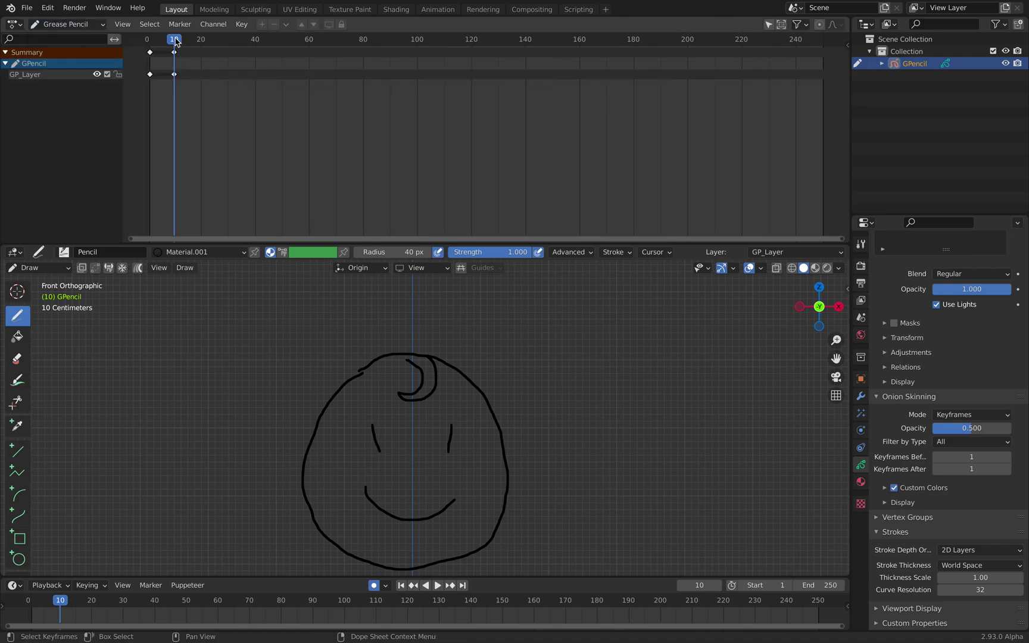
- Look closely at the drawing's keyframes in the Dope Sheet and scrub back to frame 5 to check the transition
middle_click_drag(212, 67, 280, 67)
scroll(279, 67, "up", 9)
middle_click_drag(304, 102, 395, 119)
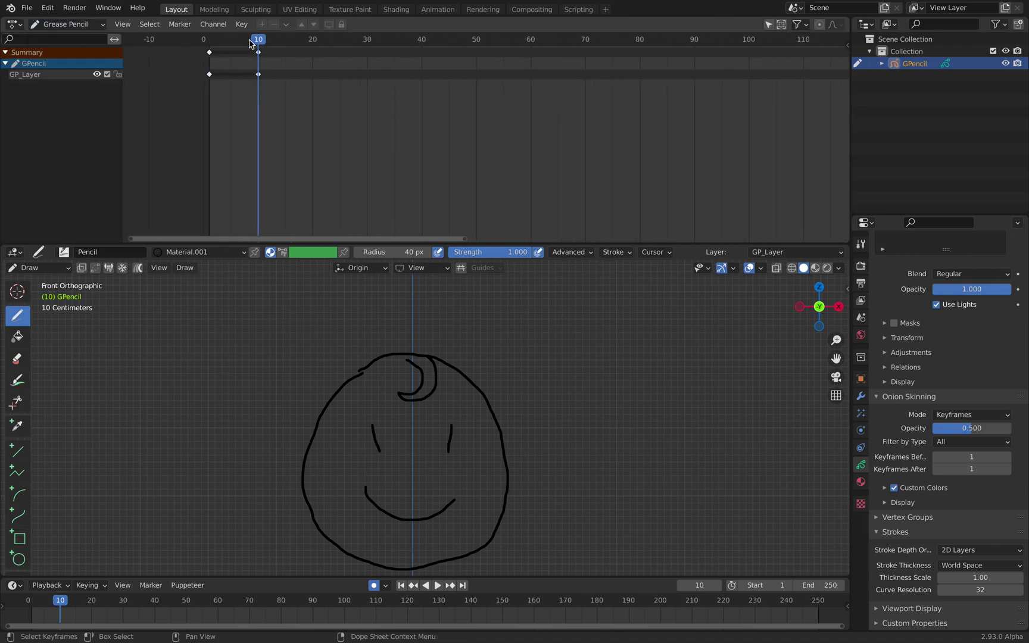
key("space")
mouse_move(252, 42)
left_mouse_down()
mouse_move(200, 40)
mouse_move(263, 50)
mouse_move(231, 56)
left_mouse_up()
middle_click_drag(439, 377, 427, 331, "shift")
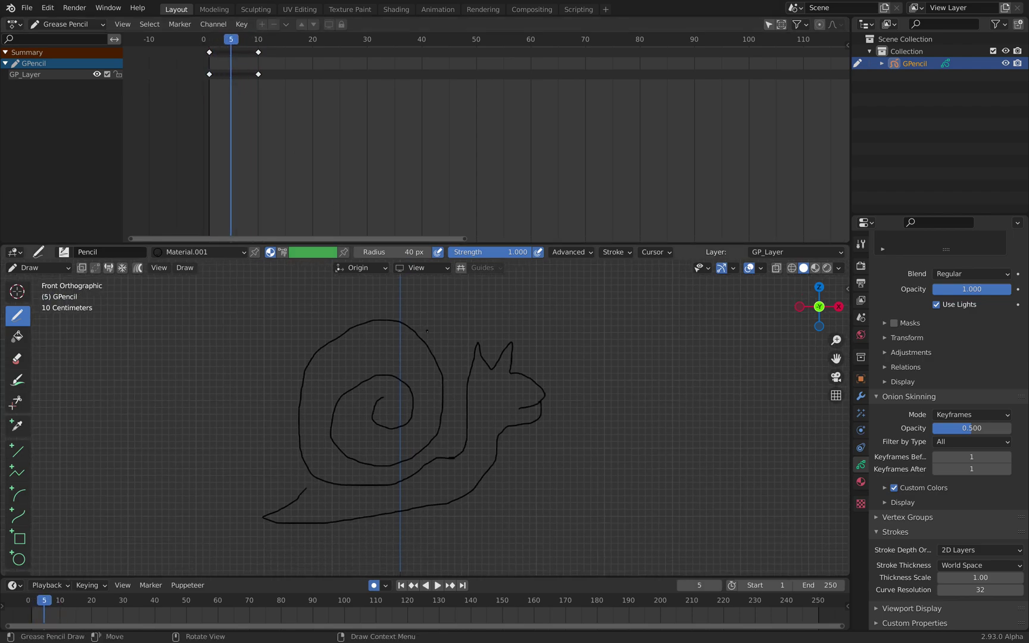
- Reduce the height of the Dope Sheet area to give the drawing viewport more room
left_click(241, 24)
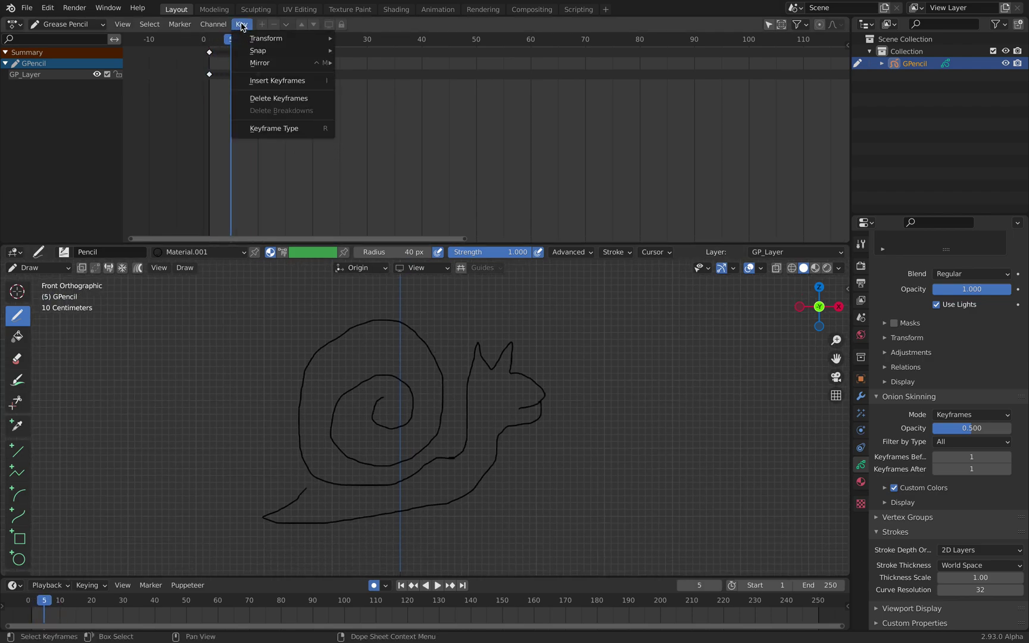
mouse_move(180, 27)
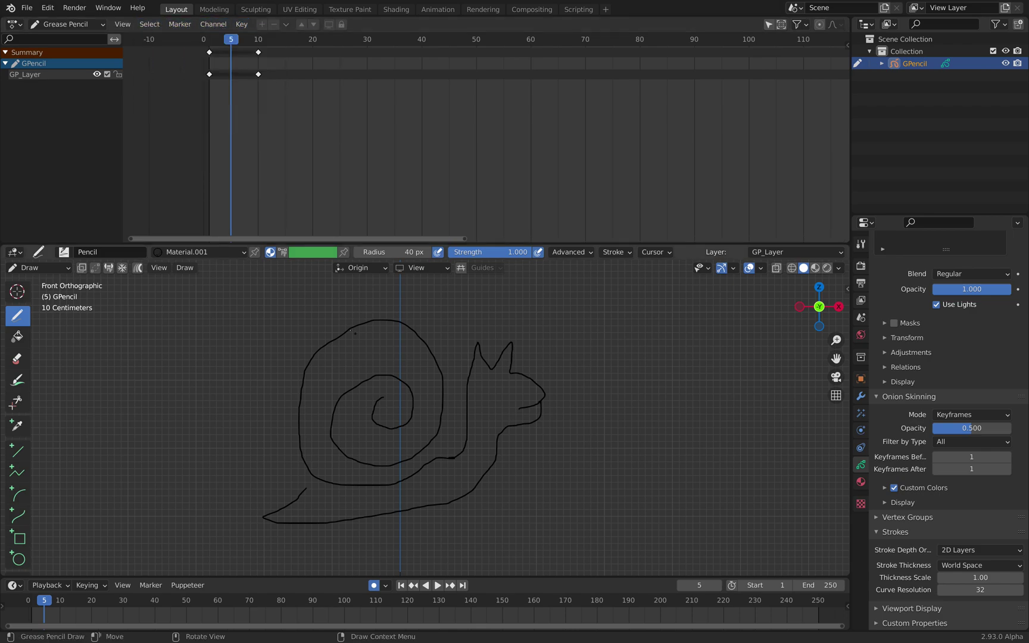
left_click_drag(315, 245, 314, 156)
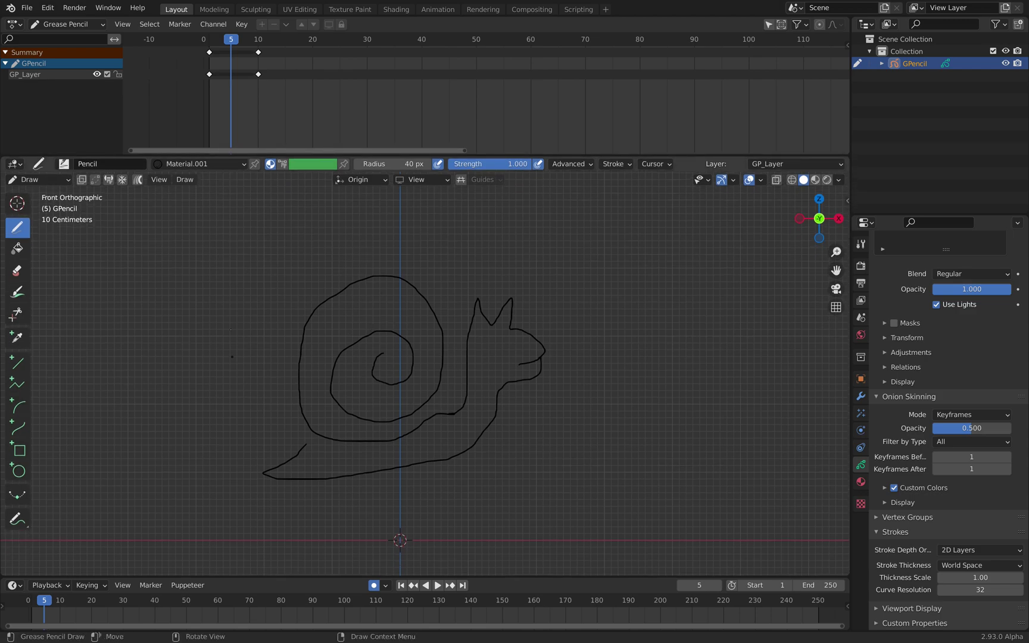
- At frame 7, generate the in-between frames with Interpolate Sequence and expand the operation's settings
left_click_drag(55, 600, 50, 601)
left_click(185, 179)
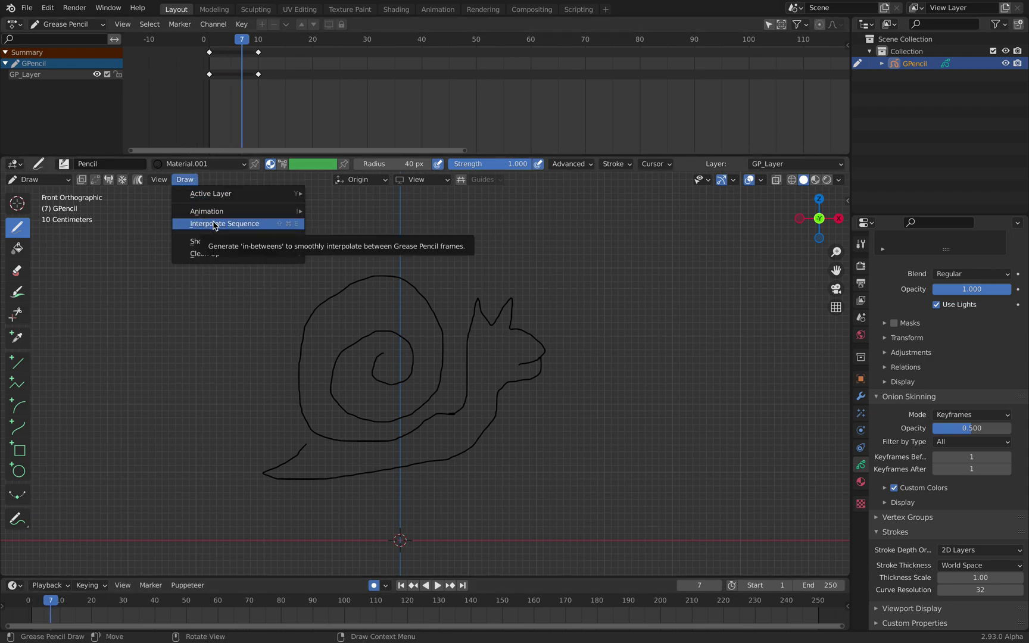
left_click(282, 225)
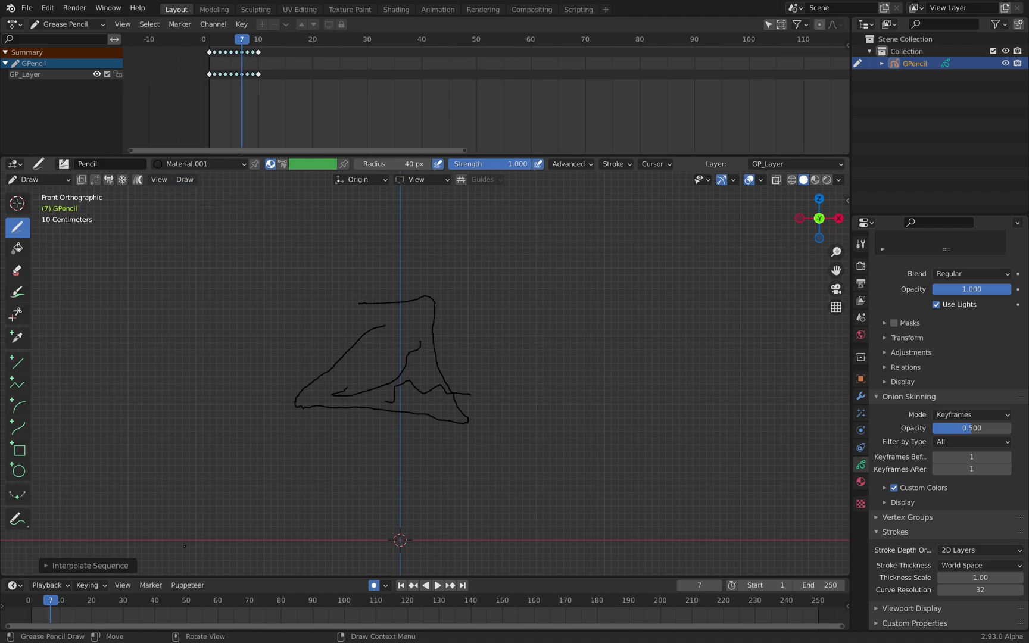
left_click(47, 566)
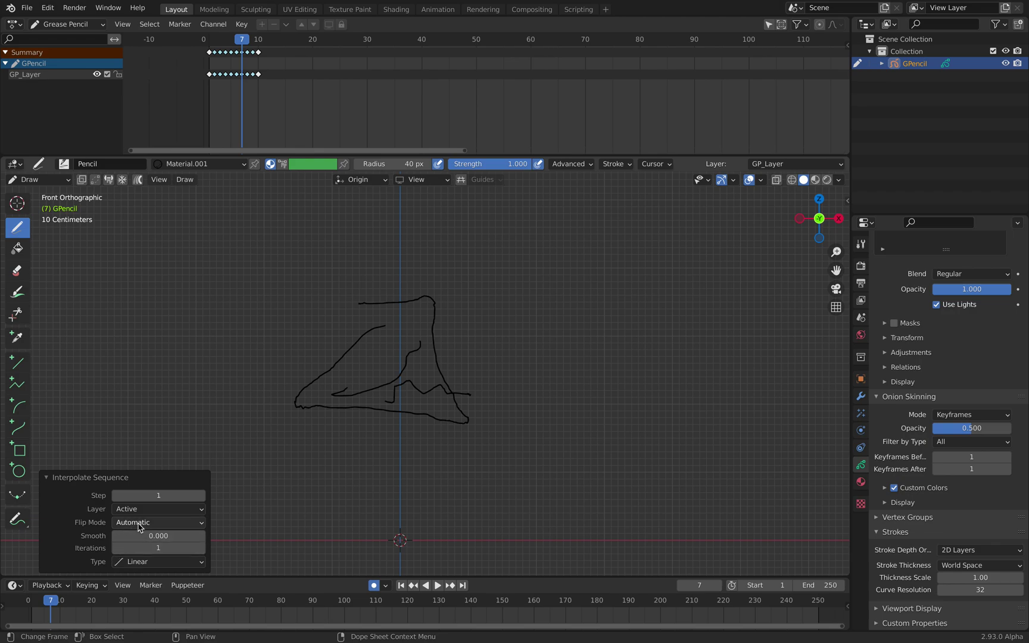
- Try 3 smoothing iterations for the interpolated sequence and return the Iterations value to 1
left_click_drag(153, 534, 172, 534)
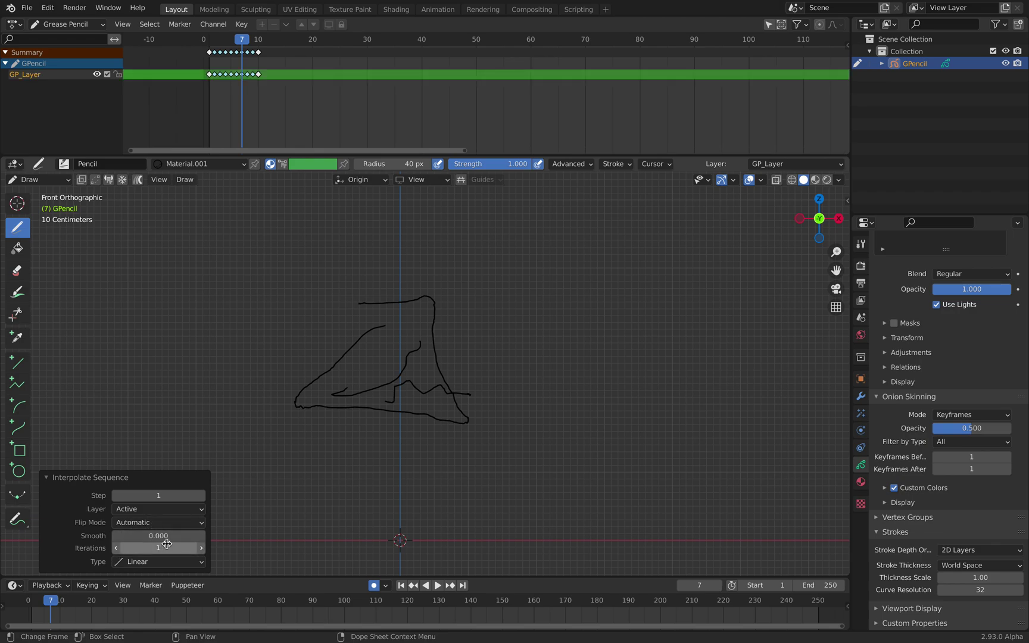
left_click_drag(159, 548, 179, 548)
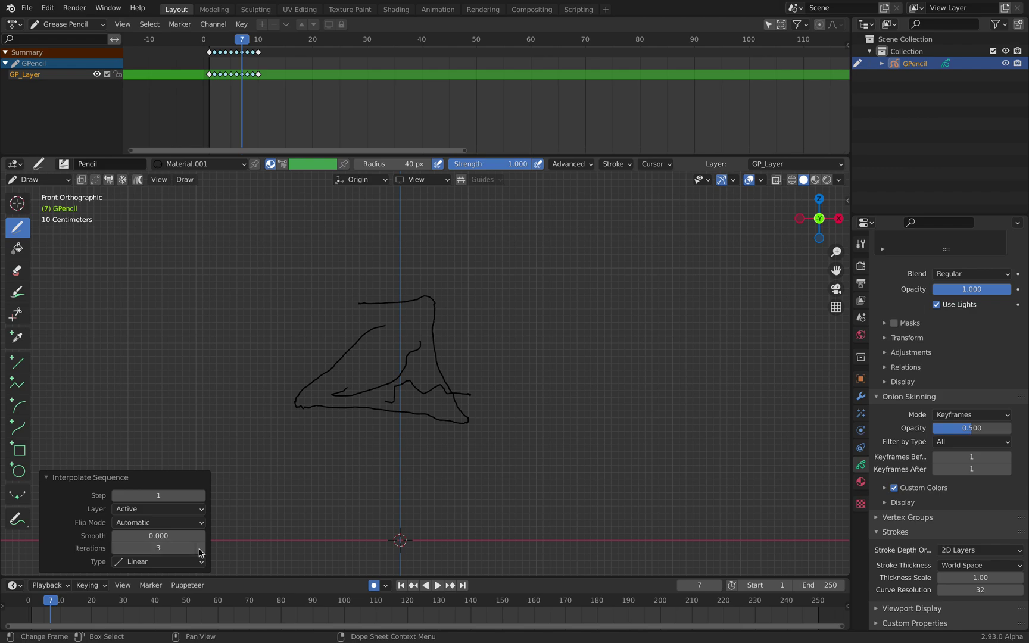
left_click(116, 548)
left_click(158, 561)
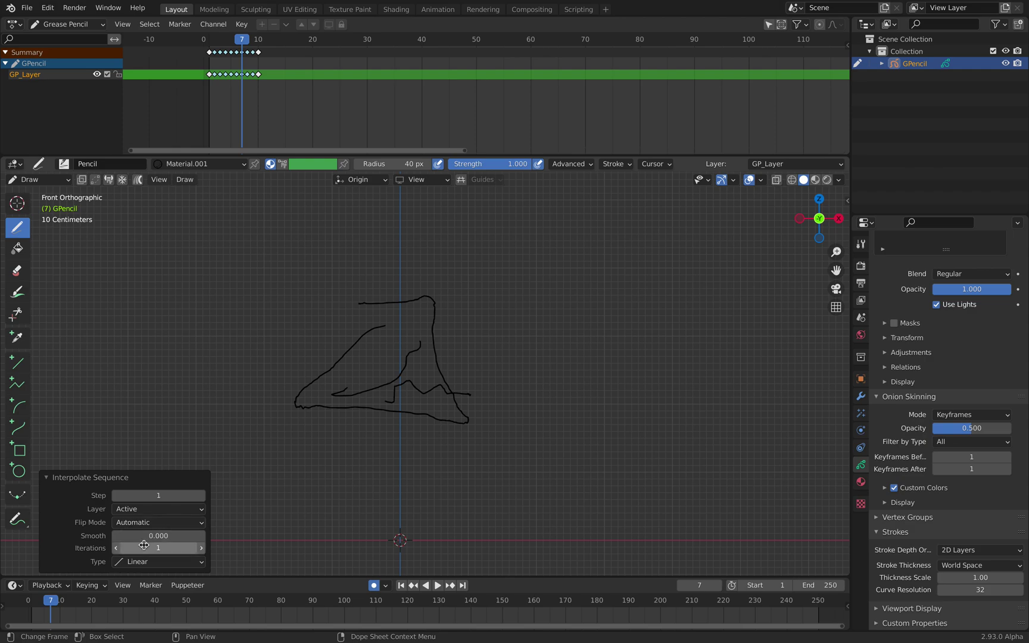
- Set the Interpolate Sequence step to 2 so in-betweens are generated on every second frame
left_click(195, 495)
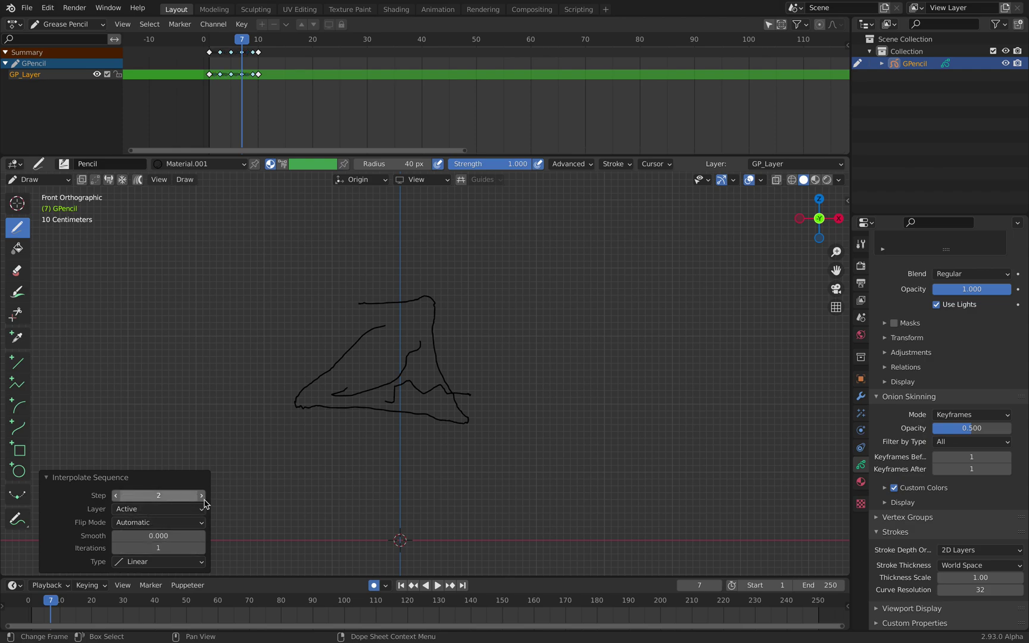
left_click(201, 496)
left_click(115, 499)
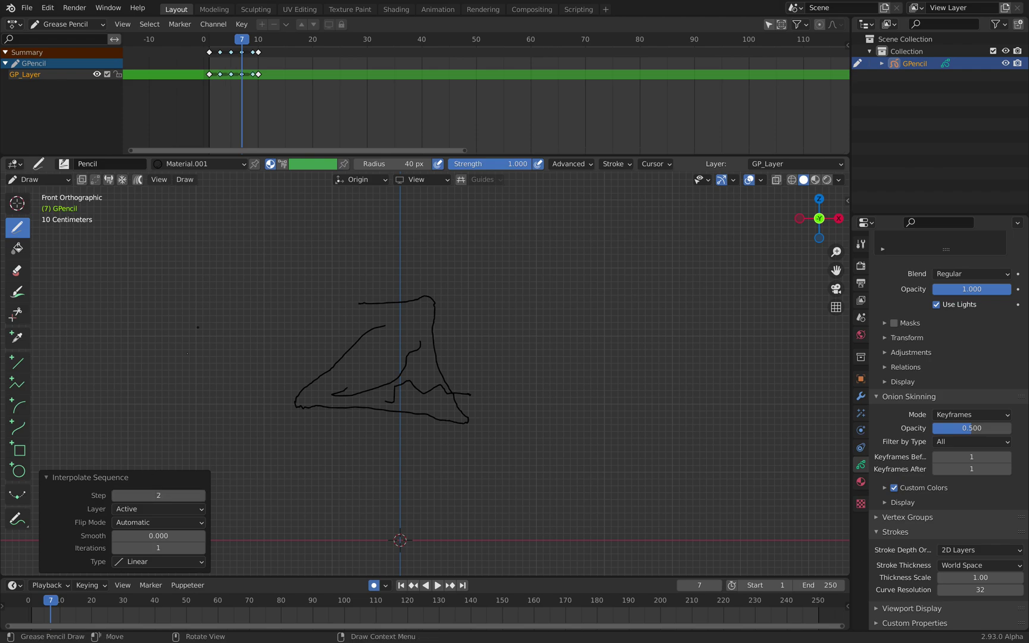
left_click(116, 497)
left_click(200, 496)
left_click(202, 499)
left_click(118, 499)
- At frame 13, draw a new face with a round outline, two arched eyes and a curved smile
mouse_move(79, 606)
left_mouse_down()
mouse_move(33, 611)
mouse_move(71, 614)
left_mouse_up()
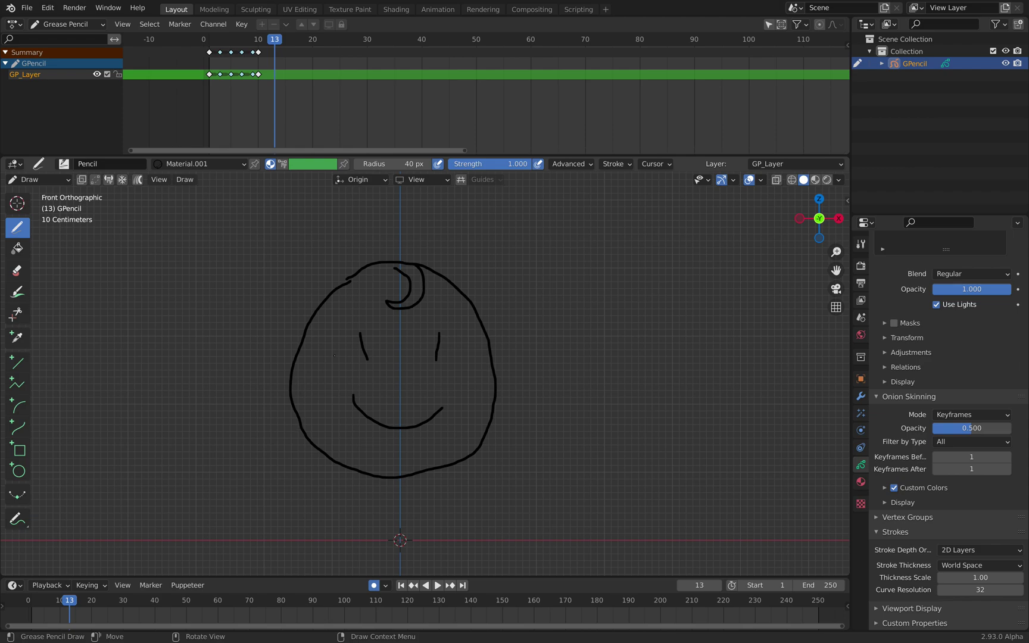
mouse_move(340, 305)
left_mouse_down()
mouse_move(298, 365)
mouse_move(365, 456)
mouse_move(506, 408)
mouse_move(427, 276)
mouse_move(362, 293)
left_mouse_up()
mouse_move(343, 361)
left_mouse_down()
mouse_move(349, 324)
mouse_move(380, 343)
left_mouse_up()
left_click_drag(435, 295, 462, 326)
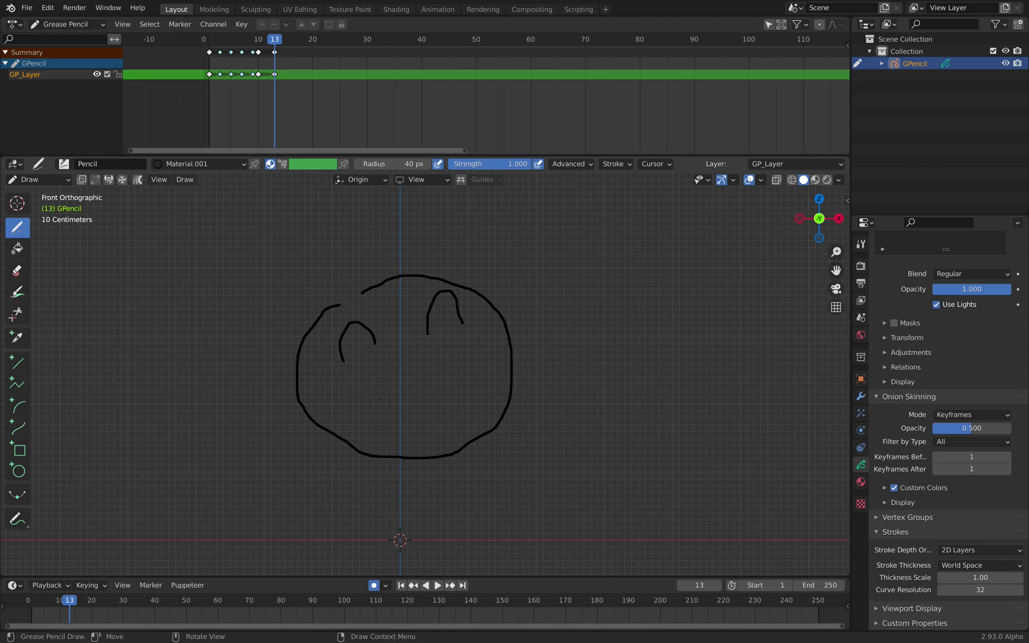
left_click_drag(379, 398, 442, 409)
- At frame 20, draw a sad face with a round outline, two U-shaped eyes and a downturned mouth
left_click(93, 604)
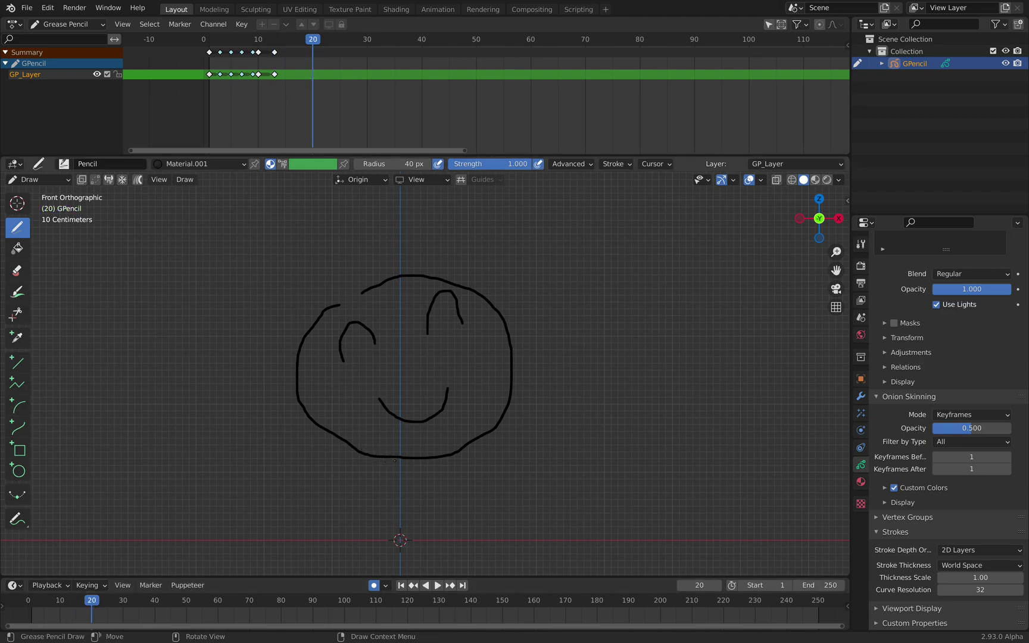
mouse_move(393, 460)
left_mouse_down()
mouse_move(357, 457)
mouse_move(293, 326)
mouse_move(429, 256)
mouse_move(501, 398)
mouse_move(408, 470)
mouse_move(385, 463)
left_mouse_up()
mouse_move(353, 347)
left_mouse_down()
mouse_move(378, 323)
mouse_move(458, 325)
left_mouse_up()
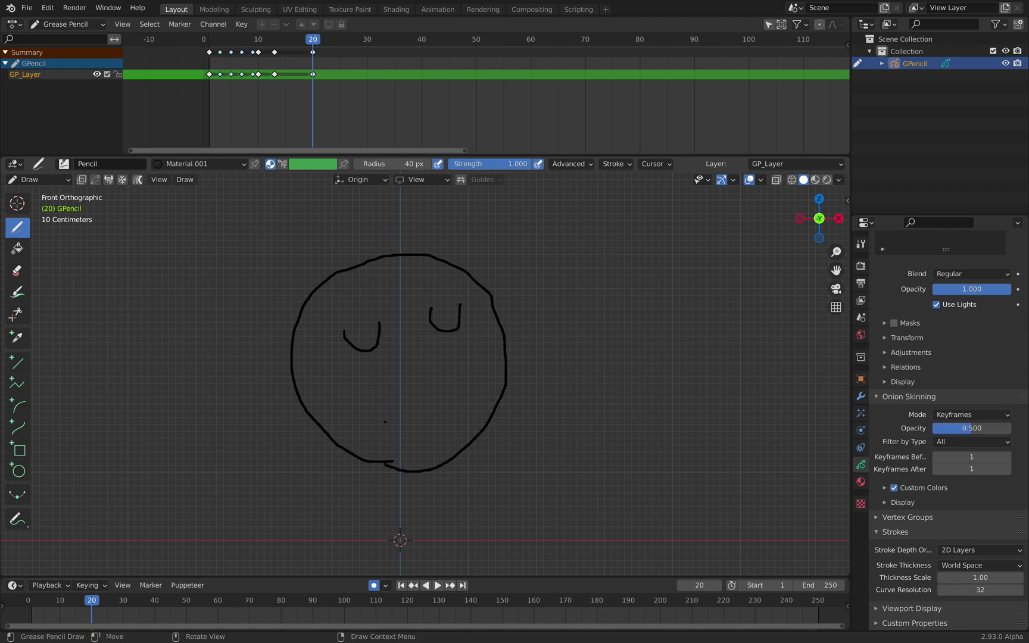
mouse_move(386, 422)
left_mouse_down()
mouse_move(436, 388)
mouse_move(450, 414)
left_mouse_up()
- At frame 16, generate the in-betweens for the two faces with Interpolate Sequence, using a step of 1
mouse_move(284, 43)
left_mouse_down()
mouse_move(264, 43)
mouse_move(326, 45)
mouse_move(274, 43)
mouse_move(291, 43)
left_mouse_up()
left_click(184, 180)
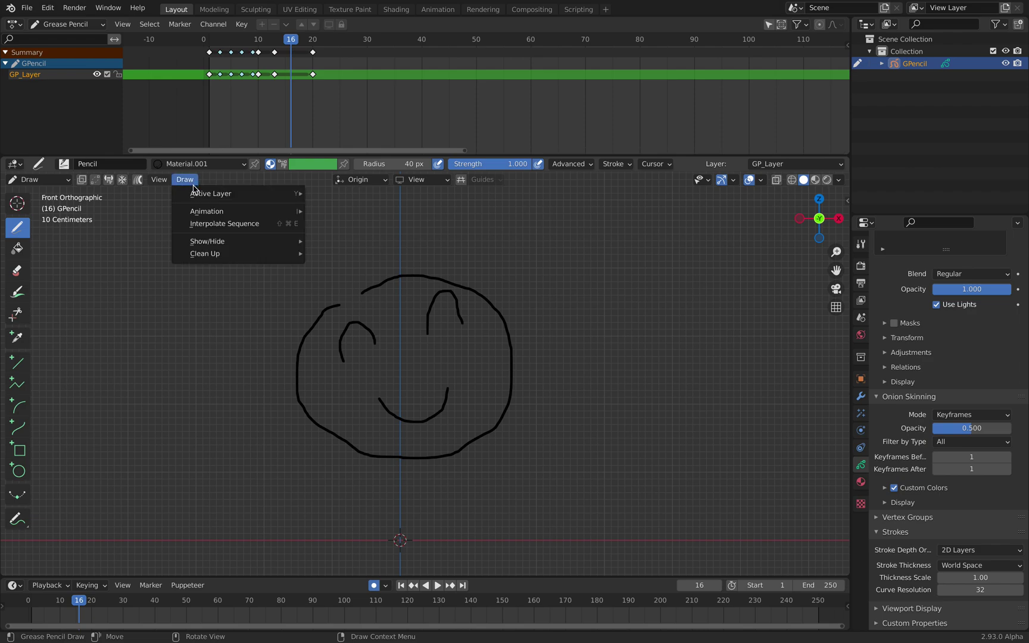
left_click(197, 224)
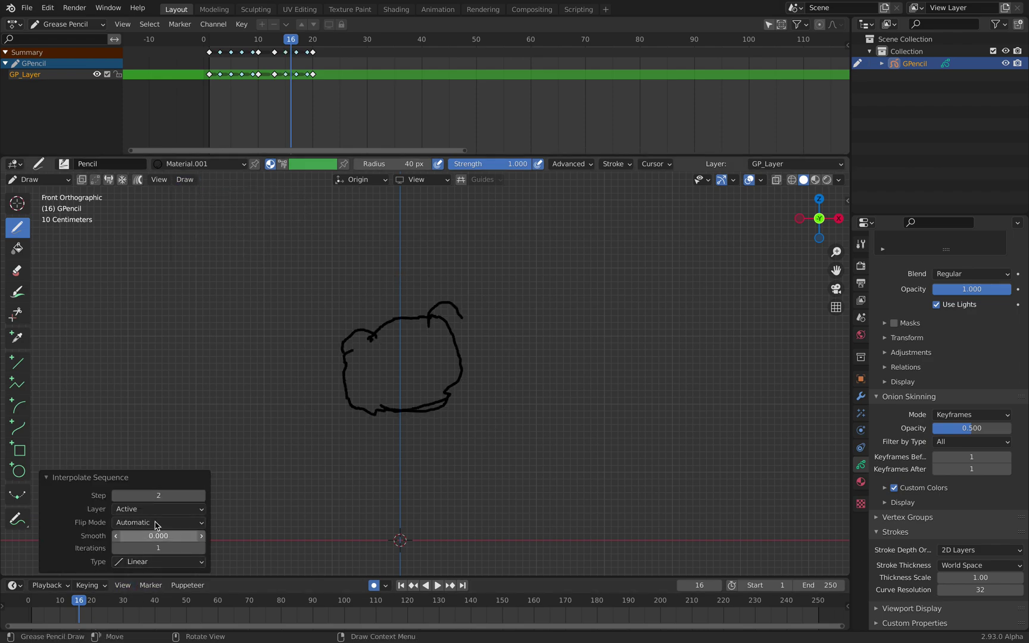
left_click(117, 495)
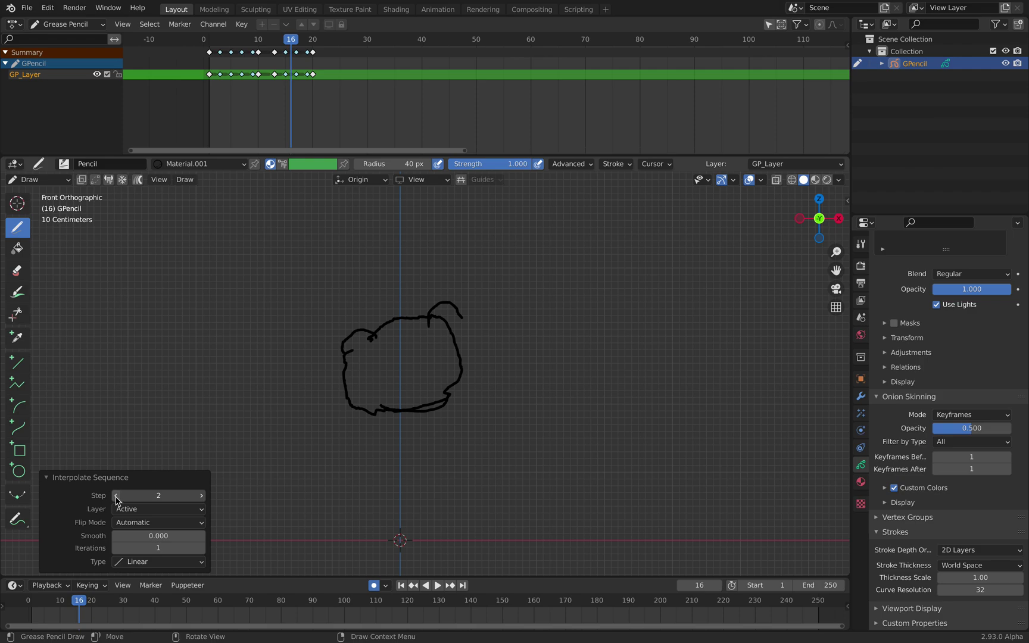
- Set the Pencil brush radius to 70 px after scrubbing past the last face drawing to frame 32
mouse_move(81, 603)
left_mouse_down()
mouse_move(97, 603)
mouse_move(70, 607)
mouse_move(97, 608)
mouse_move(43, 609)
mouse_move(129, 607)
left_mouse_up()
left_click(399, 166)
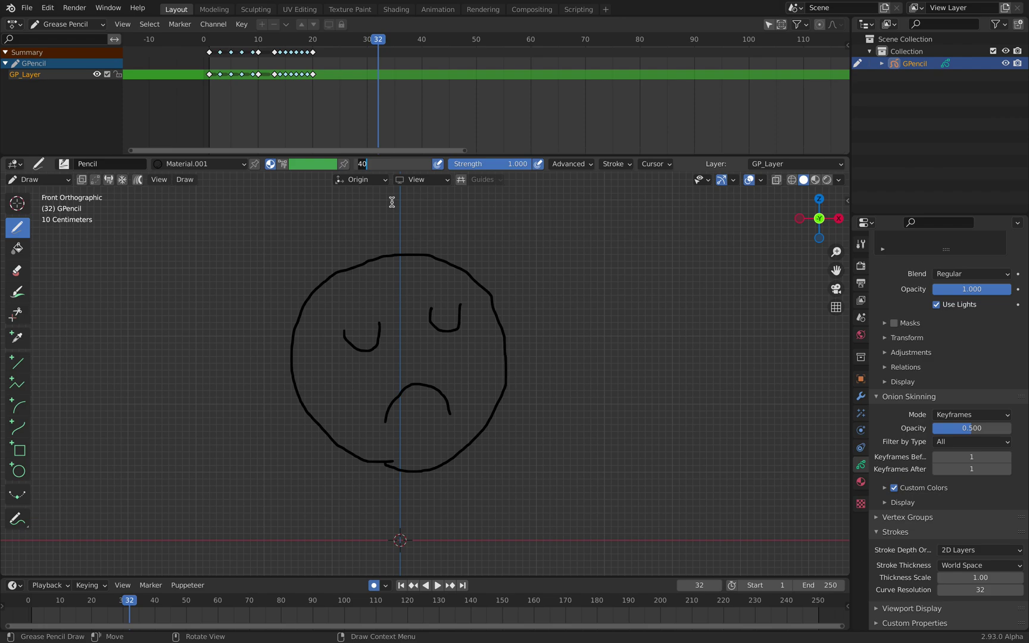
type("70")
key("Return")
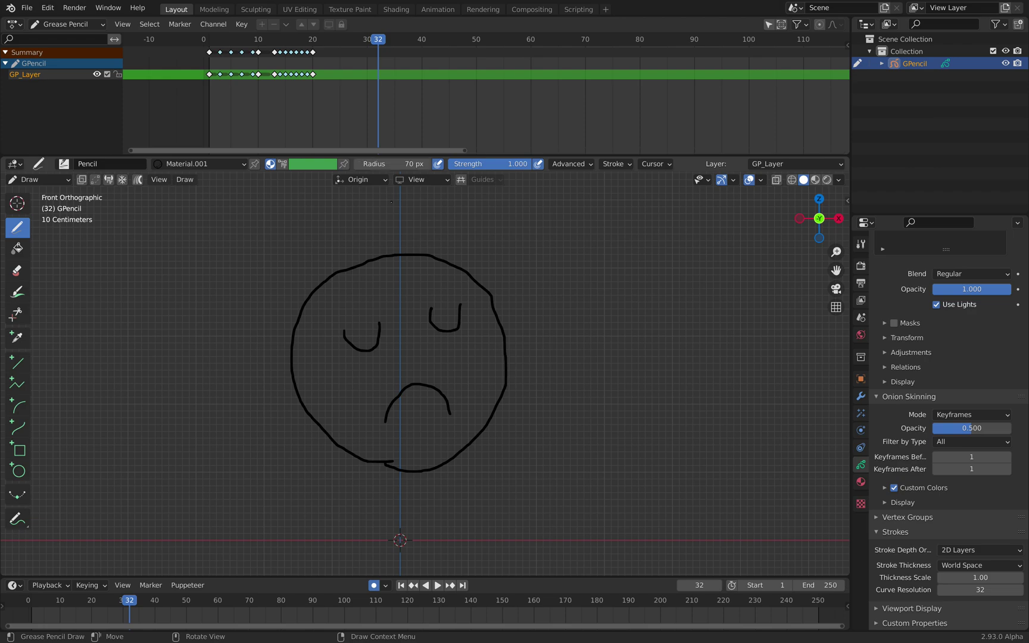
- At frame 36, draw a standing character with a round head, two line eyes, a torso, one bent arm, one raised arm and two legs
left_click_drag(130, 605, 143, 604)
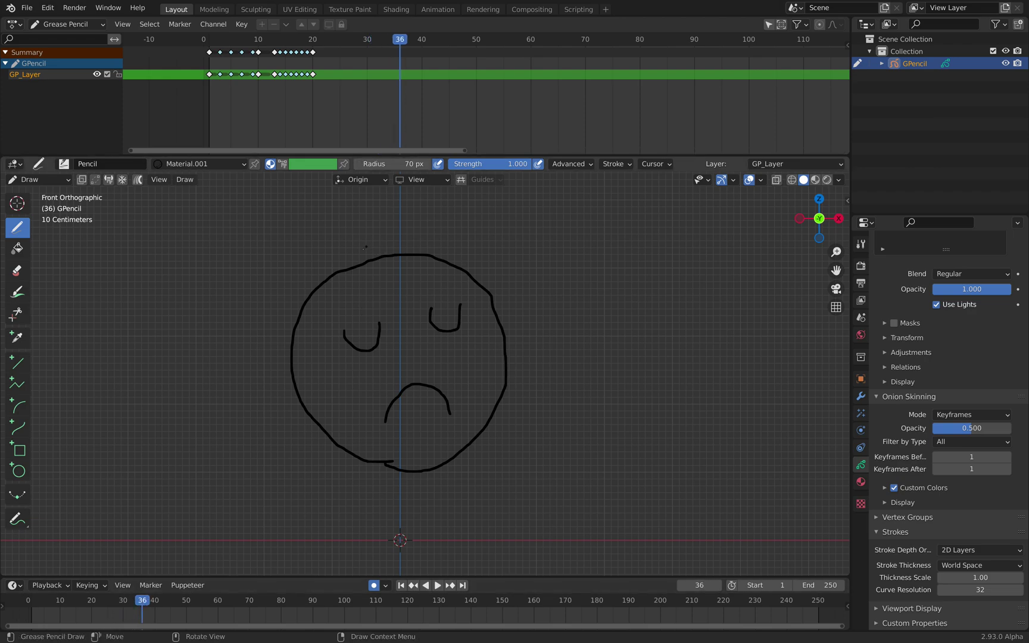
mouse_move(365, 247)
left_mouse_down()
mouse_move(336, 318)
mouse_move(390, 367)
mouse_move(494, 327)
mouse_move(428, 231)
mouse_move(364, 247)
left_mouse_up()
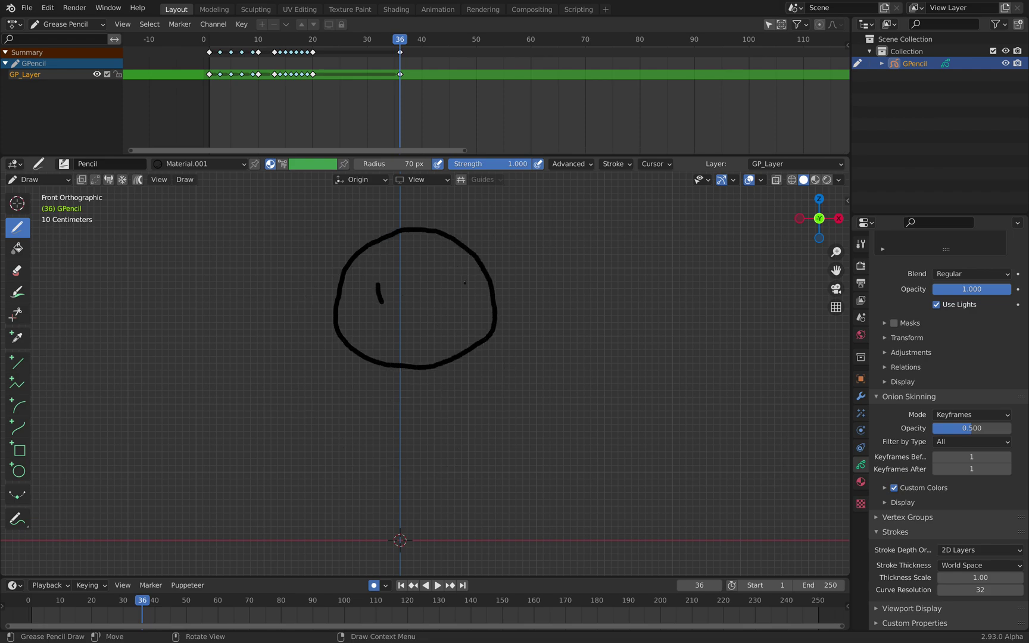
mouse_move(386, 365)
left_mouse_down()
mouse_move(380, 446)
mouse_move(438, 456)
left_mouse_up()
left_click_drag(462, 407, 451, 359)
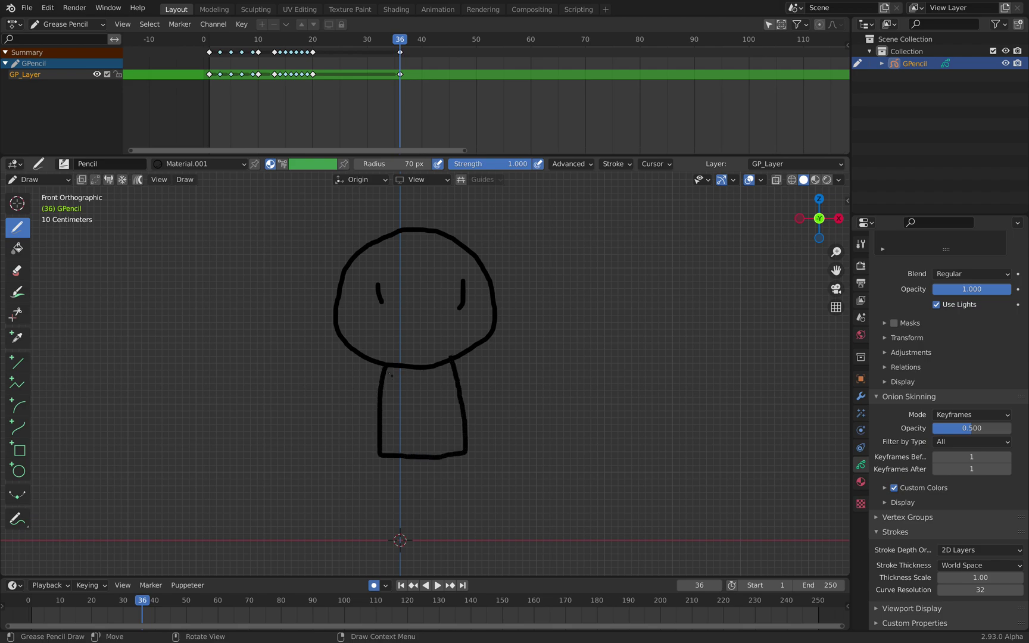
mouse_move(384, 365)
left_mouse_down()
mouse_move(352, 407)
mouse_move(378, 436)
left_mouse_up()
left_click_drag(459, 365, 519, 309)
left_click_drag(383, 456, 395, 522)
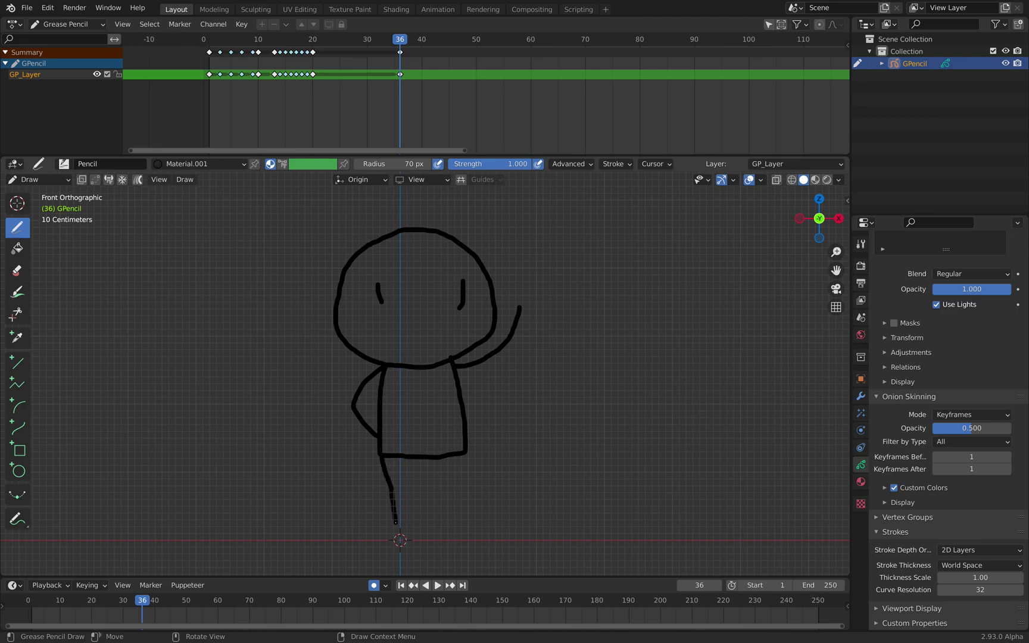
left_click_drag(459, 456, 451, 501)
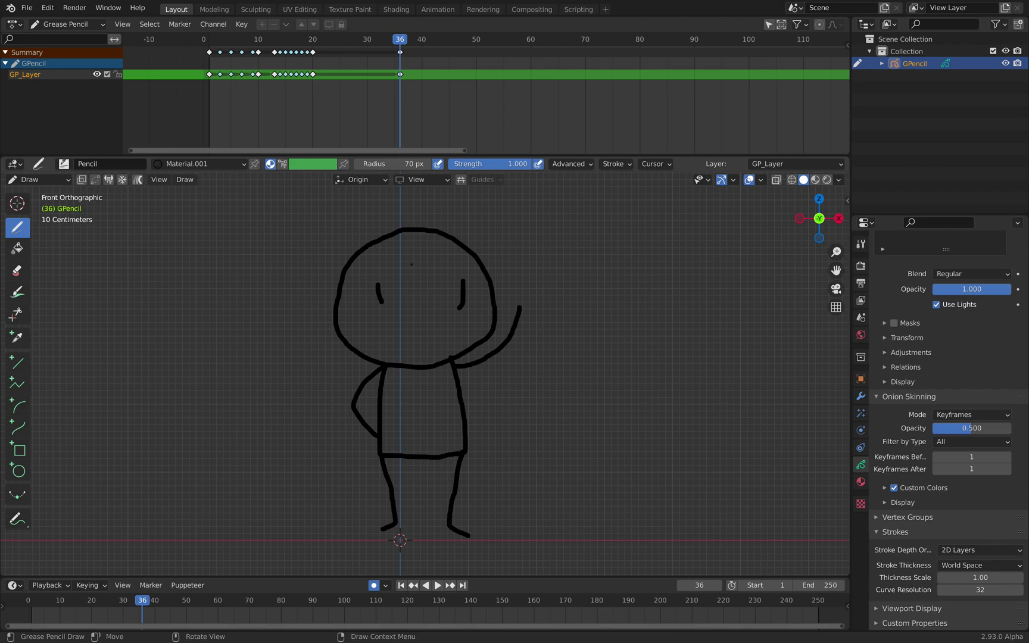
- Move the character's keyframe from frame 36 to frame 27 and place a duplicate of it at frame 34
left_click_drag(401, 55, 353, 57)
key("shift+d")
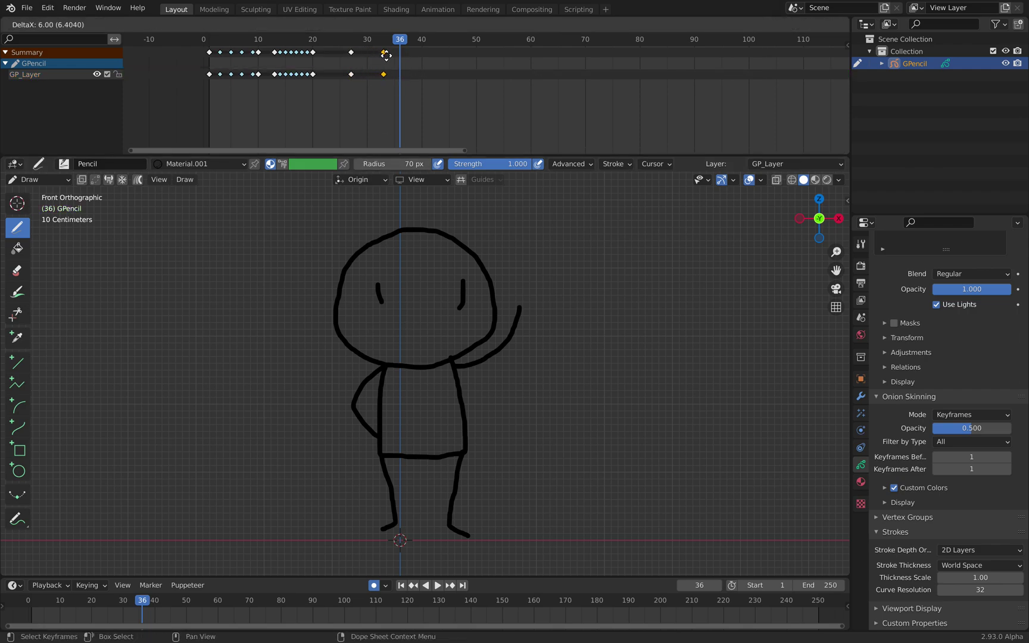
left_click(388, 52)
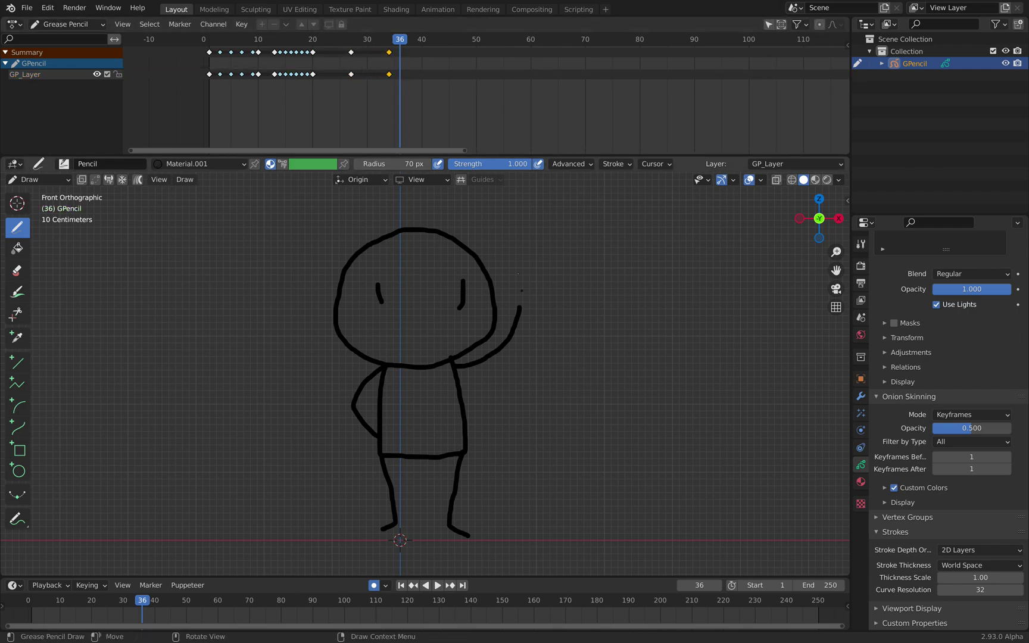
- At frame 34, switch the drawing to Edit Mode and select the point at the tip of the raised arm
left_click(366, 40)
left_click(388, 40)
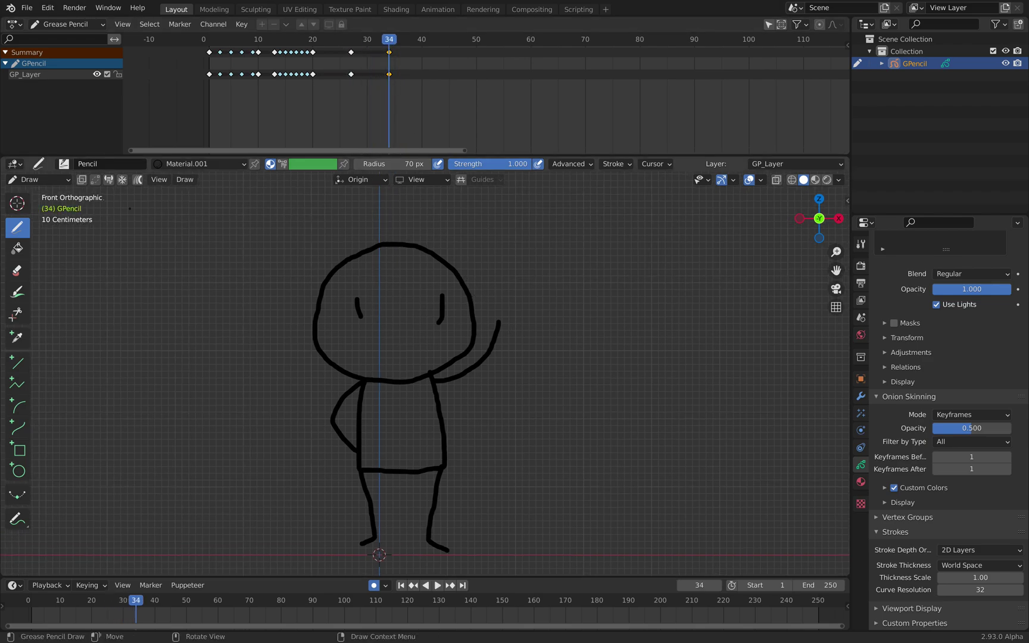
left_click(42, 180)
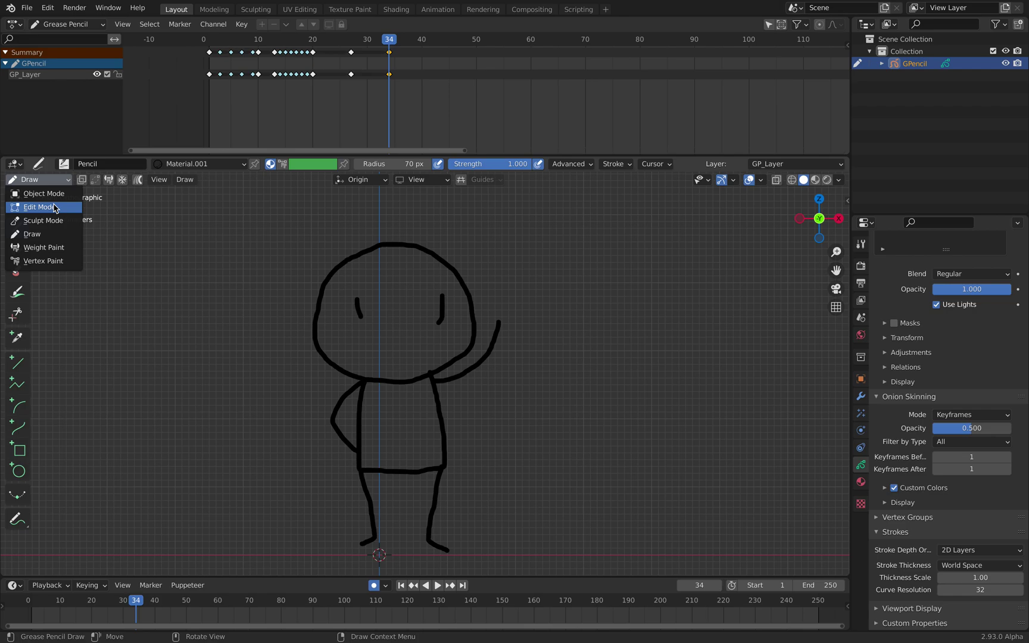
left_click(54, 208)
left_click(498, 327)
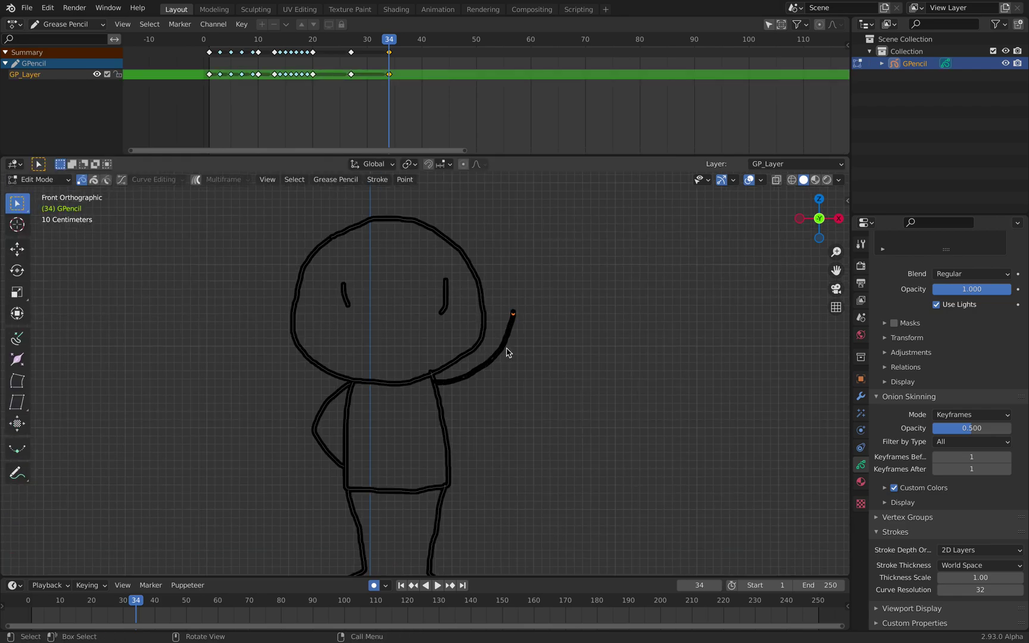
- Widen the toolbar until the tool names show and reduce the Dope Sheet's height to enlarge the viewport
scroll(519, 311, "up", 3)
scroll(526, 293, "down", 1)
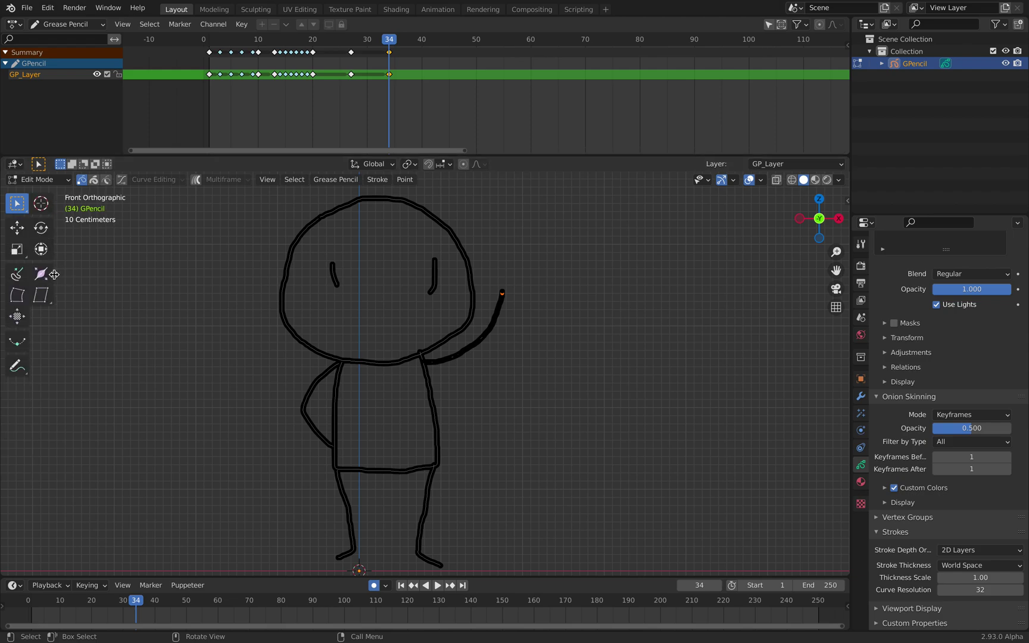
left_click_drag(37, 271, 88, 280)
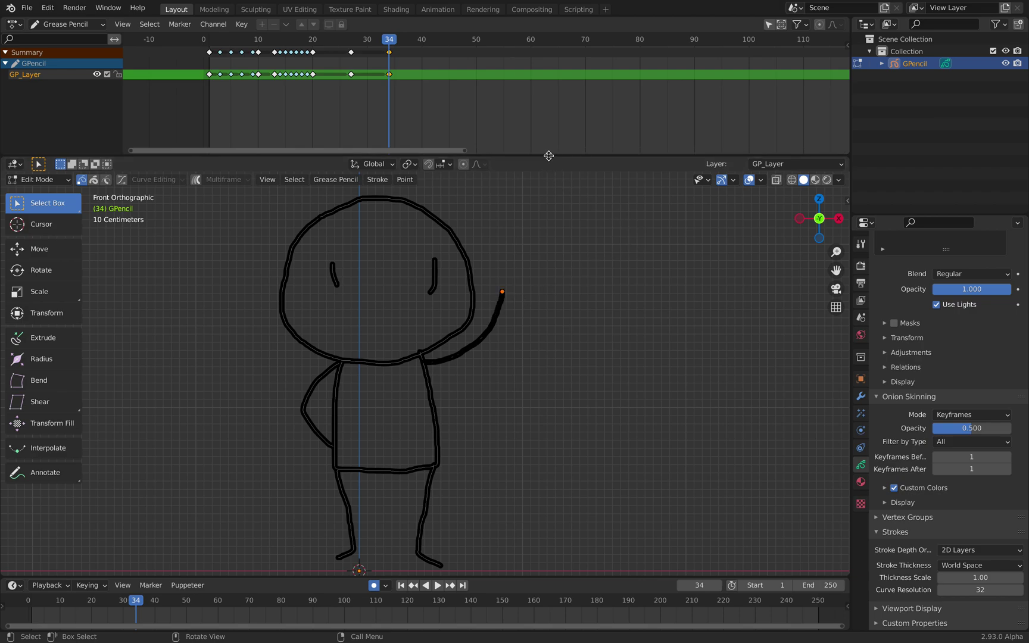
left_click_drag(551, 157, 551, 119)
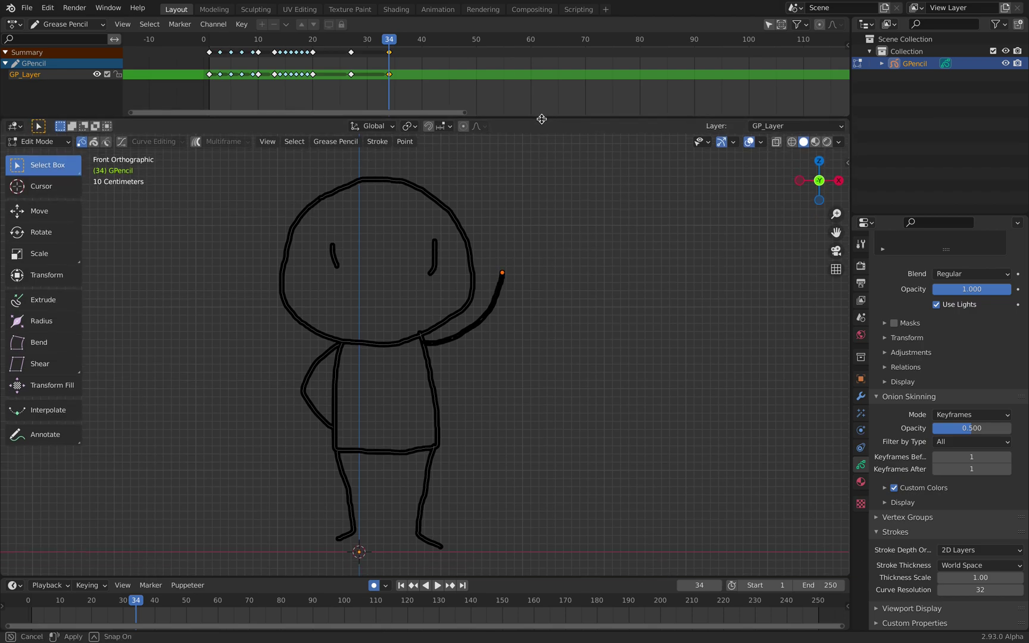
- Enable Proportional Editing and move the raised arm's tip outward by about 0.05 m in X and 0.01 m in Z
left_click(465, 128)
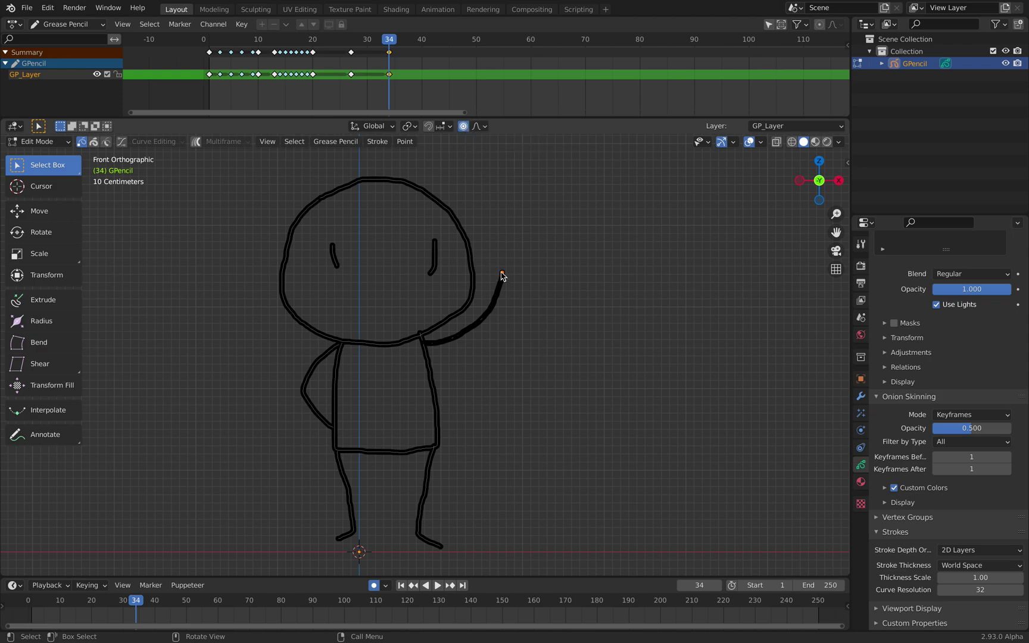
left_click_drag(501, 272, 515, 264)
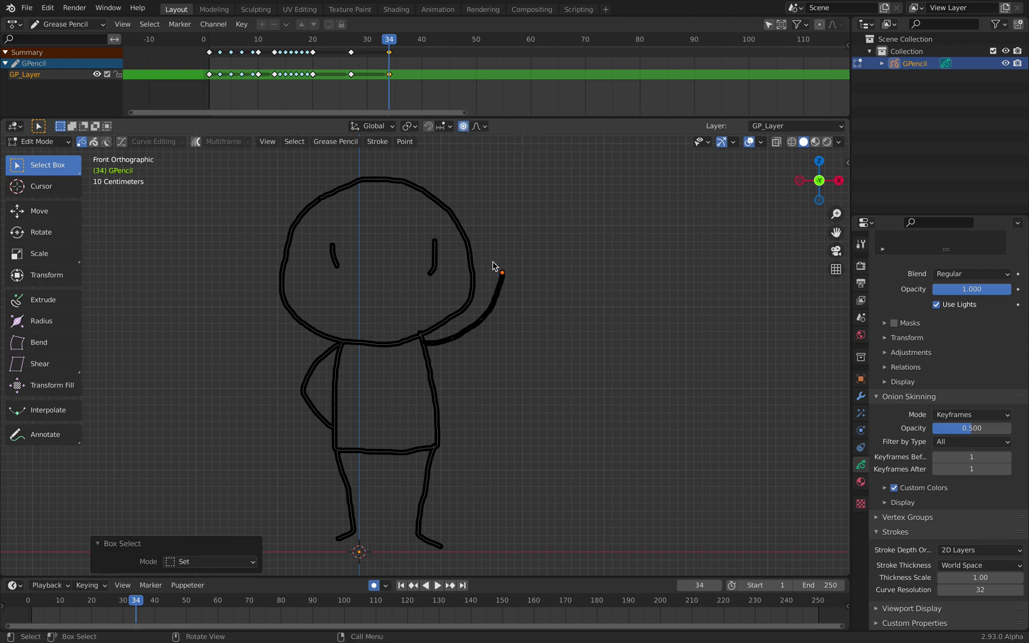
key("g")
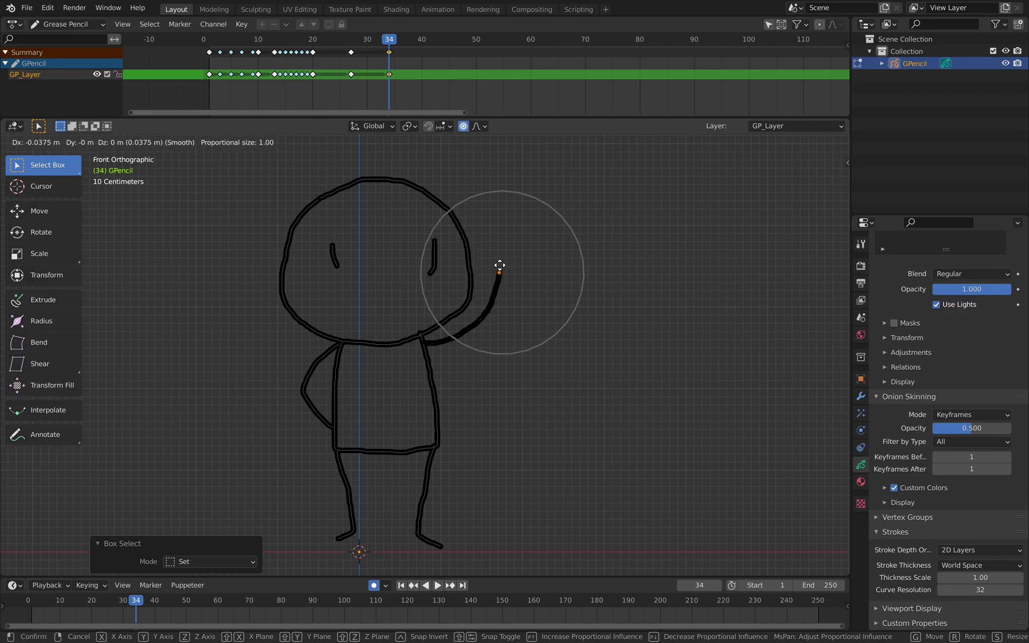
left_click(501, 273)
scroll(493, 291, "up", 4)
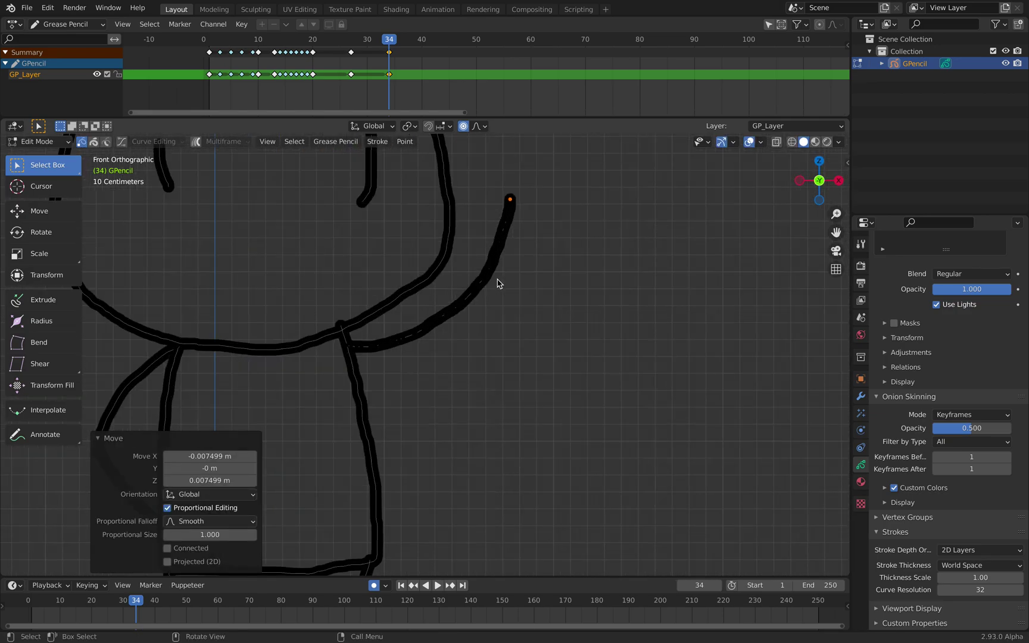
key("g")
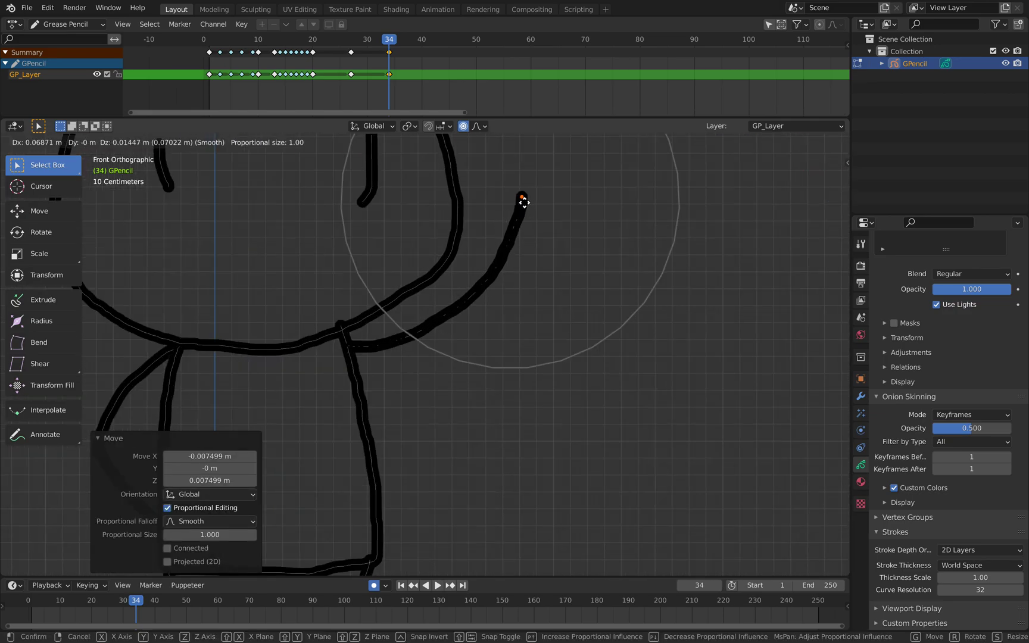
left_click(523, 202)
- Raise the tip of the raised arm a little further, ending with a shift of about 0.03 m in X and Z
scroll(486, 291, "down", 4)
key("g")
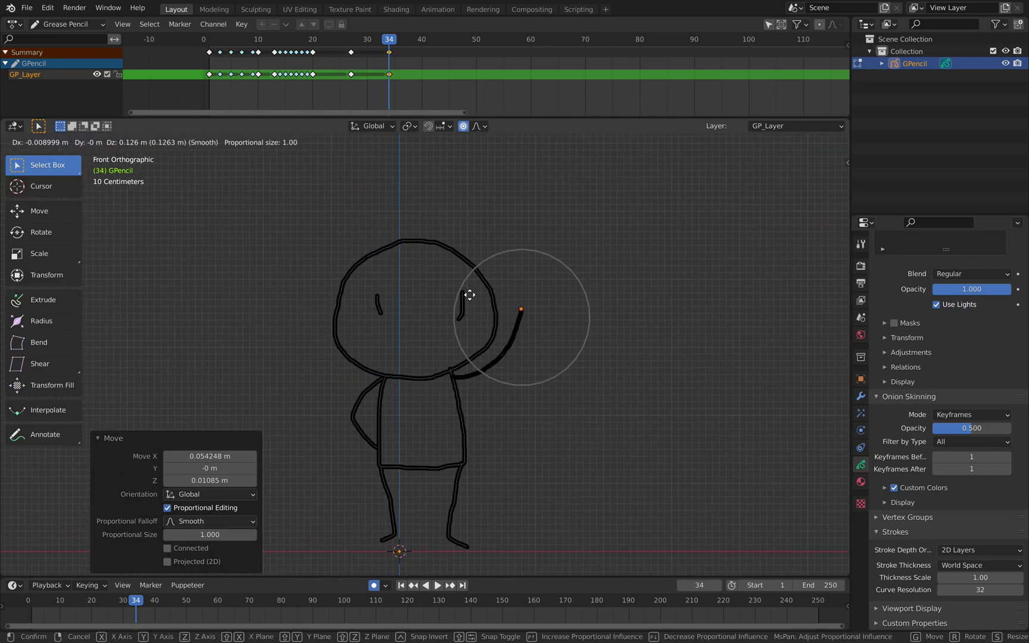
left_click(468, 294)
middle_click_drag(445, 395, 453, 338, "shift")
key("g")
left_click(459, 327)
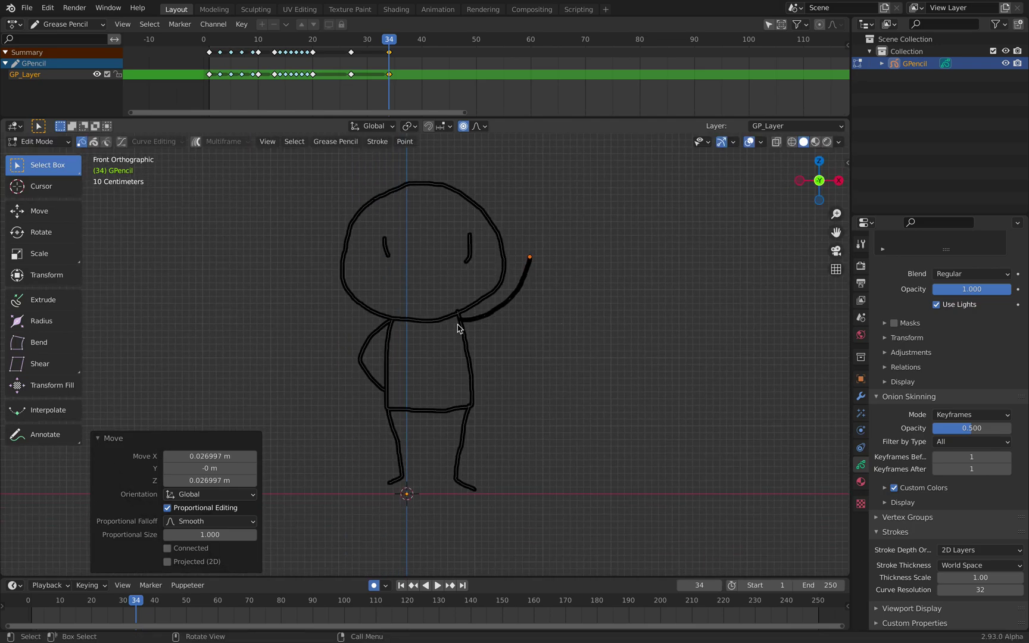
- Shift the shoulder end of the raised arm slightly outward and select a point on the head's lower edge
left_click(458, 323)
key("g")
left_click(476, 338)
left_click(417, 331)
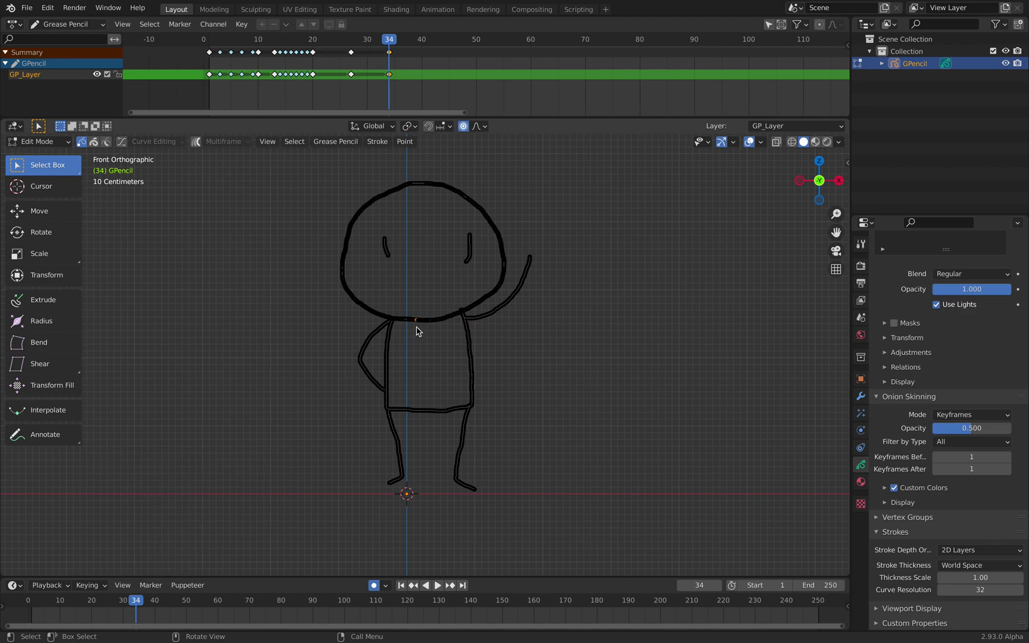
- Move the selected point on the head's lower edge by about 0.09 m in X and 0.05 m in Z
key("g")
left_click(374, 368)
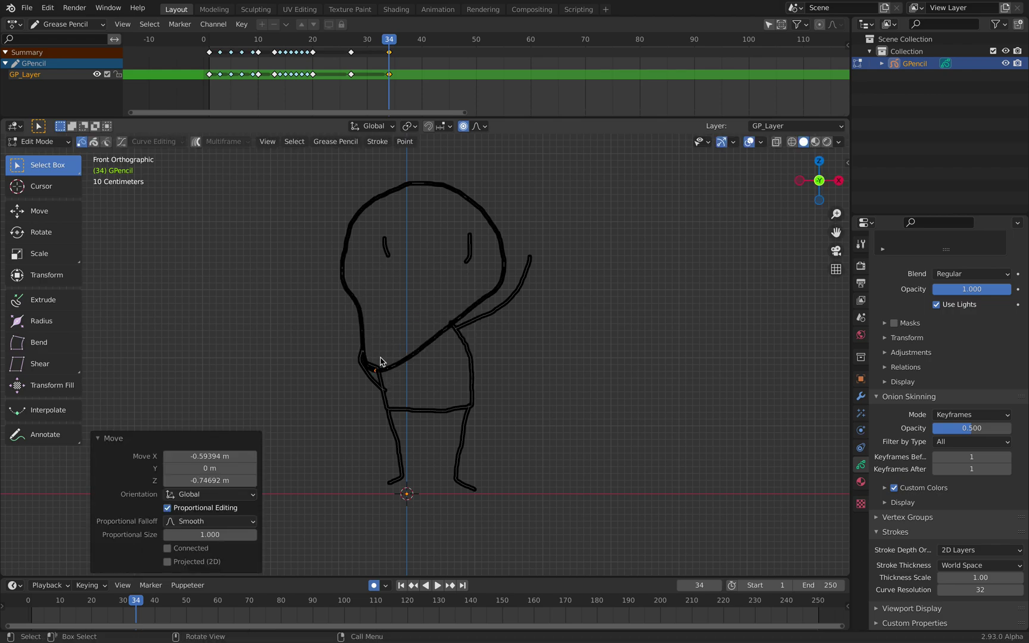
left_click(413, 343)
key("g")
left_click(420, 328)
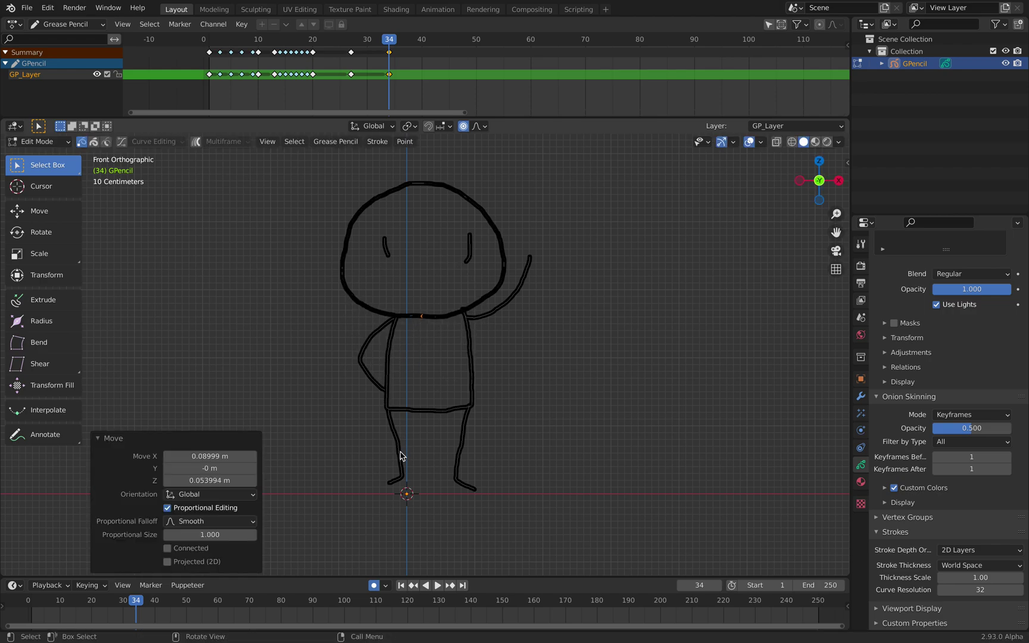
- Spread both feet outward, one by about 0.2 m and the other by about 0.25 m, with proportional falloff
left_click(398, 484)
key("g")
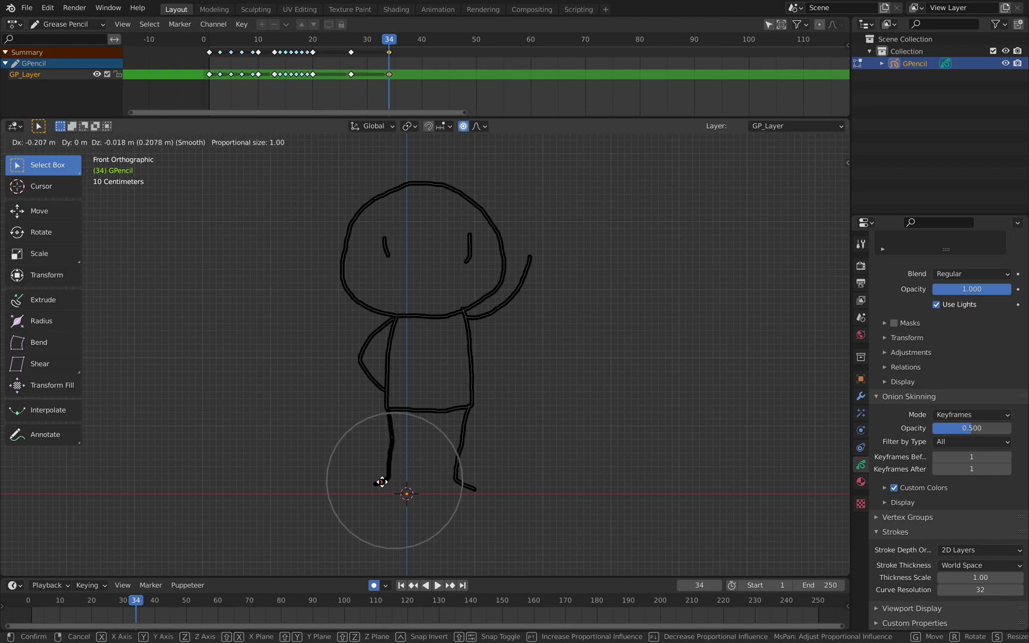
left_click(376, 483)
left_click(462, 484)
key("g")
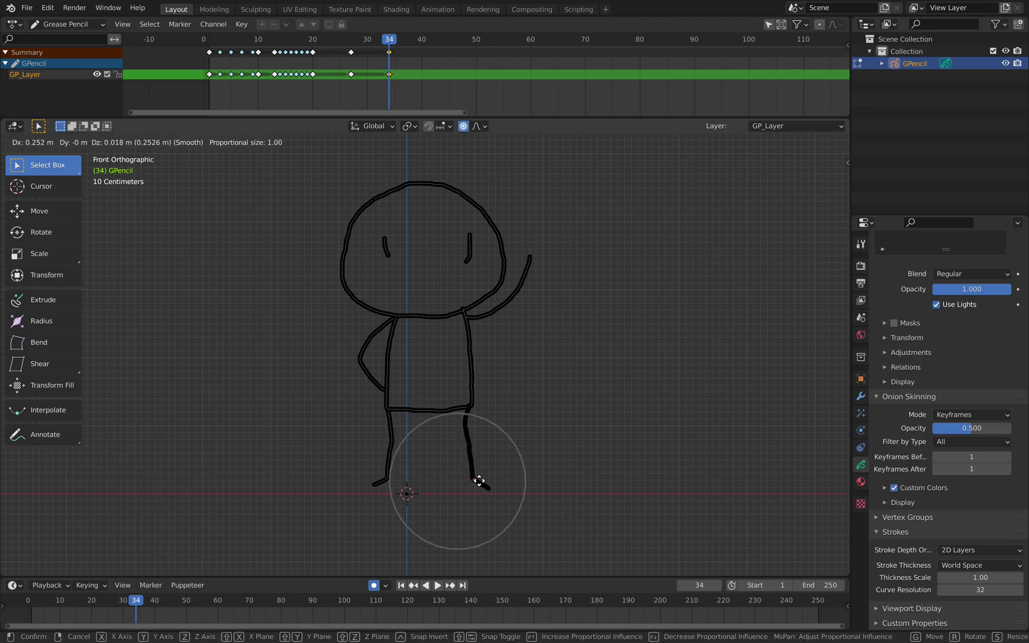
left_click(482, 481)
- Shift the point near the raised arm's tip by about 0.02 m in X and 0.04 m in Z
left_click(527, 262)
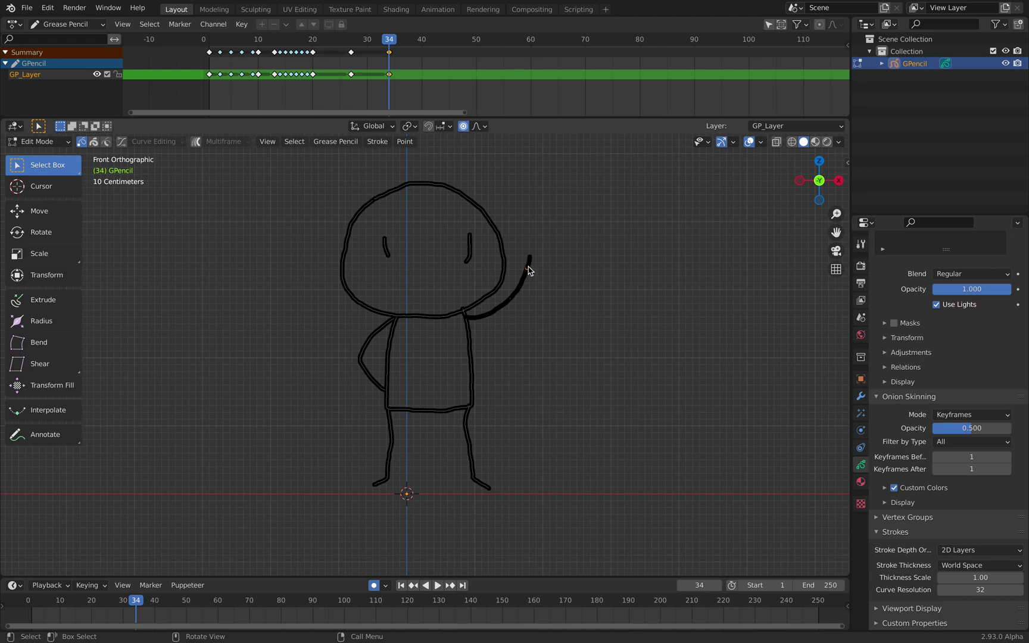
key("g")
left_click(529, 263)
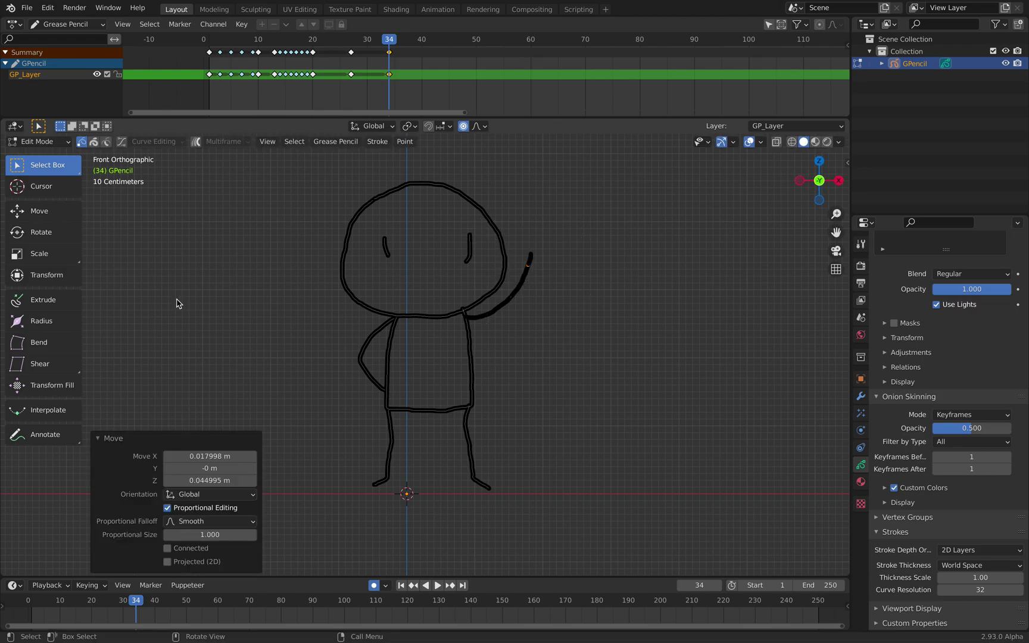
- Switch to Draw mode and create an in-between drawing at frame 31 with the Interpolate tool
left_click(57, 146)
left_click(58, 198)
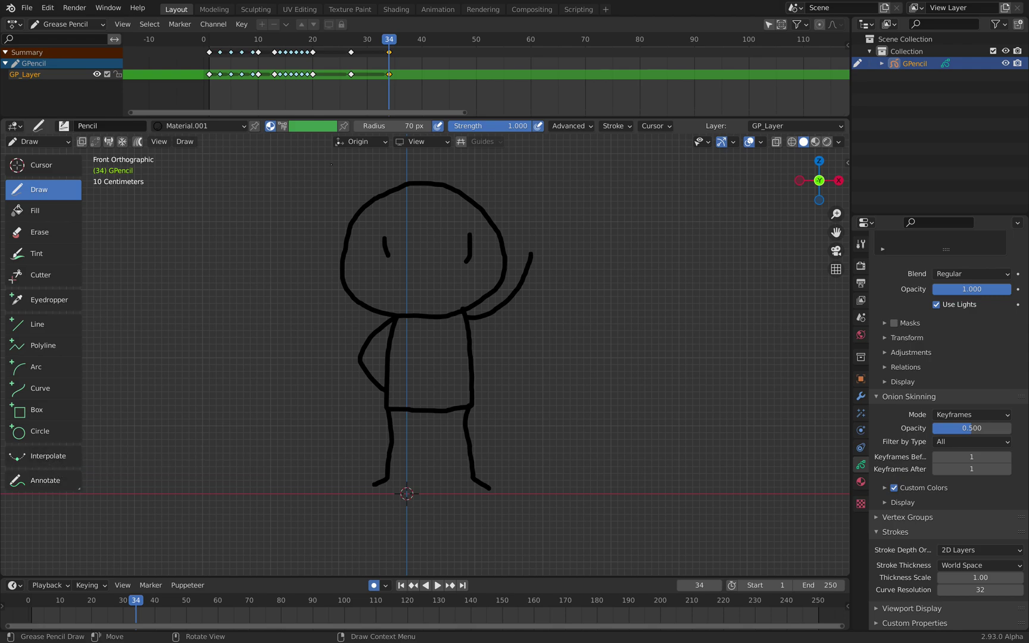
key("shift+ctrl+space")
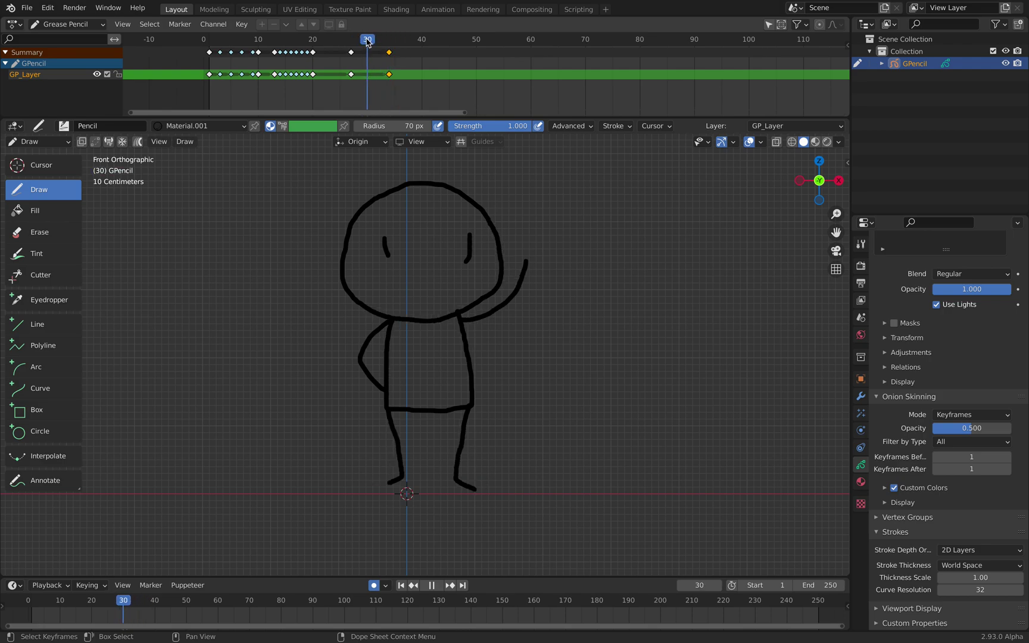
key("space")
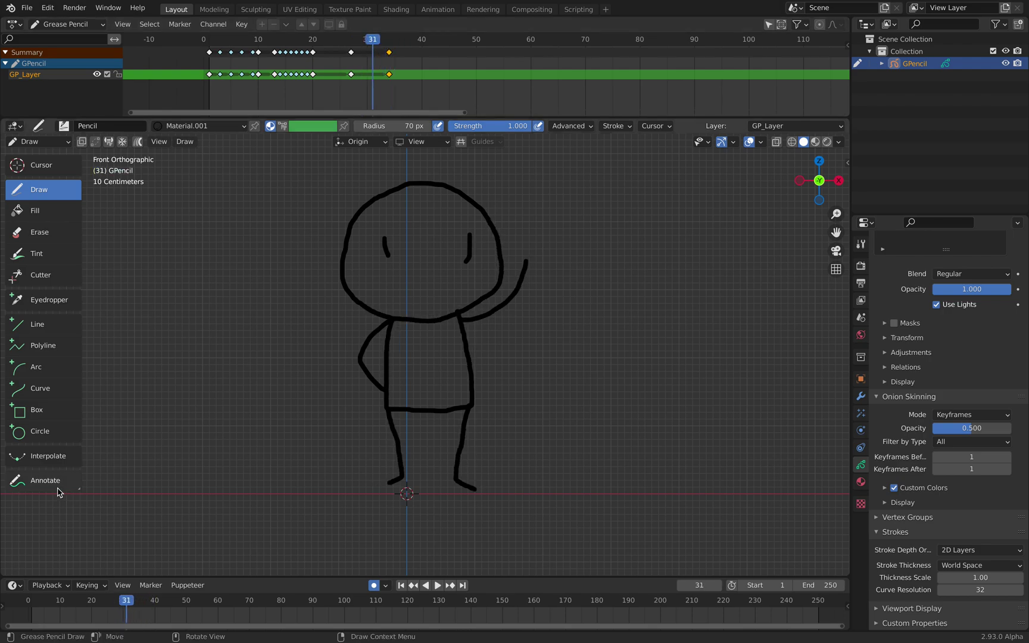
left_click(49, 457)
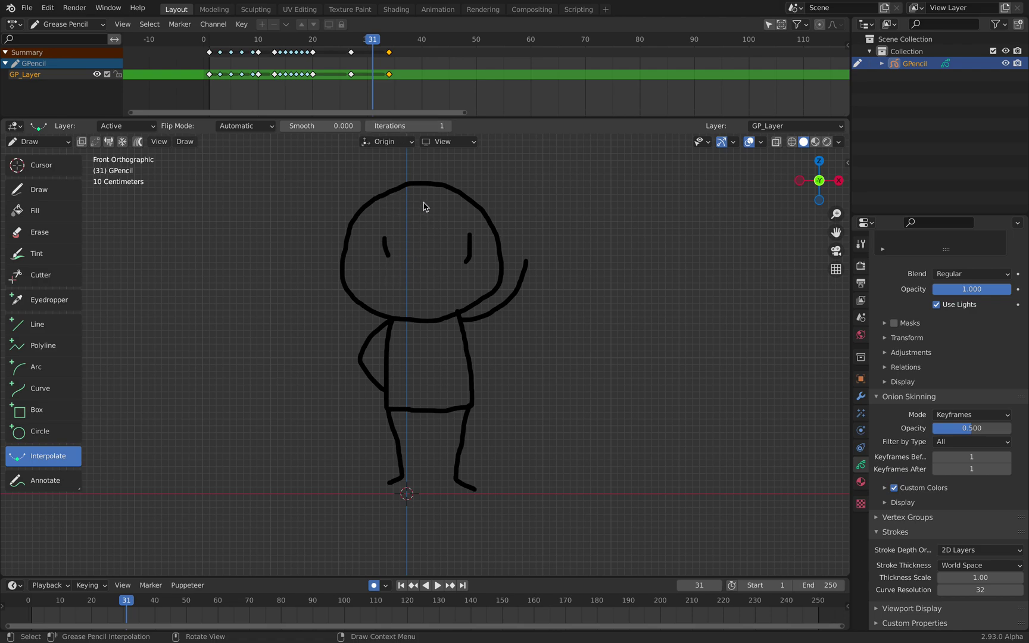
left_click_drag(421, 182, 436, 182)
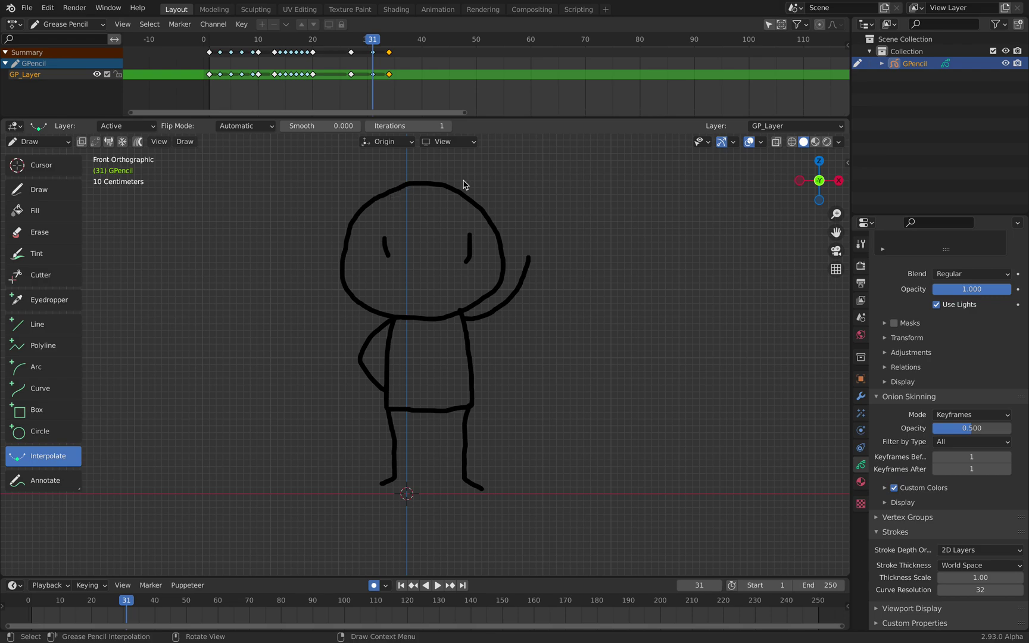
- Interpolate two more in-between drawings of the character at frames 29 and 33
key("space")
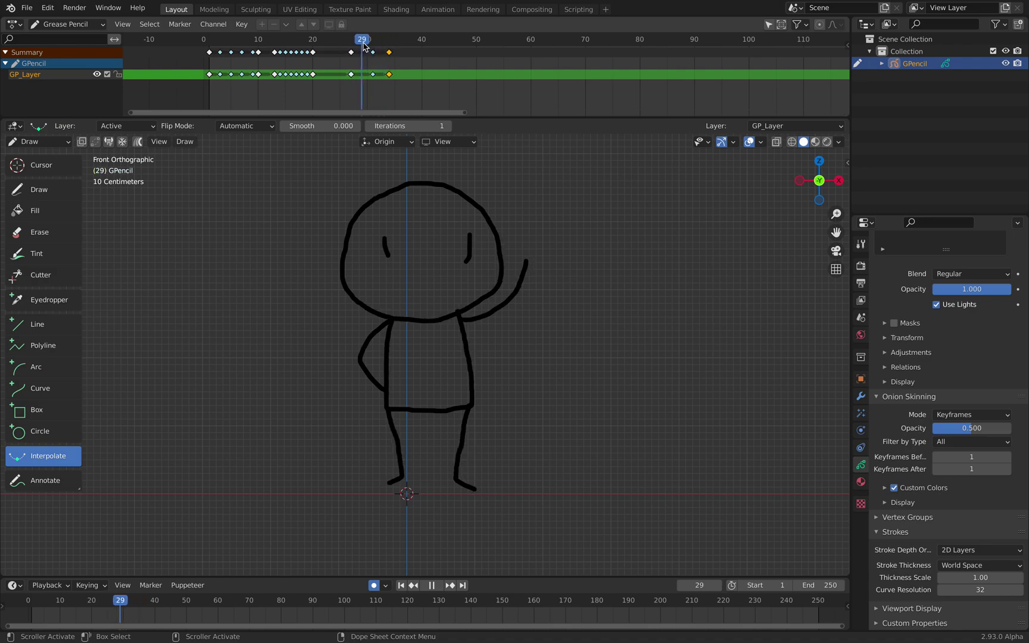
key("space")
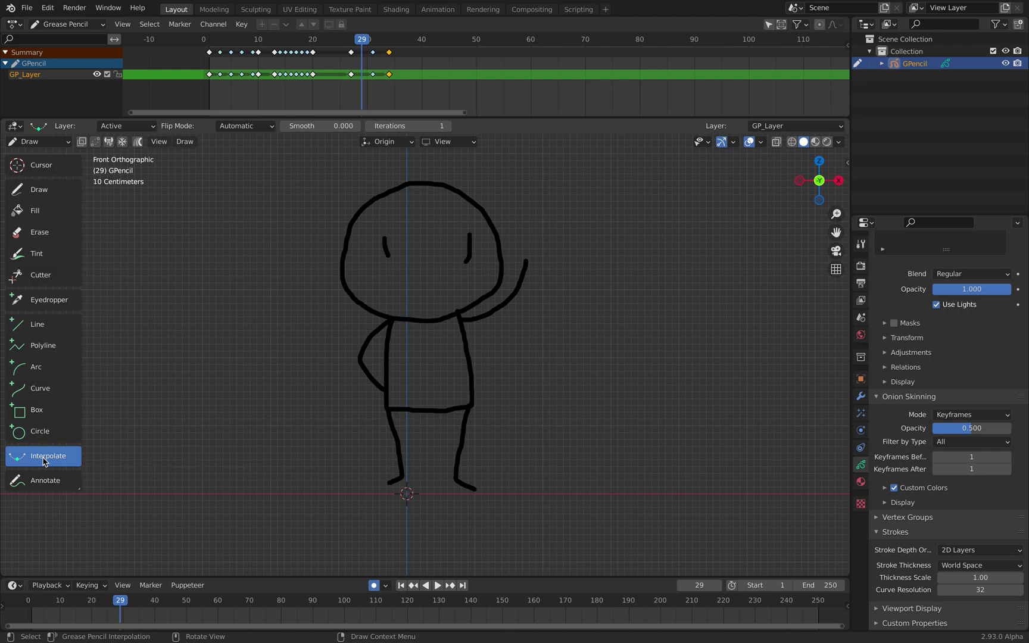
left_click_drag(408, 328, 426, 320)
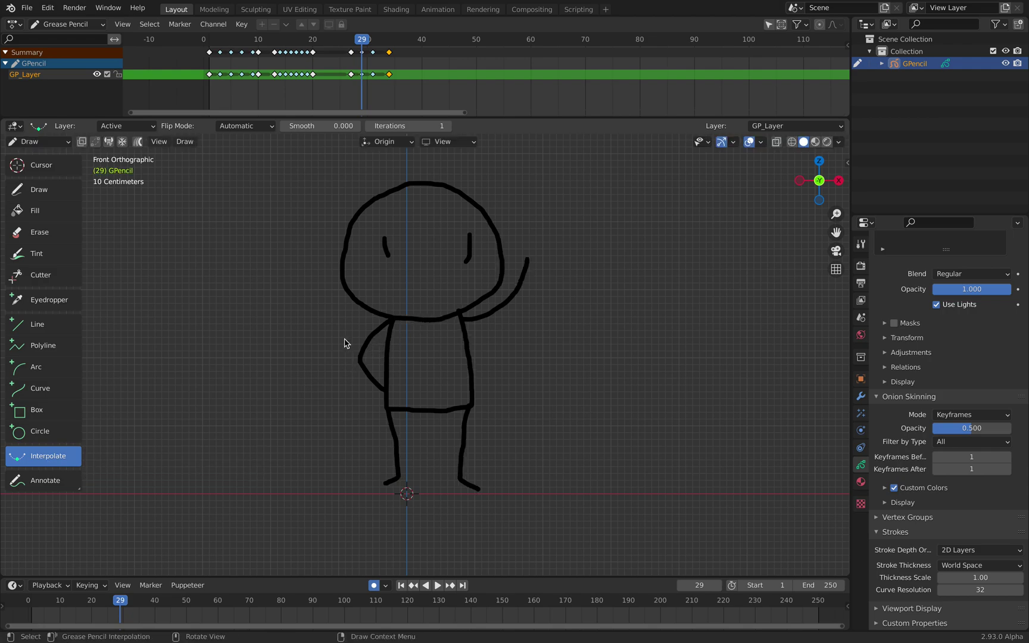
left_click(384, 39)
left_click(441, 238)
left_click(441, 239)
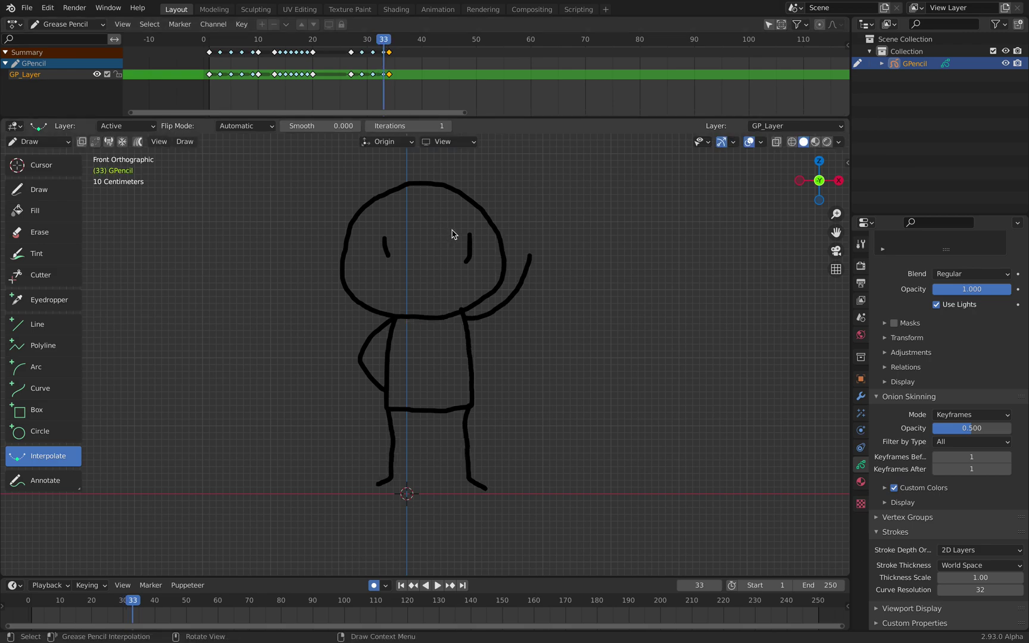
- Play the animation and scrub back to around frame 12 to review the in-betweens
key("space")
mouse_move(399, 44)
left_mouse_down()
mouse_move(278, 38)
mouse_move(381, 33)
mouse_move(229, 39)
mouse_move(366, 39)
mouse_move(250, 39)
mouse_move(300, 40)
mouse_move(262, 39)
left_mouse_up()
key("space")
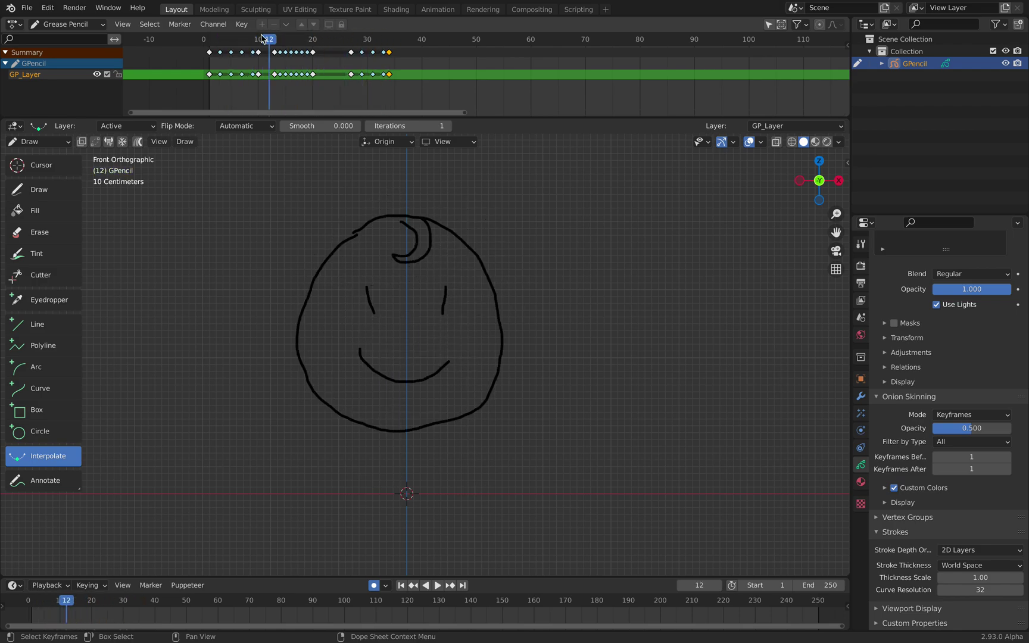
- Switch to Object Mode, go to frame 28 and turn the Dope Sheet area, made taller, into a Sverchok node editor
left_click(39, 141)
left_click(43, 153)
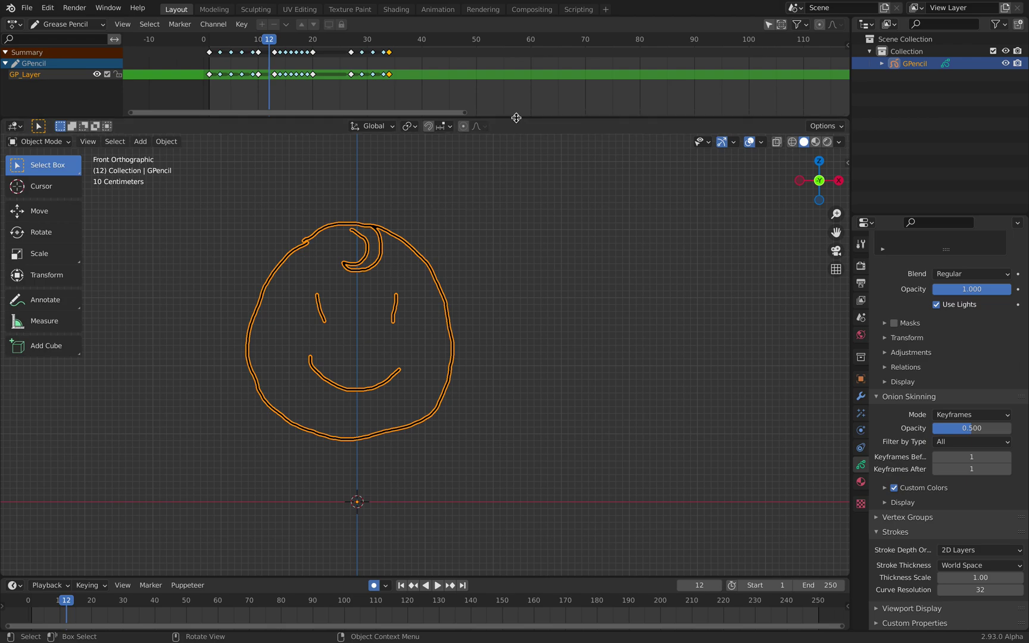
left_click_drag(517, 118, 516, 153)
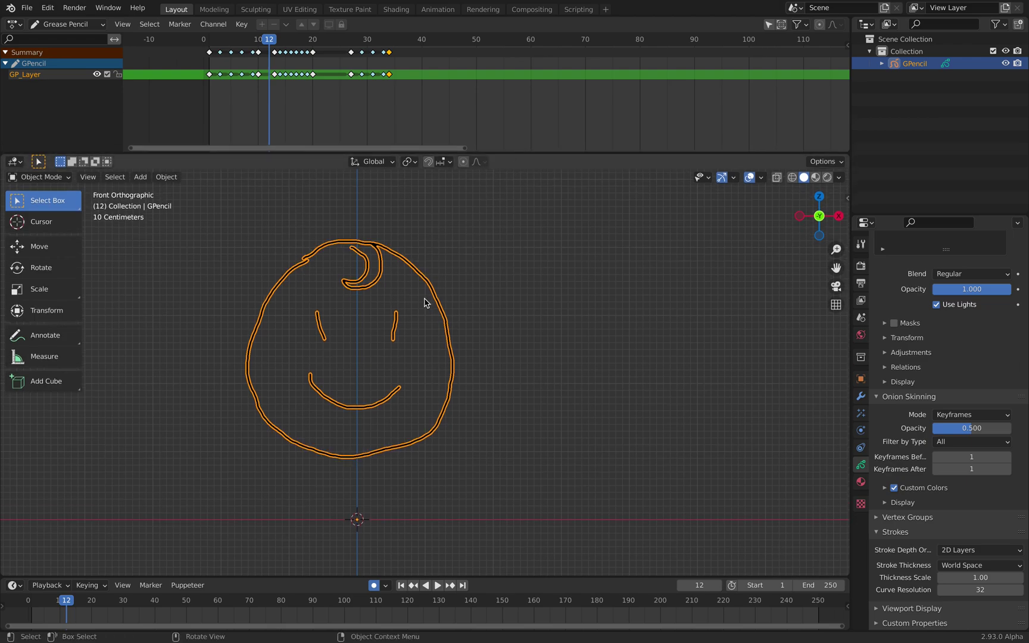
mouse_move(357, 36)
left_mouse_down()
mouse_move(417, 37)
mouse_move(356, 39)
left_mouse_up()
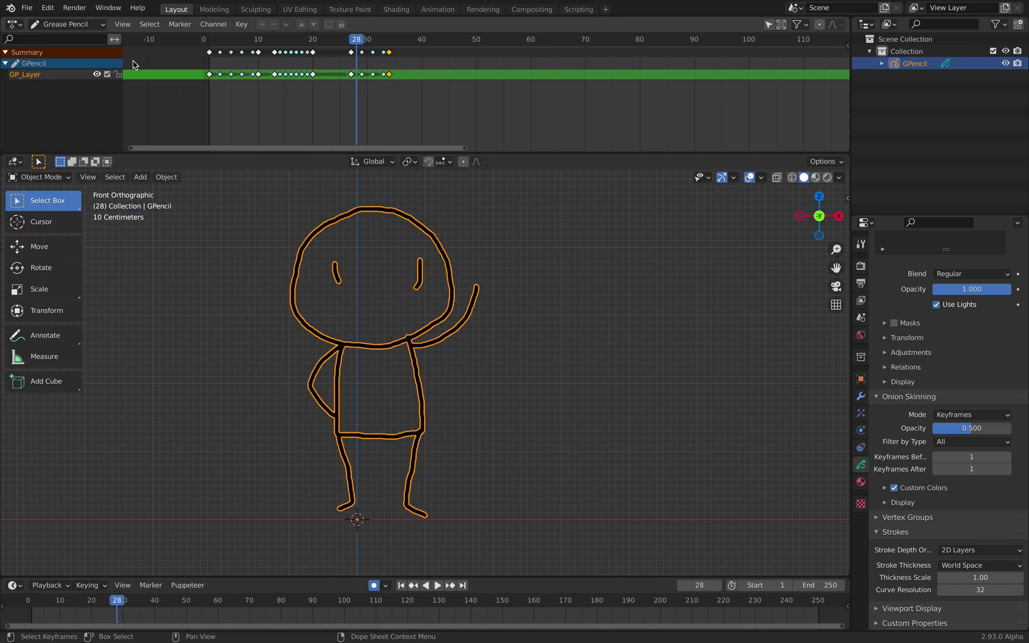
left_click(15, 25)
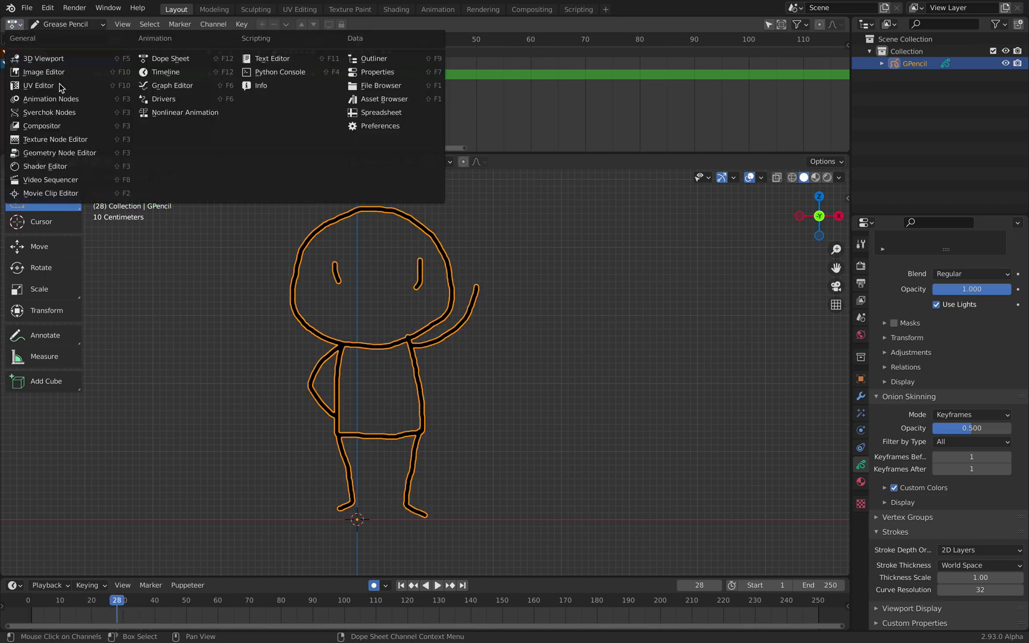
left_click(85, 118)
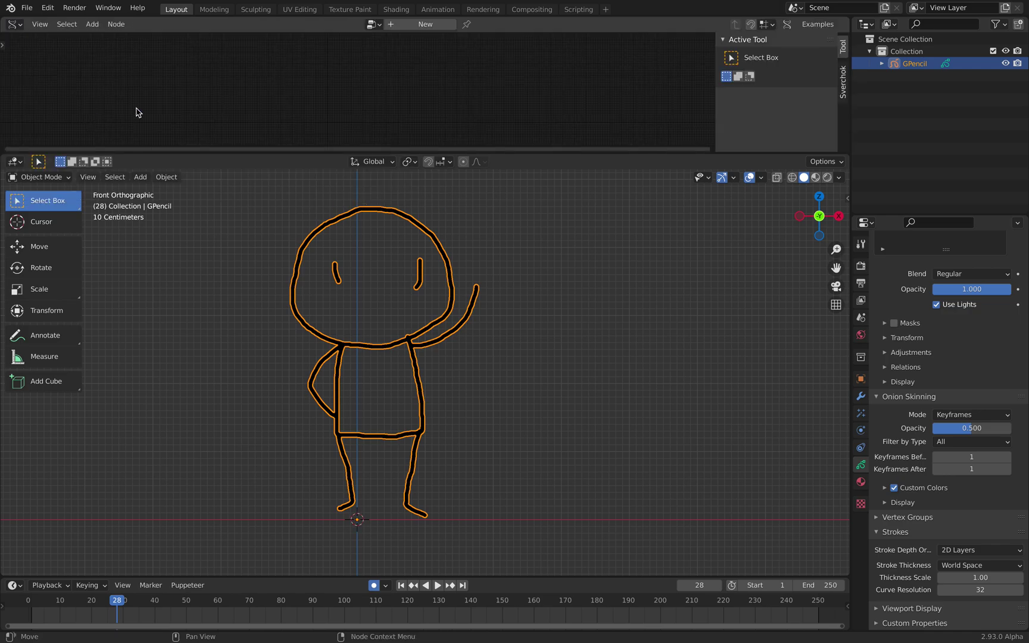
- Save the file on the Desktop as gp_sv_gn_001.blend
left_click(26, 7)
left_click(51, 100)
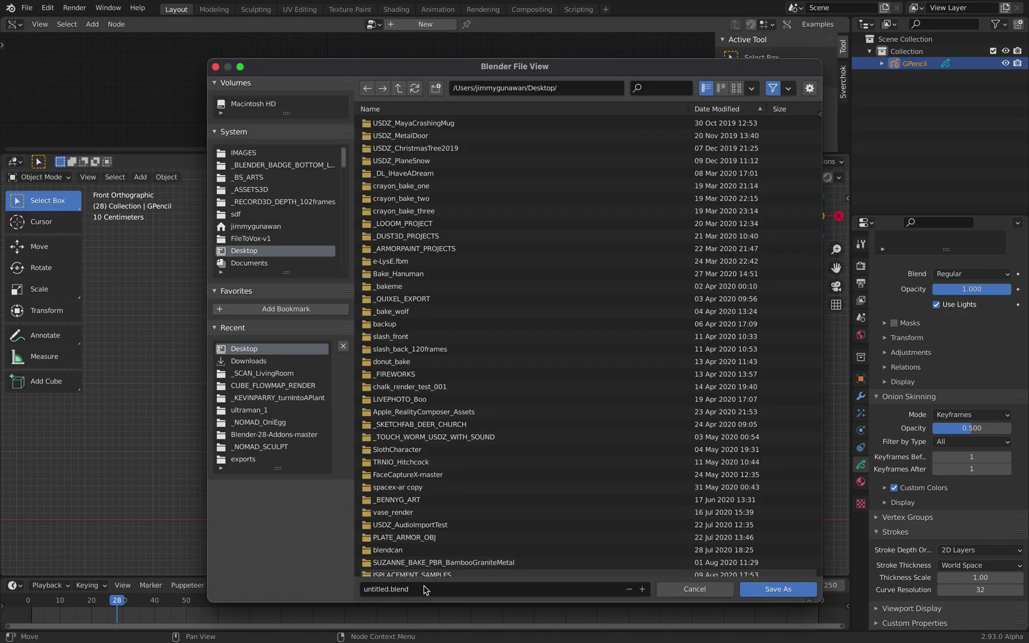
type("gp")
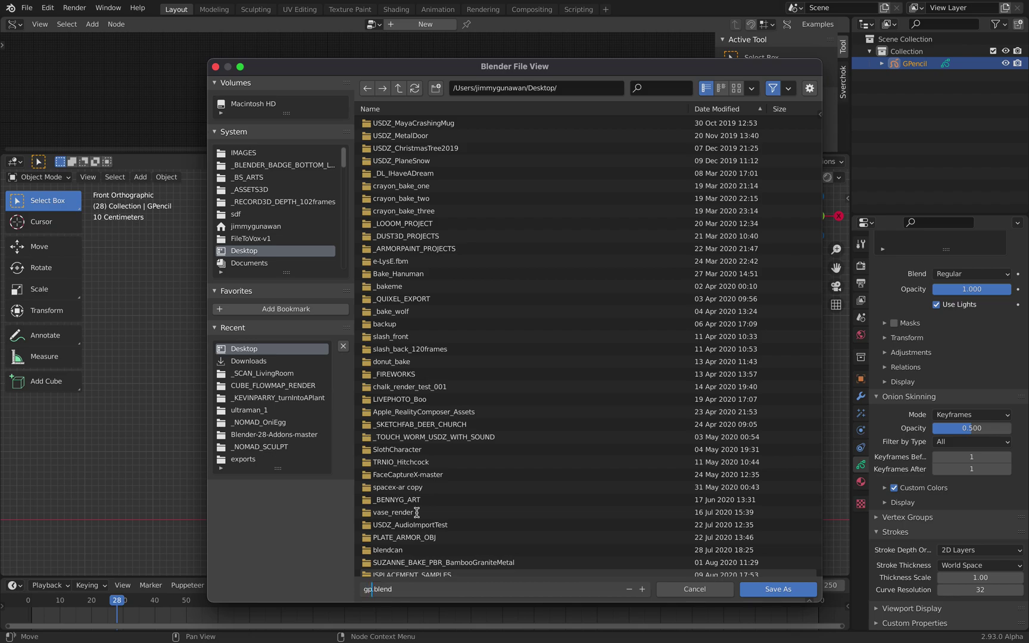
type("_sv_gb")
type("n_001")
key("Return")
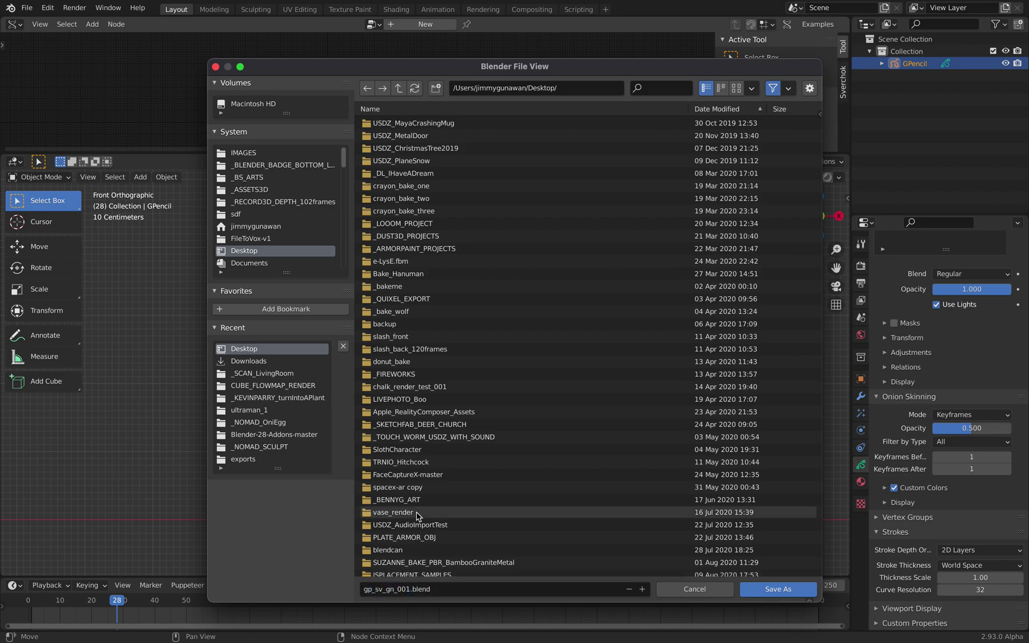
left_click(776, 590)
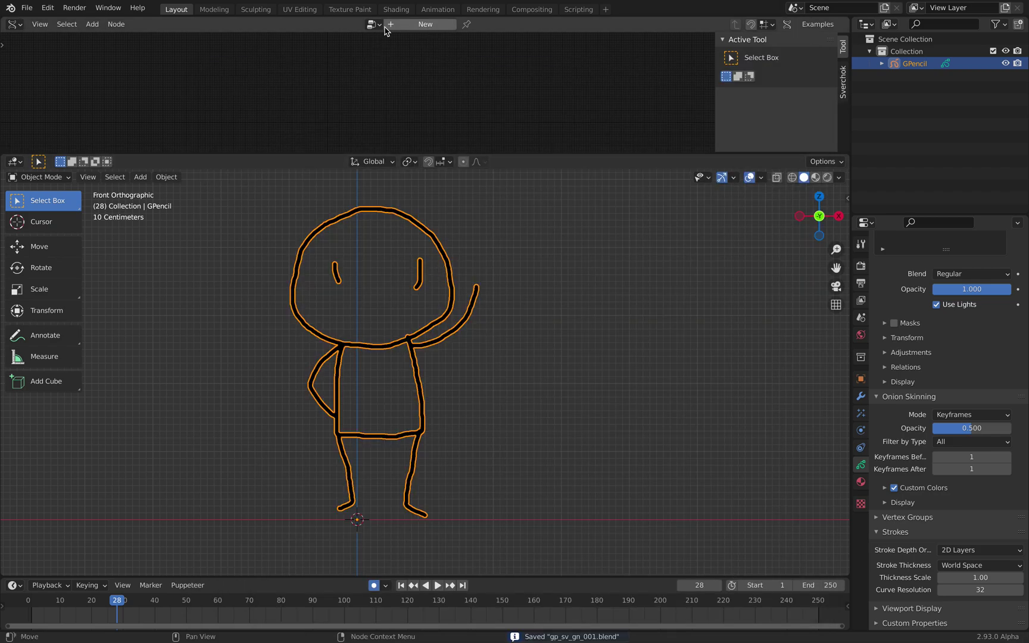
- Create a new Sverchok node tree in an enlarged editor and add the "gp +2" grease pencil setup
left_click(405, 25)
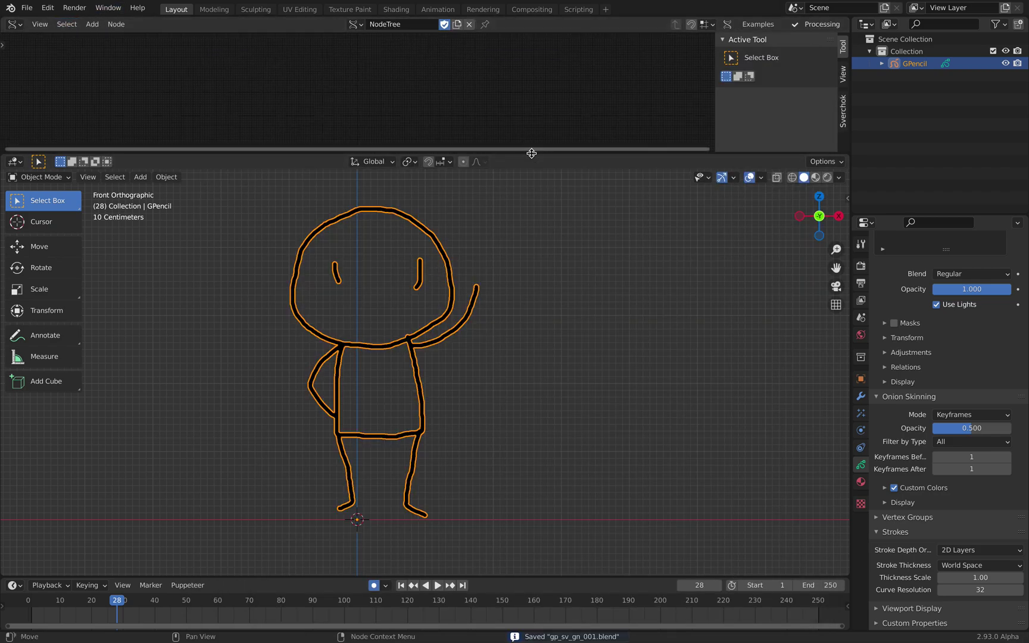
left_click_drag(531, 153, 512, 239)
key("shift+a")
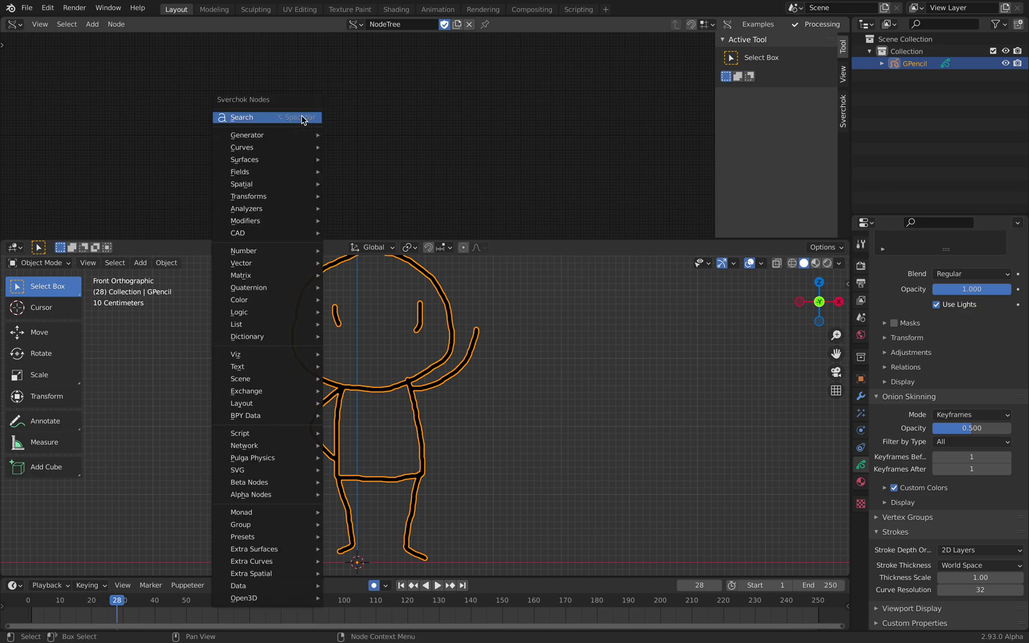
type("gp")
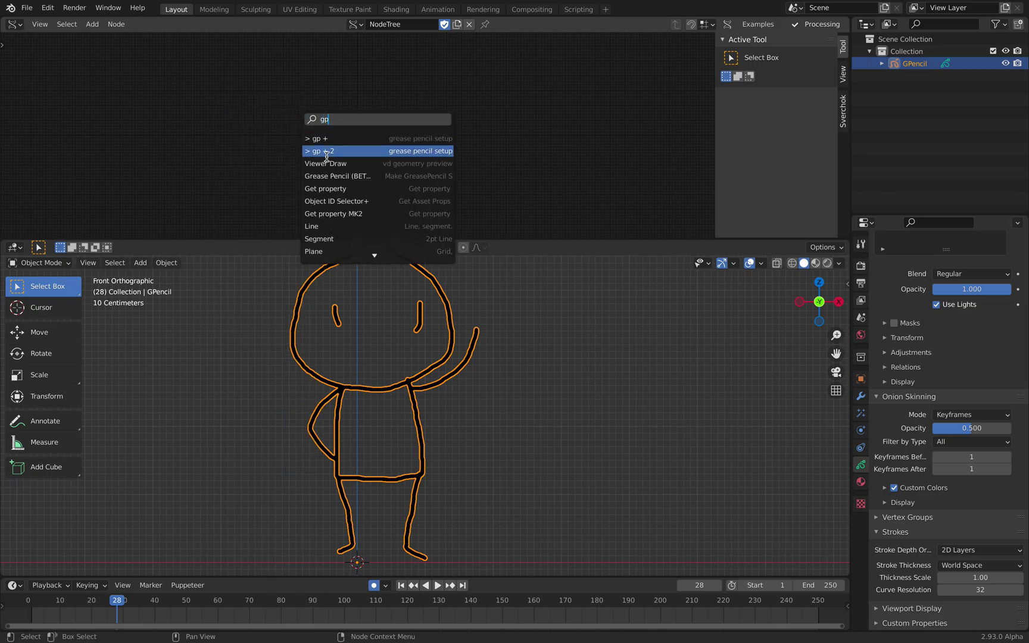
left_click(331, 154)
scroll(238, 112, "up", 4)
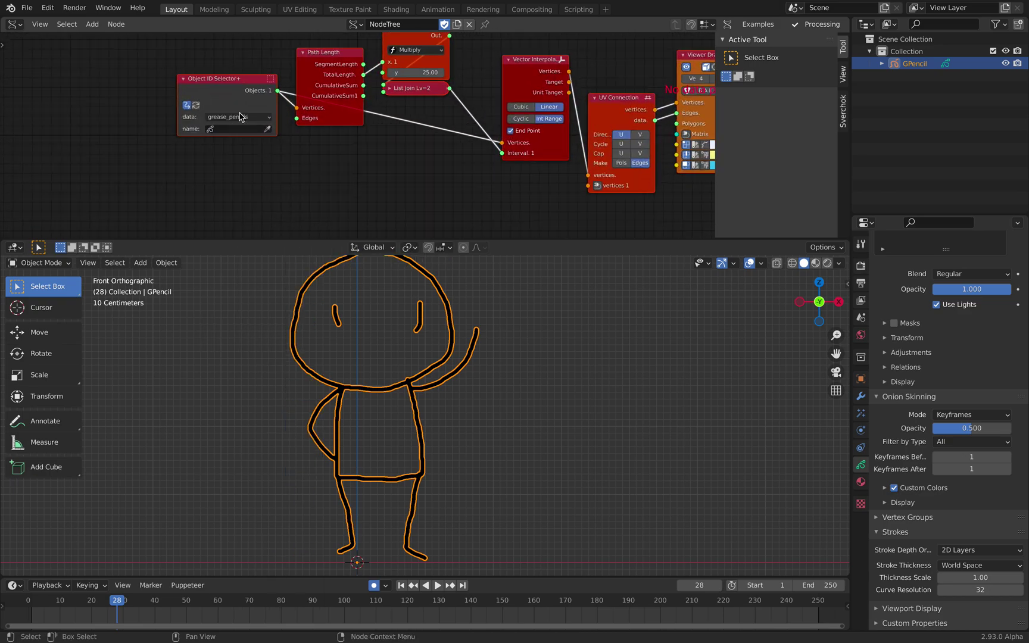
- Set the Object ID Selector+ node to the GPencil data and its GP_Layer layer, using the active frame
left_click(247, 144)
left_click(224, 141)
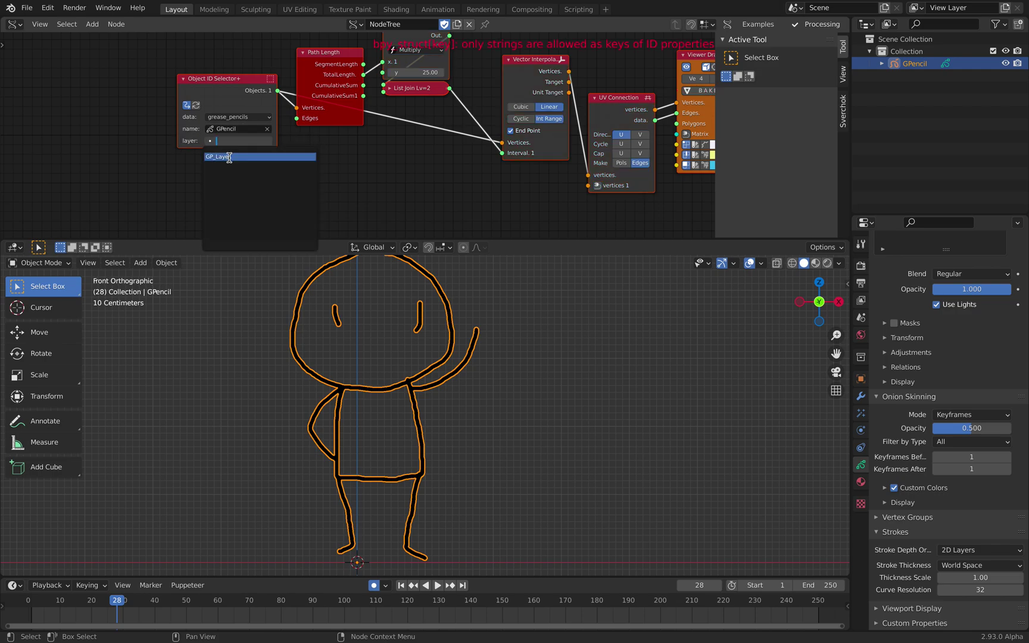
left_click(229, 157)
middle_click_drag(107, 147, 167, 117)
left_click(313, 124)
- Add a Frame Info node and connect its Current Frame output to the Object ID Selector+ node's frame# input
middle_click_drag(110, 94, 138, 78)
key("shift+a")
left_click(139, 81)
type("f")
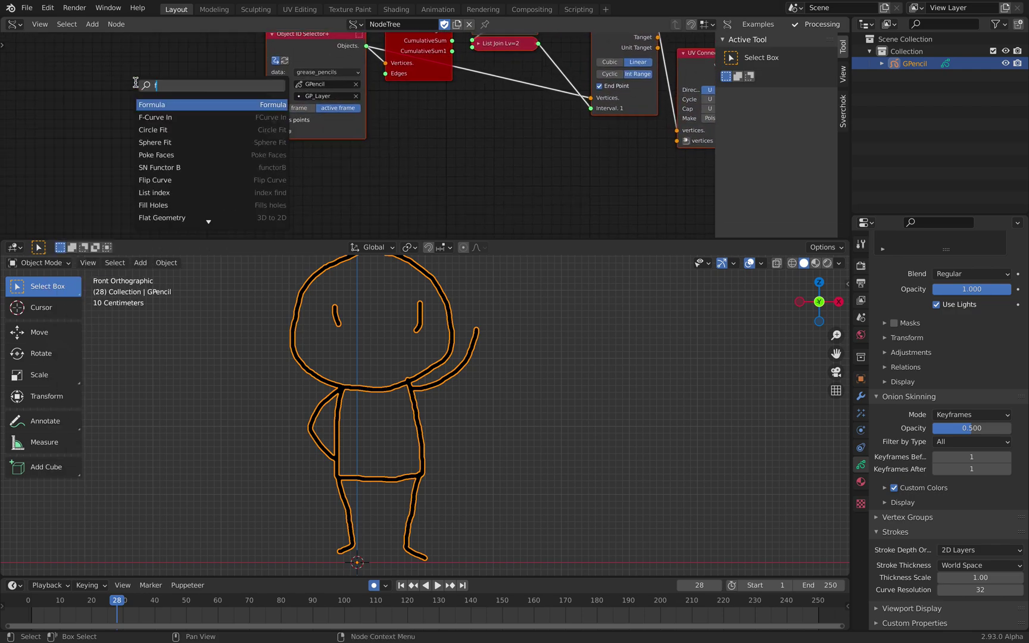
type("ra")
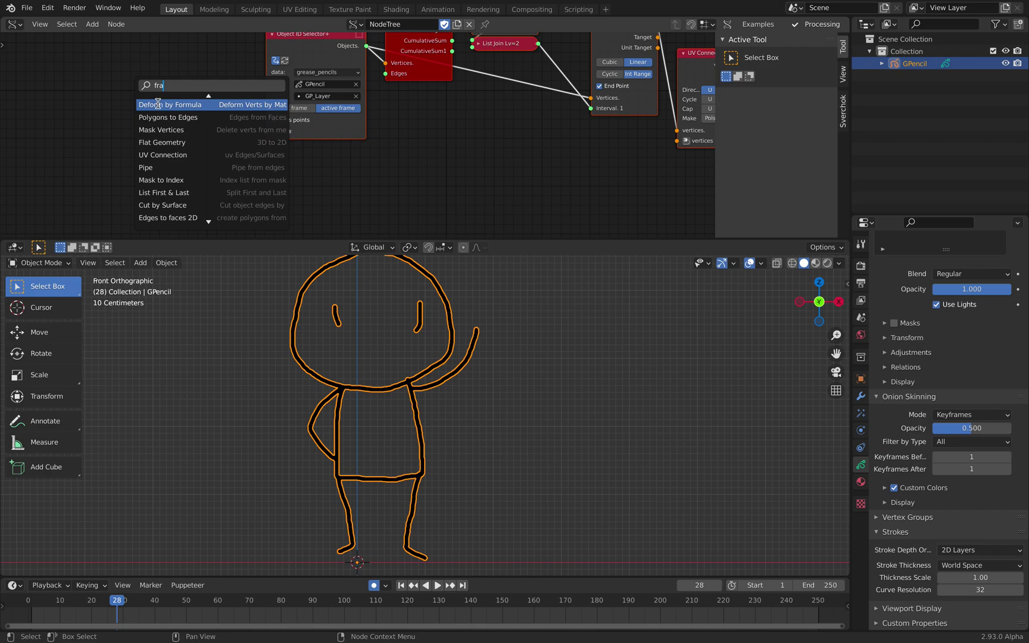
type("m")
left_click(157, 103)
left_click(150, 116)
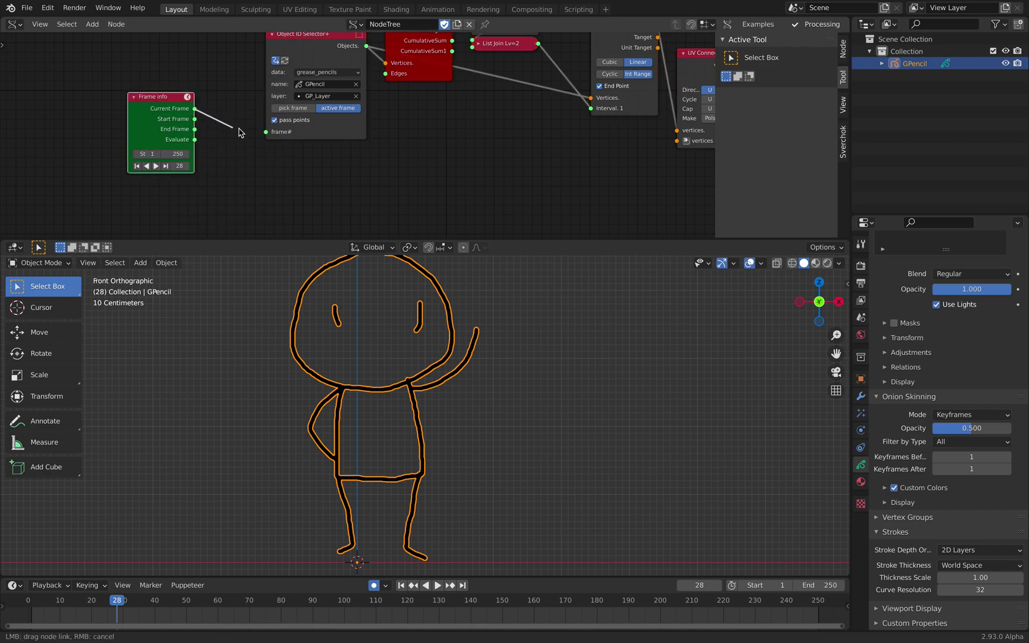
left_click_drag(263, 133, 266, 132)
- Reduce the node editor's height and run the timeline through to frame 42 to check the node-generated strokes
middle_click_drag(436, 149, 120, 176)
middle_click_drag(405, 362, 353, 362, "shift")
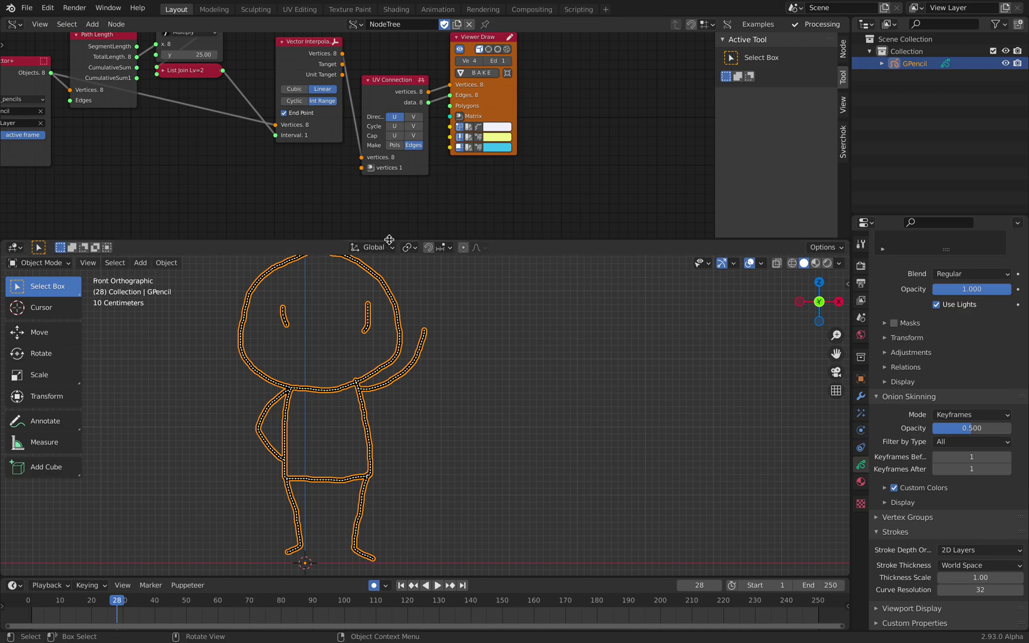
left_click_drag(389, 240, 388, 195)
mouse_move(101, 600)
left_mouse_down()
mouse_move(56, 597)
mouse_move(161, 599)
left_mouse_up()
key("space")
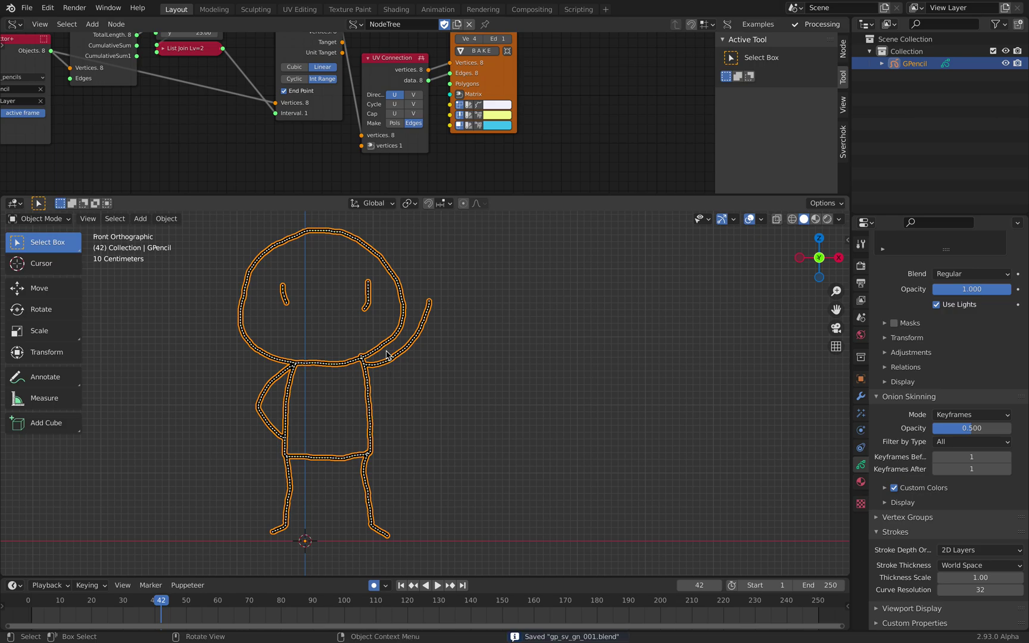
- Add a Noise modifier to the GPencil object with its position strength at 0.56 and its noise seed at 65
left_click(43, 222)
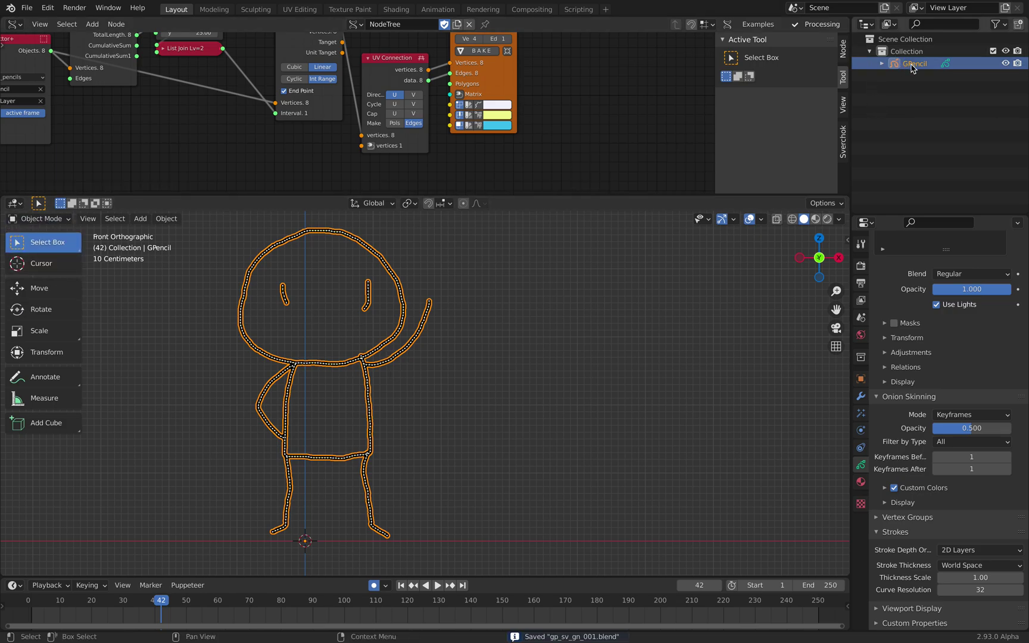
left_click(861, 396)
left_click(915, 263)
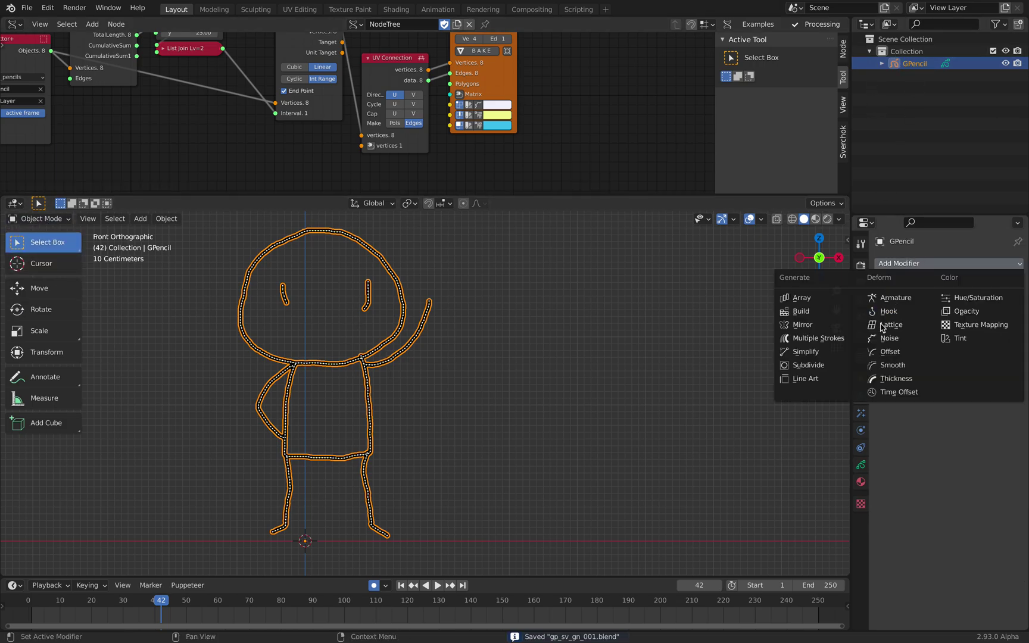
left_click(910, 339)
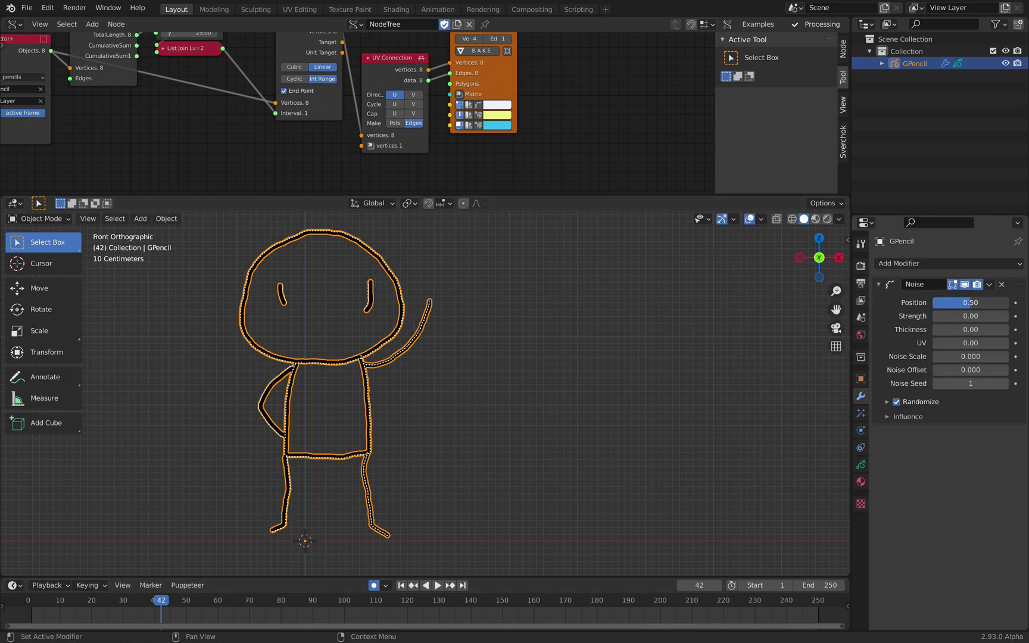
mouse_move(970, 303)
left_mouse_down()
mouse_move(952, 302)
mouse_move(971, 303)
left_mouse_up()
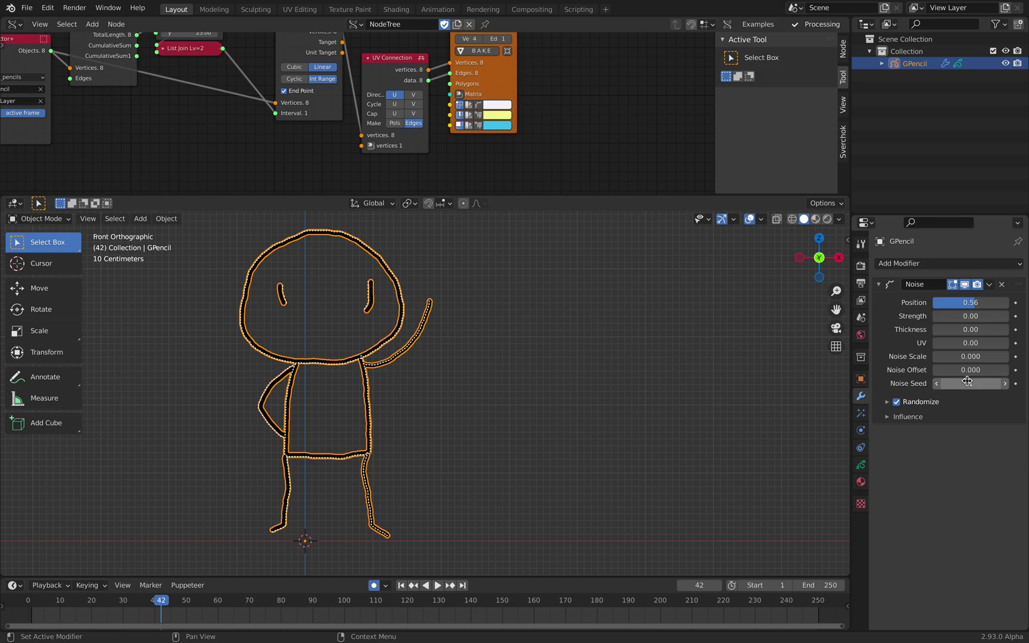
- Play the animation and examine up close how the noise affects the Grease Pencil strokes and the node-generated lines
key("space")
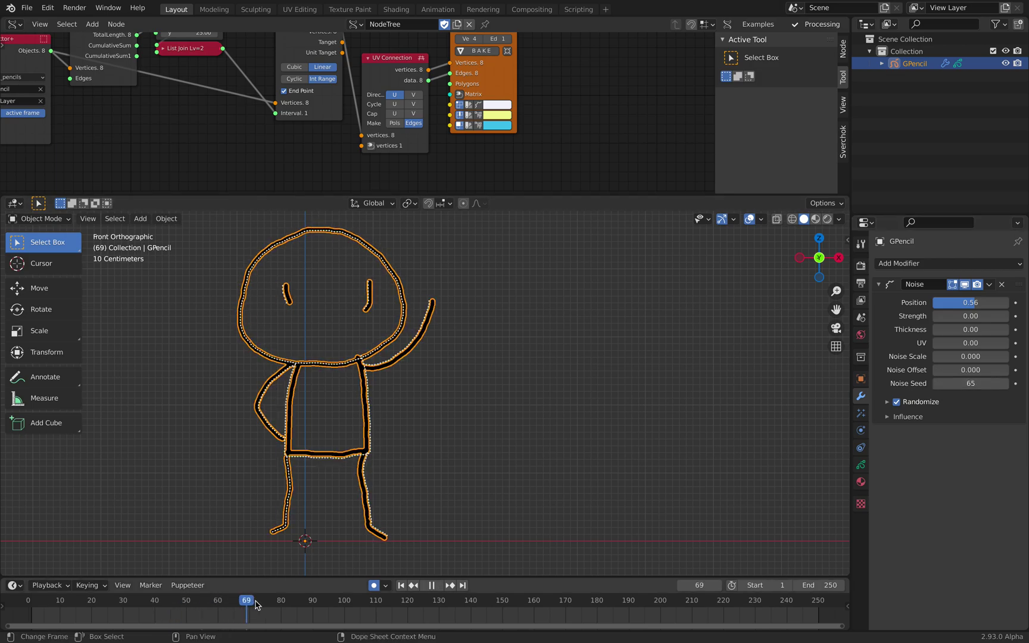
scroll(425, 370, "up", 1)
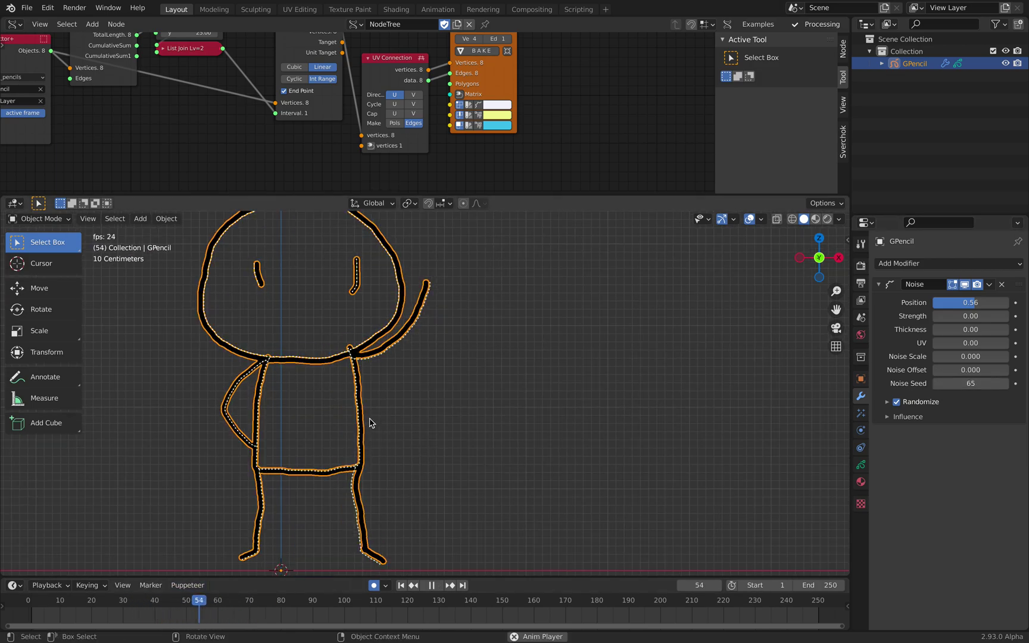
scroll(369, 419, "up", 1)
key("space")
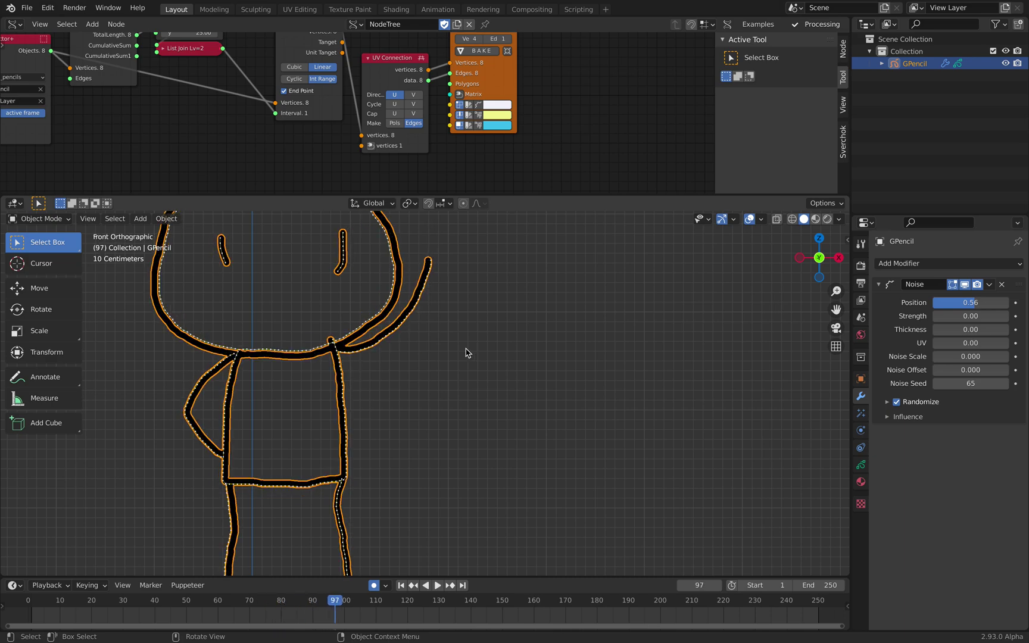
- Review the Sverchok node chain and remove the Noise modifier from the GPencil object
middle_click_drag(222, 91, 340, 97)
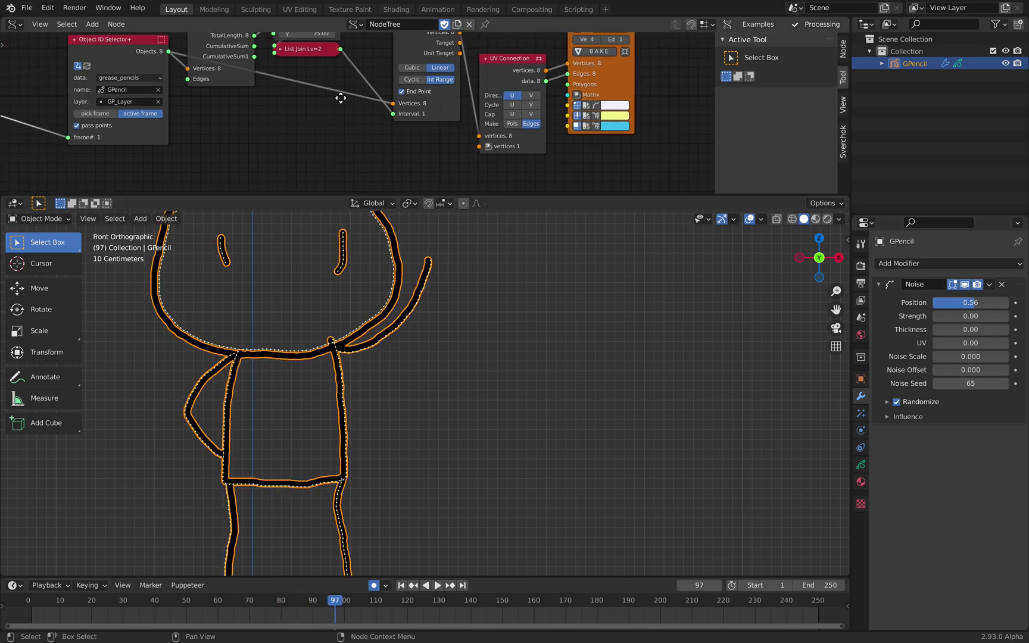
scroll(340, 96, "down", 2)
middle_click_drag(202, 107, 274, 110)
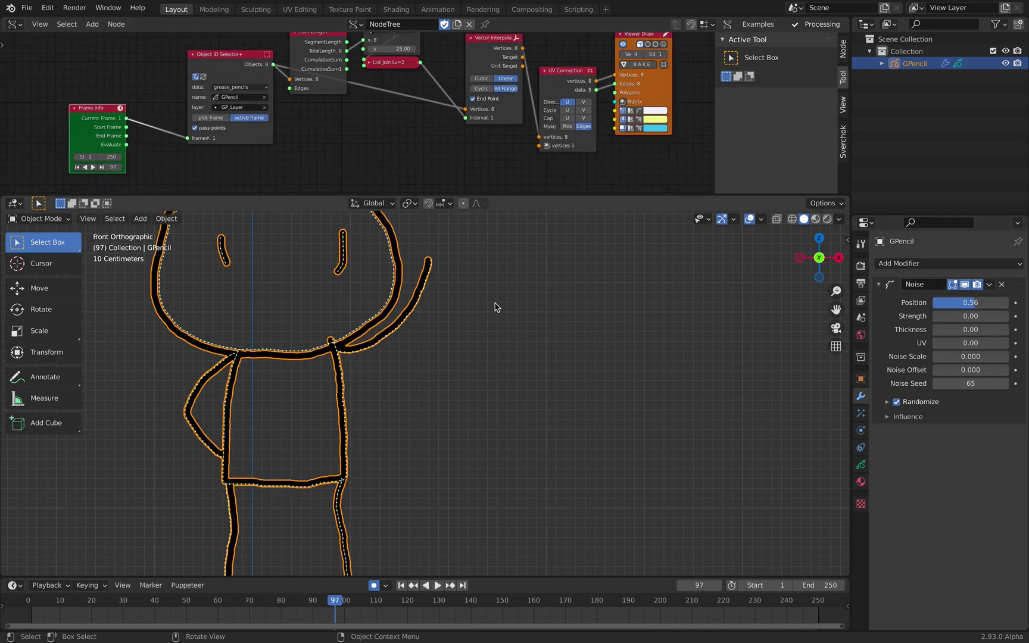
left_click(1003, 286)
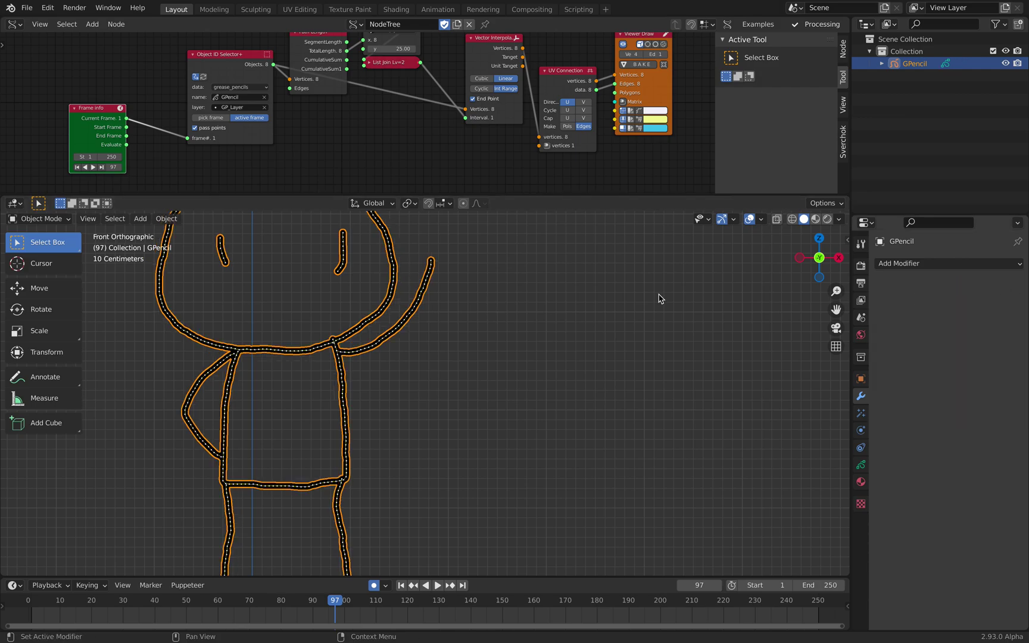
- Run through the timeline to check the strokes, stop at frame 30 and save the file
scroll(436, 319, "down", 11, "alt")
scroll(315, 328, "up", 2)
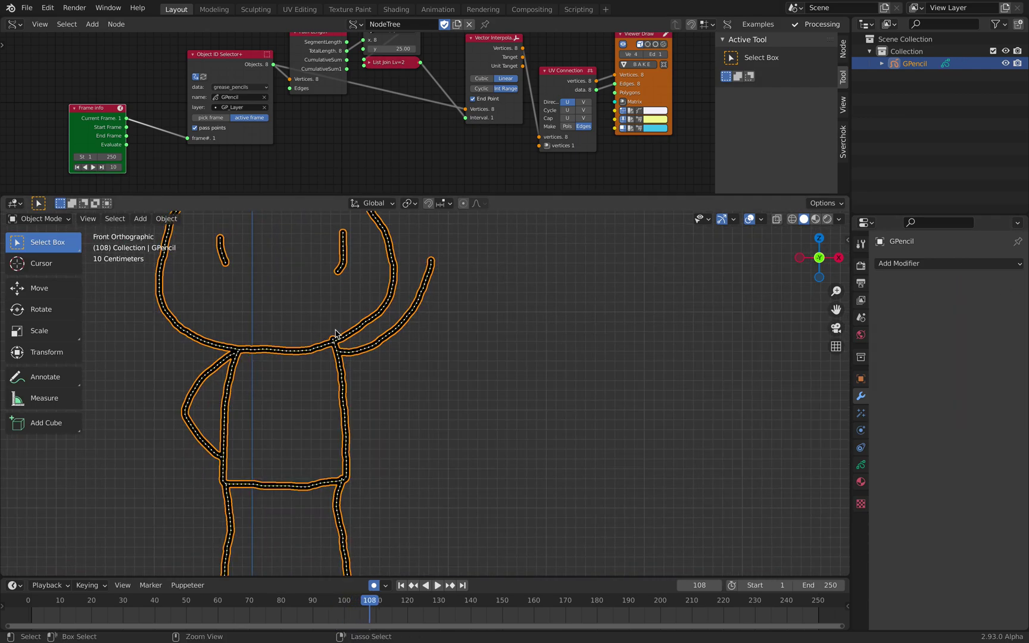
key("ctrl+s")
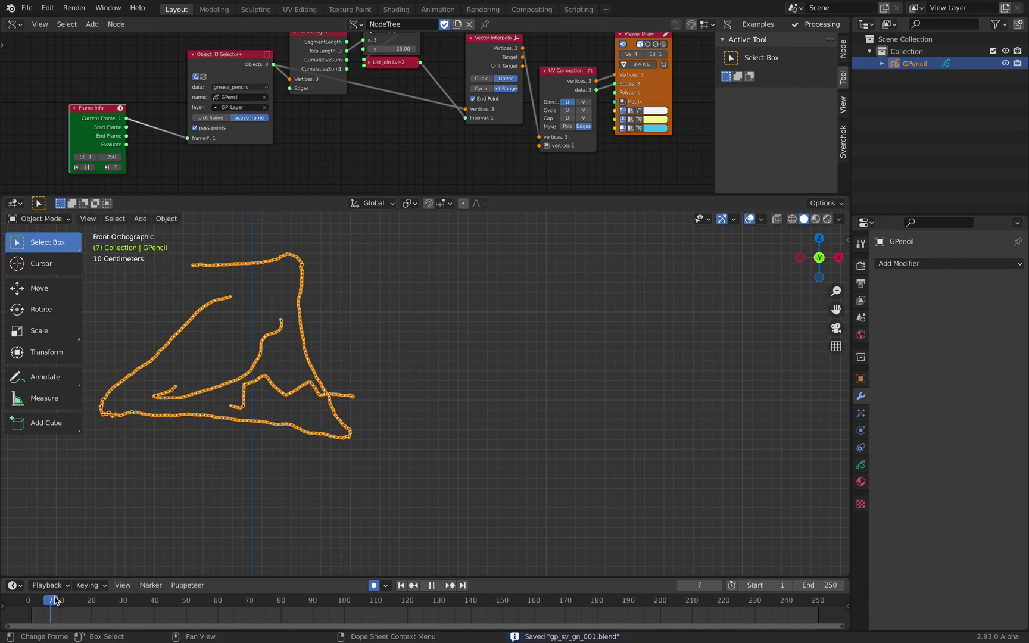
key("Escape")
scroll(334, 499, "down", 3)
scroll(334, 499, "up", 3)
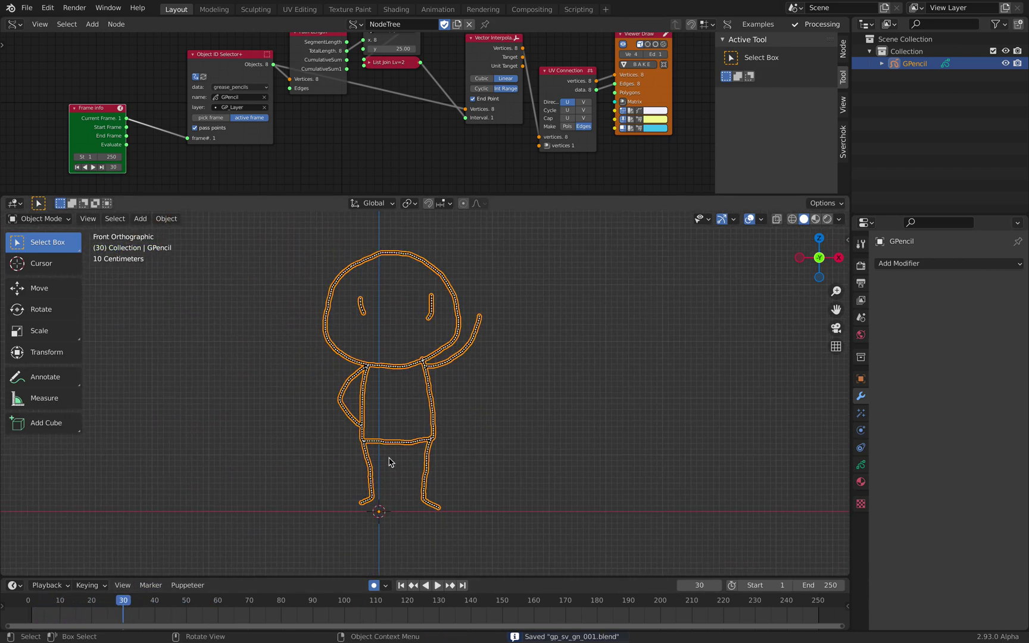
key("ctrl+s")
- Deselect the GPencil object and add a Mesh viewer node beside the Viewer Draw node
left_click(521, 307)
middle_click_drag(551, 96, 406, 133)
middle_click_drag(514, 106, 460, 124)
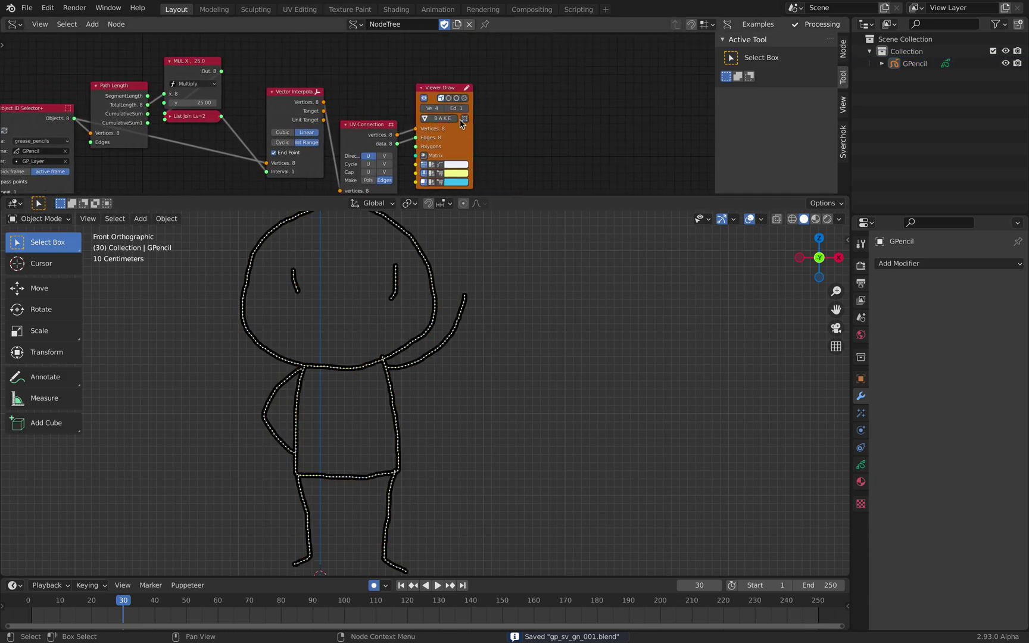
left_click_drag(440, 92, 444, 82)
middle_click_drag(548, 89, 526, 63)
key("alt+space")
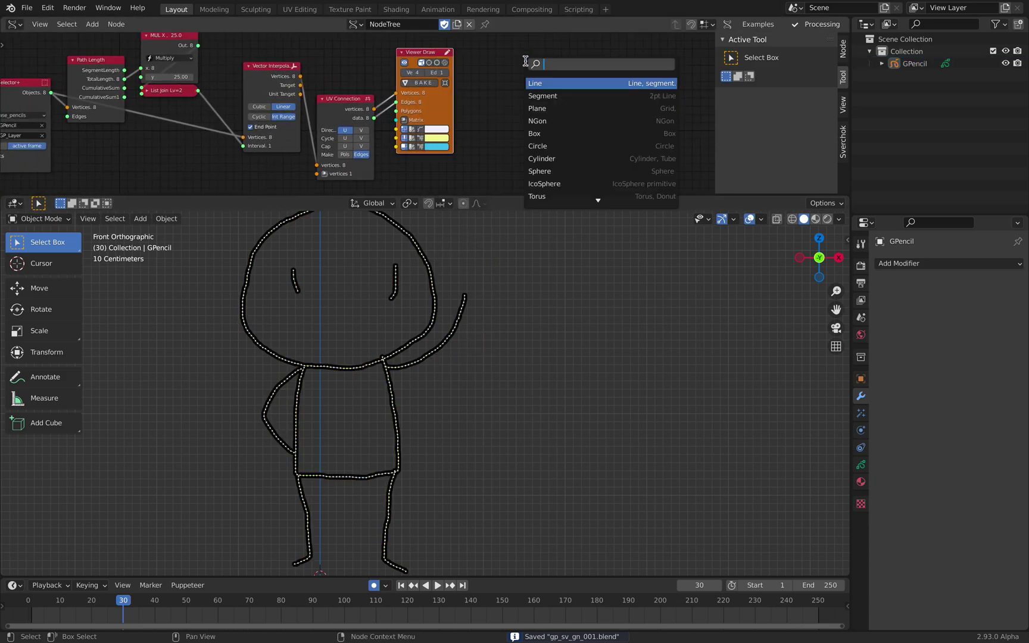
type("mesh vi")
key("Return")
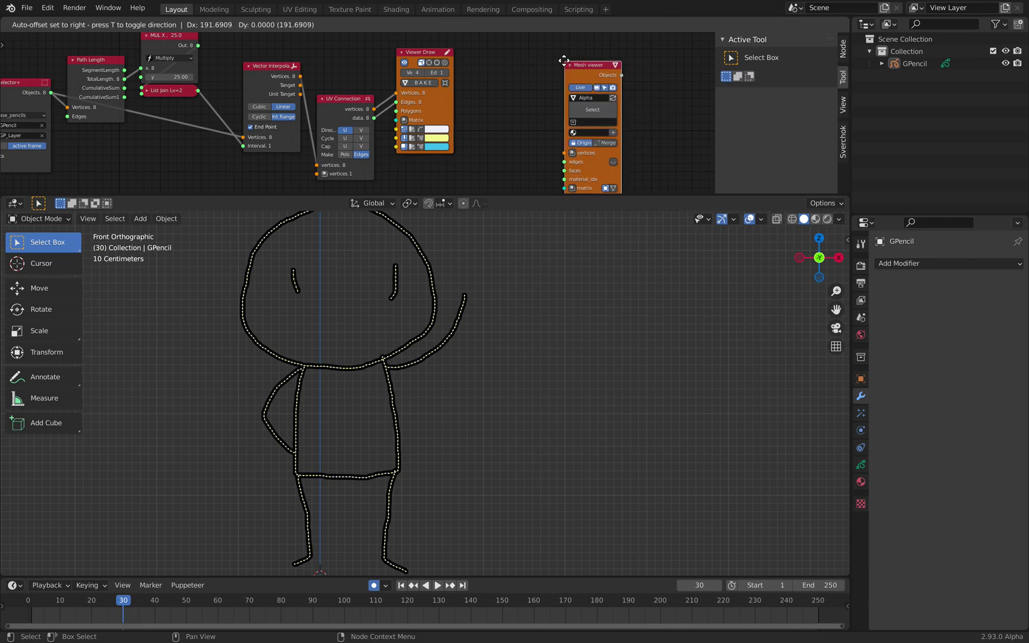
left_click(546, 54)
- Enable Merge on the Mesh viewer and connect UV Connection's vertices and data outputs to its vertices and edges inputs
left_click(591, 135)
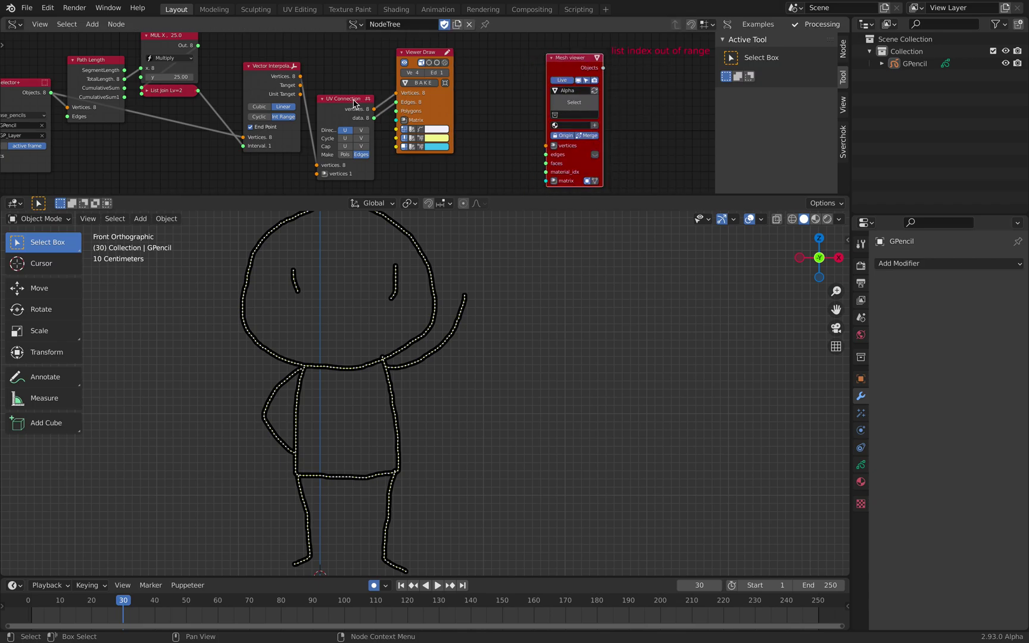
left_click_drag(374, 108, 546, 146)
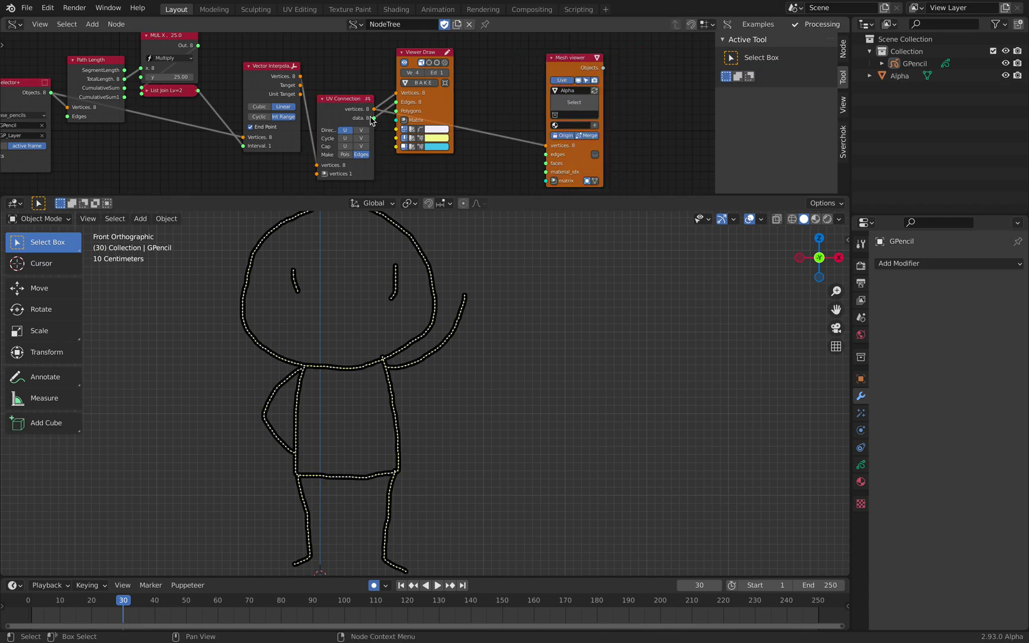
left_click_drag(371, 119, 546, 154)
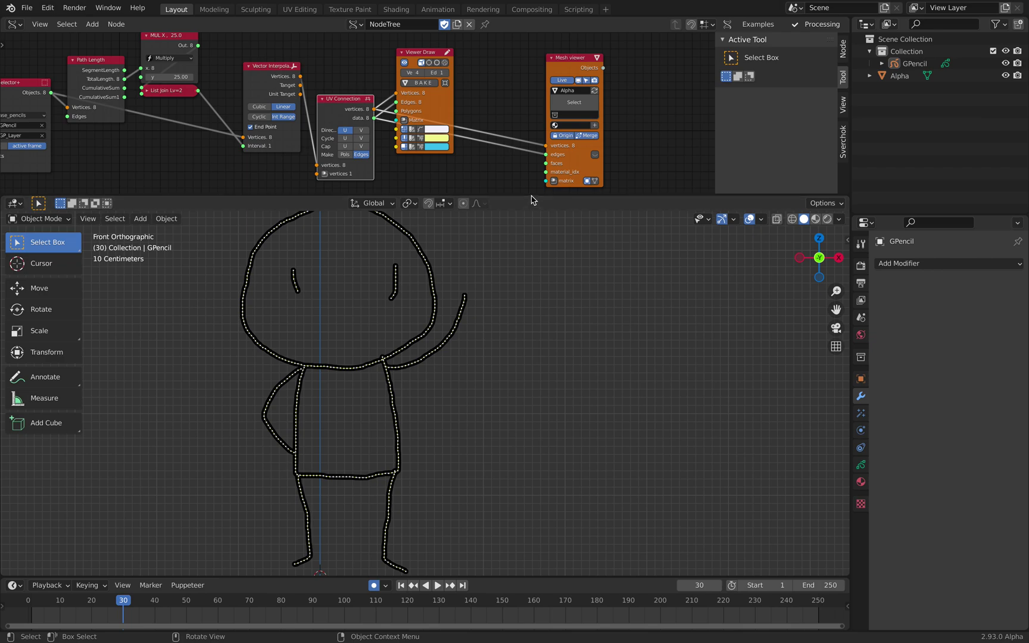
- Select the Alpha mesh, change the node editor to the Geometry Node Editor, create a new node tree and enlarge the editor
left_click_drag(534, 195, 534, 162)
left_click(903, 78)
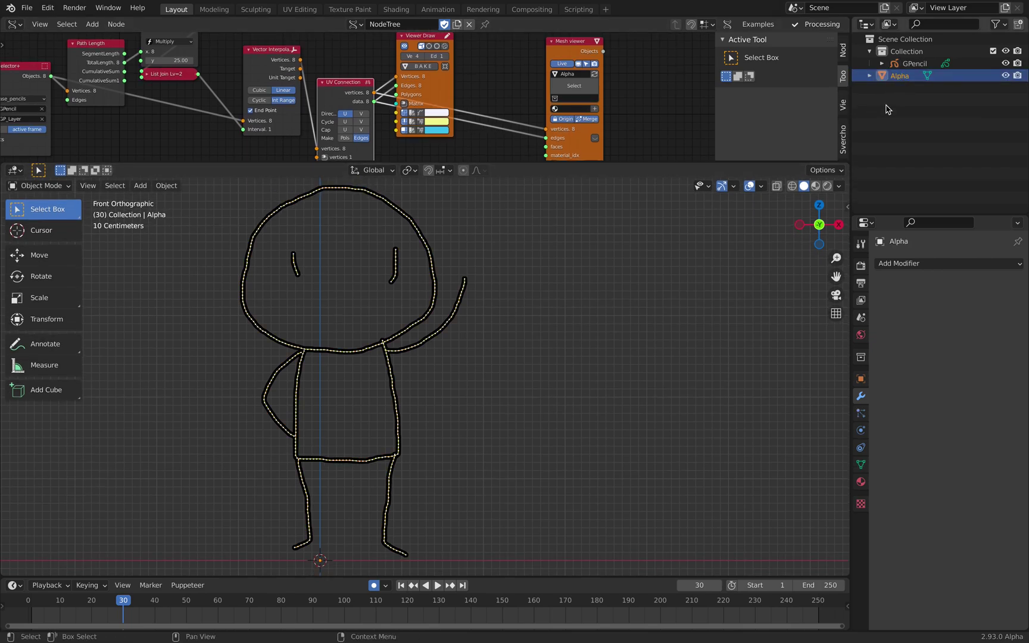
scroll(125, 85, "down", 2)
left_click(14, 26)
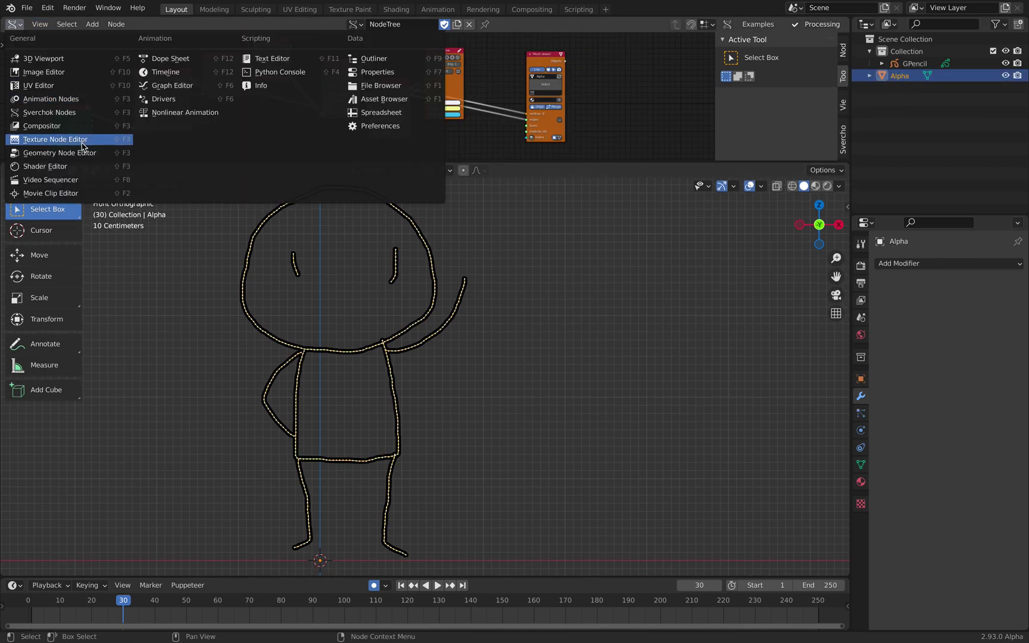
left_click(87, 152)
left_click(412, 25)
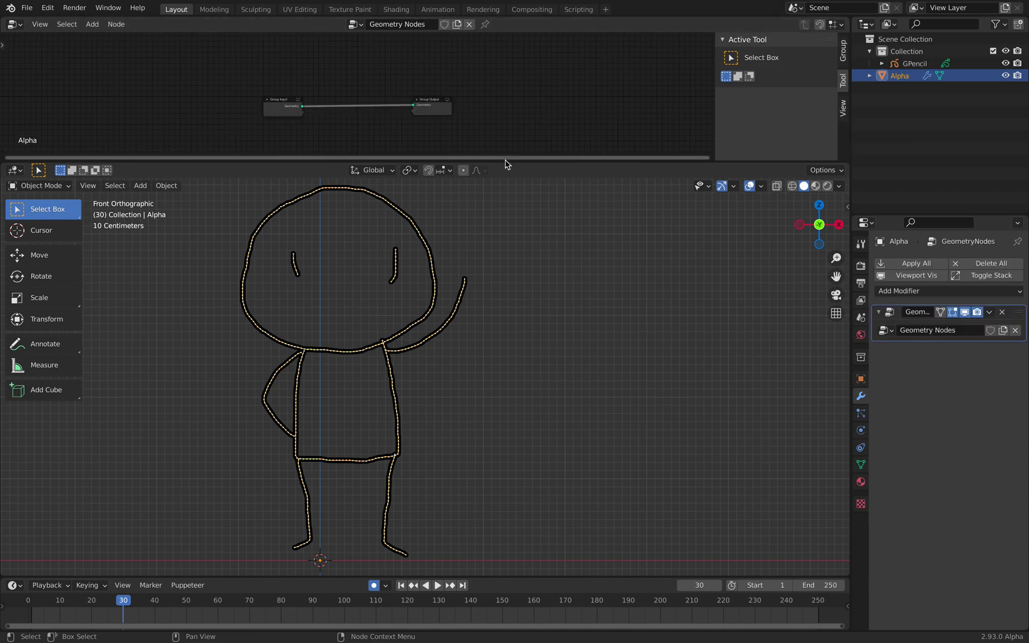
left_click_drag(505, 161, 509, 228)
scroll(526, 201, "up", 3)
left_click_drag(714, 142, 840, 143)
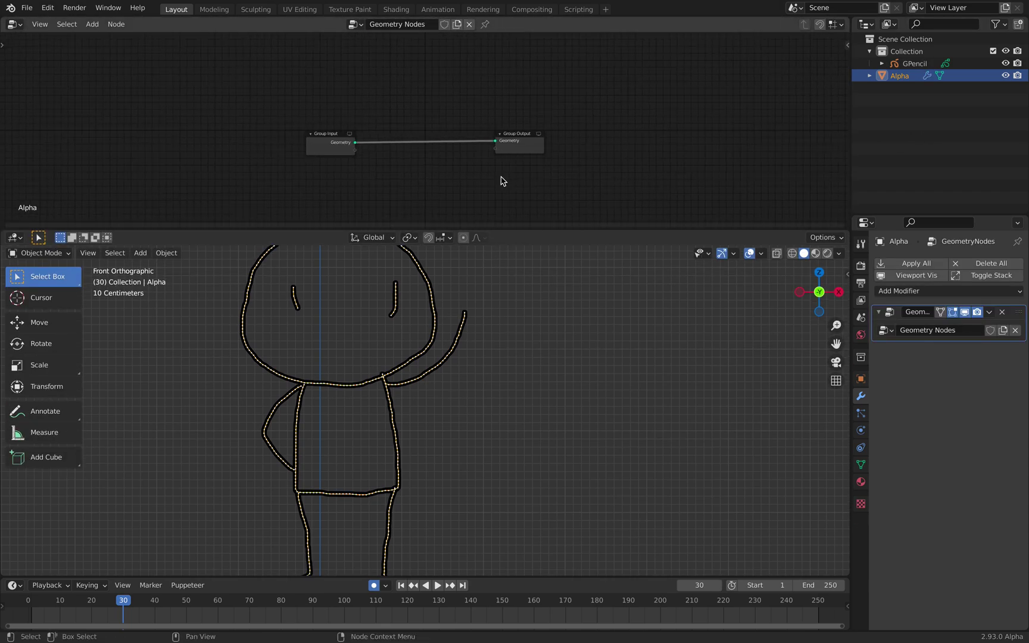
- Move the Group Input node away and insert a Points to Volume node between Group Input and Group Output
scroll(503, 182, "up", 4)
left_click(297, 137)
left_click_drag(297, 137, 213, 118)
scroll(301, 96, "up", 3)
key("shift+a")
left_click(291, 94)
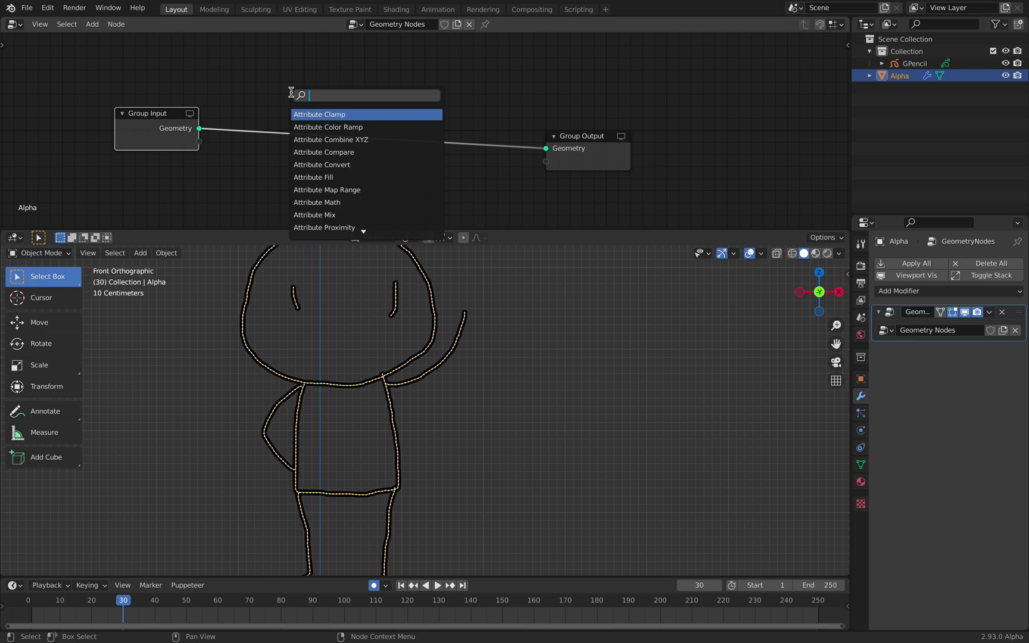
type("point")
type("s to vol")
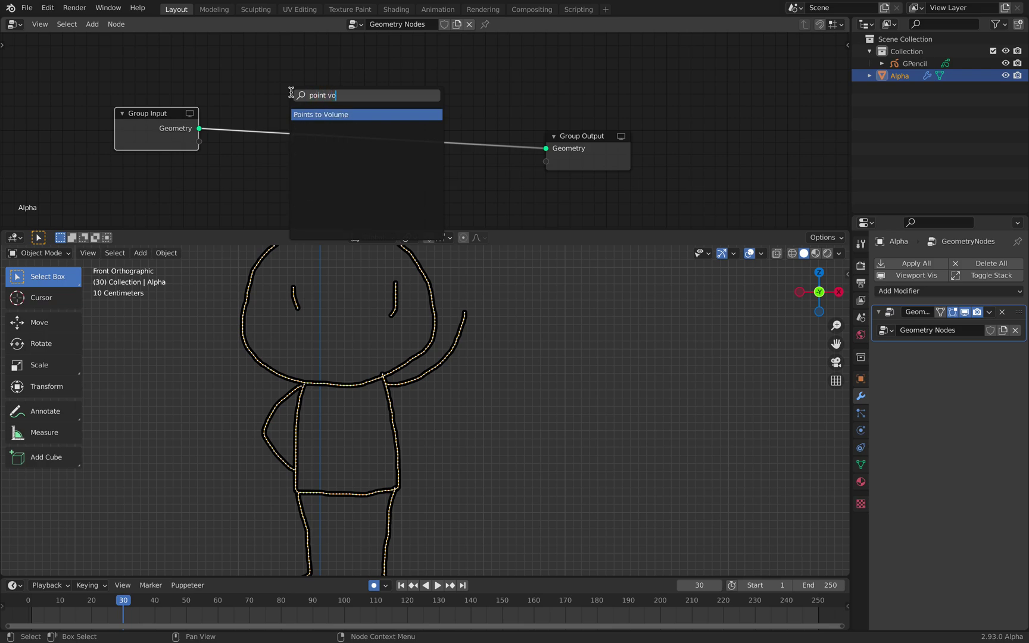
key("Return")
left_click(248, 85)
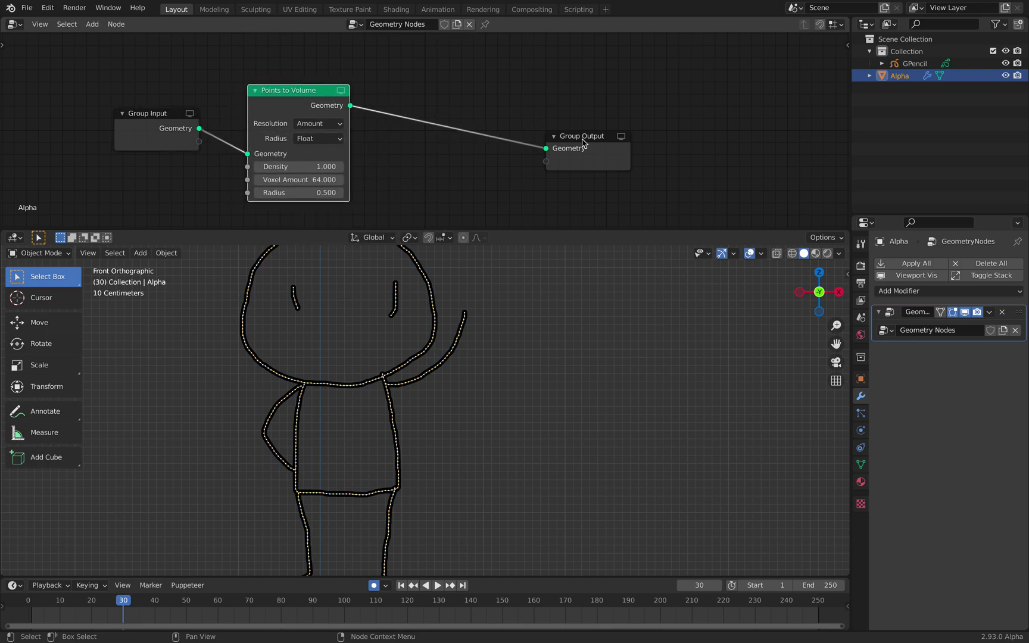
- Insert a Volume to Mesh node between the Points to Volume and Group Output nodes
key("shift+a")
left_click(498, 87)
type("volume to")
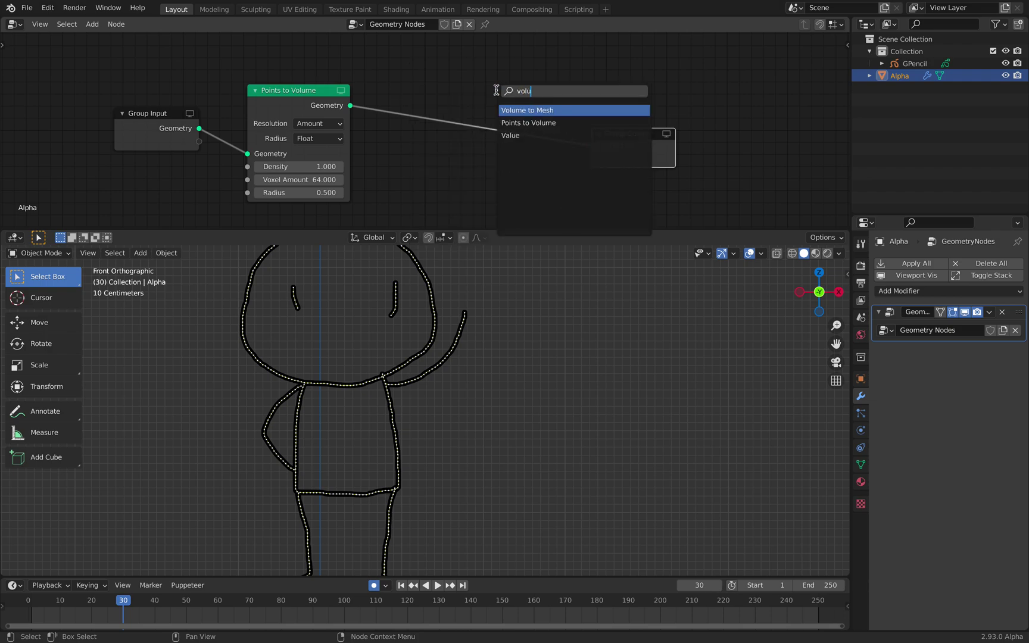
key("Return")
left_click(440, 93)
- Set the Points to Volume node's radius to 0.1
middle_click_drag(400, 90, 406, 59)
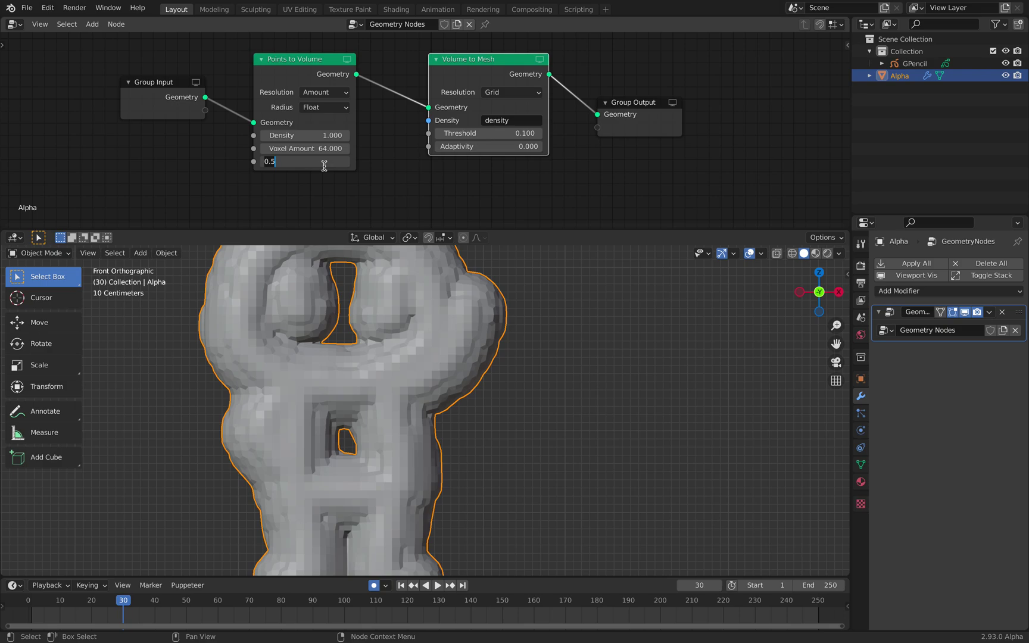
key("Return")
scroll(399, 369, "down", 3)
- Play the animation from the early frames to check the generated tube mesh of the character
key("space")
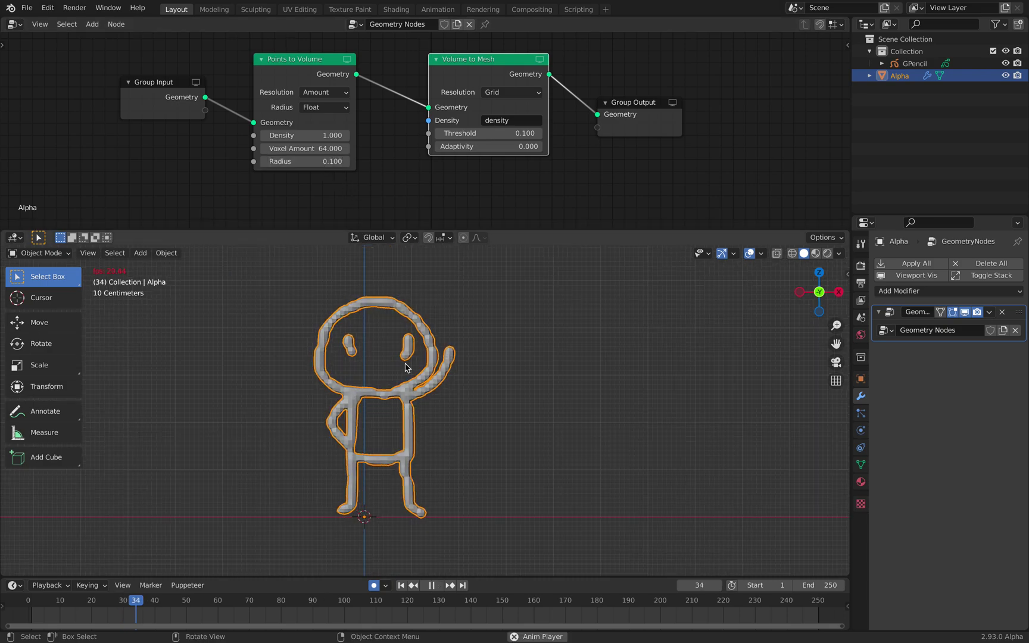
key("space")
left_click(46, 600)
key("space")
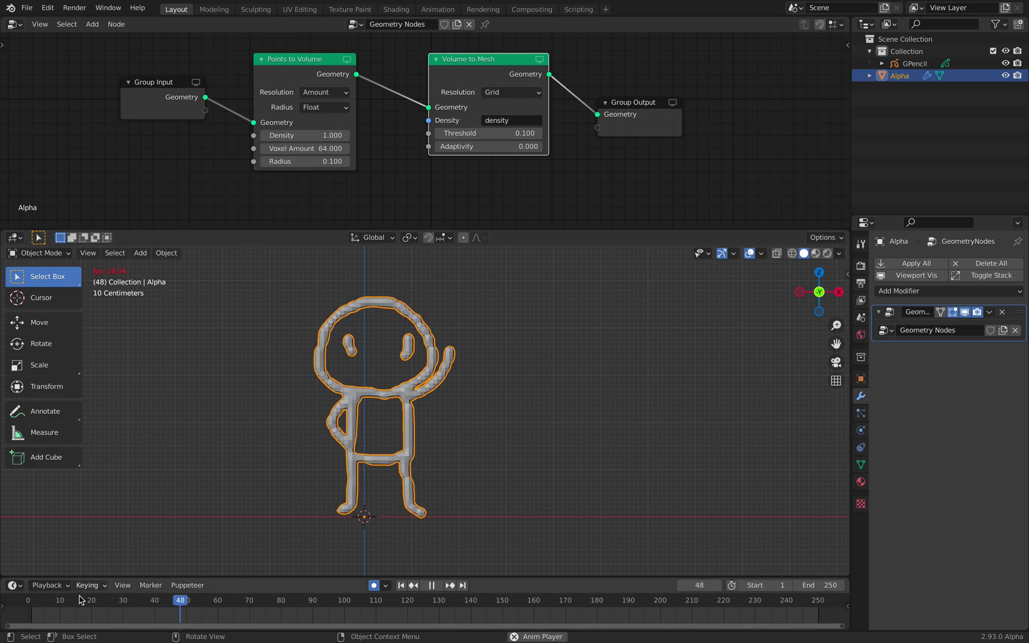
key("space")
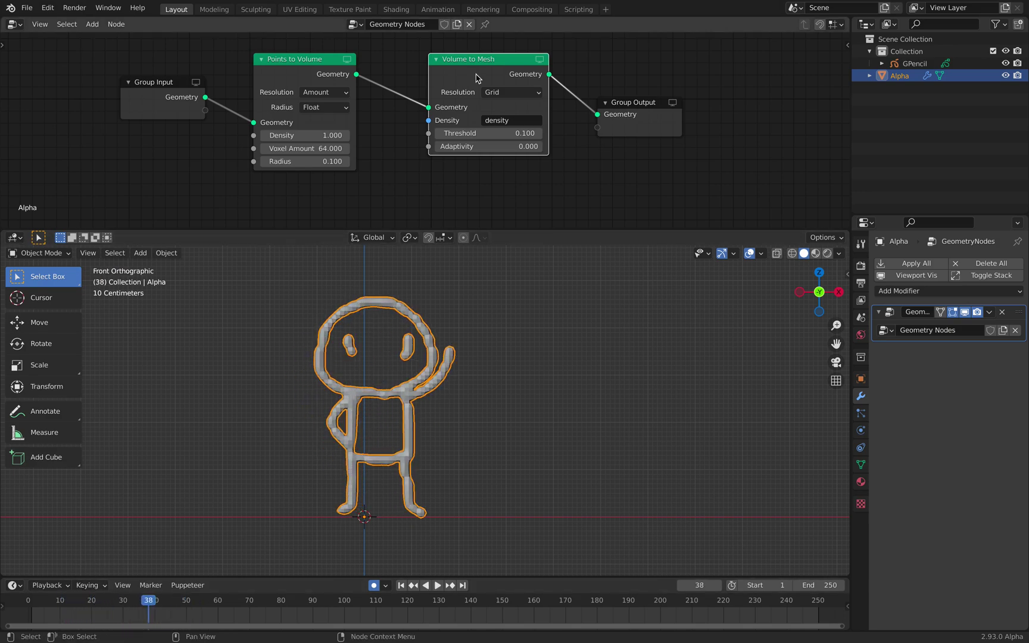
- Spread the geometry nodes apart to make room after Group Input and save the file
left_click_drag(481, 65, 490, 67)
left_click_drag(605, 100, 655, 107)
left_click_drag(298, 59, 356, 52)
left_click_drag(160, 82, 85, 81)
key("ctrl+s")
- Insert an Attribute Randomize node between the Group Input and Points to Volume nodes
key("shift+a")
type("randomize")
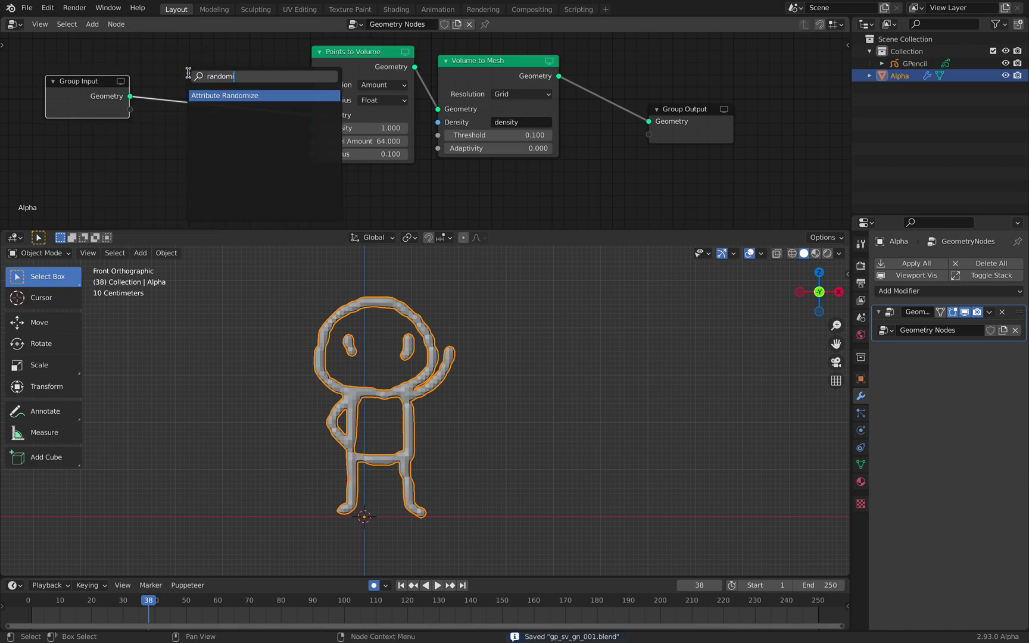
key("Return")
left_click(178, 73)
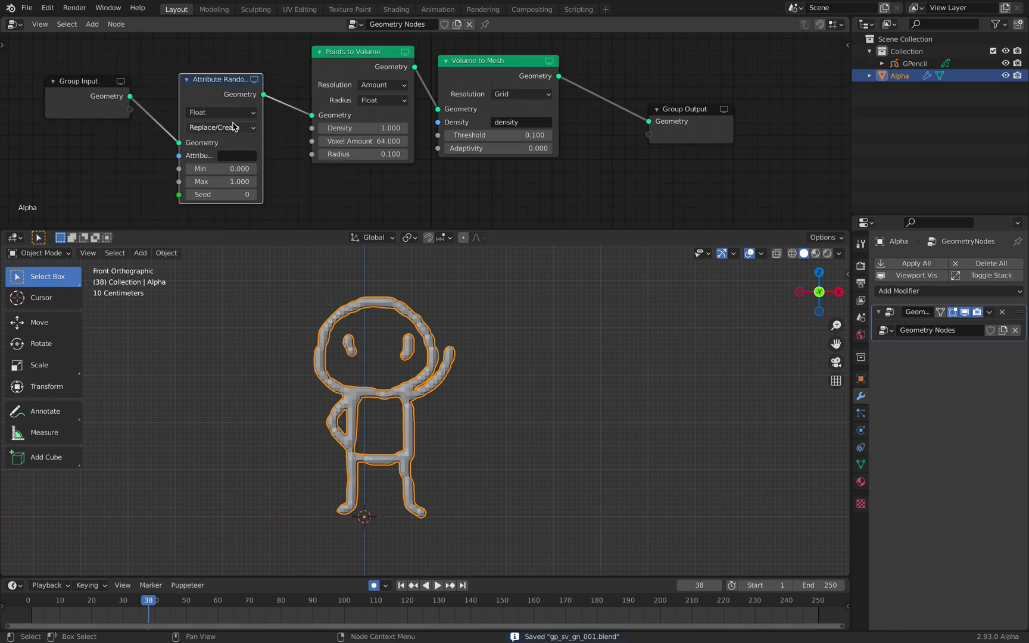
- Set the Attribute Randomize node to the position attribute with the Vector data type
left_click(237, 155)
left_click(237, 183)
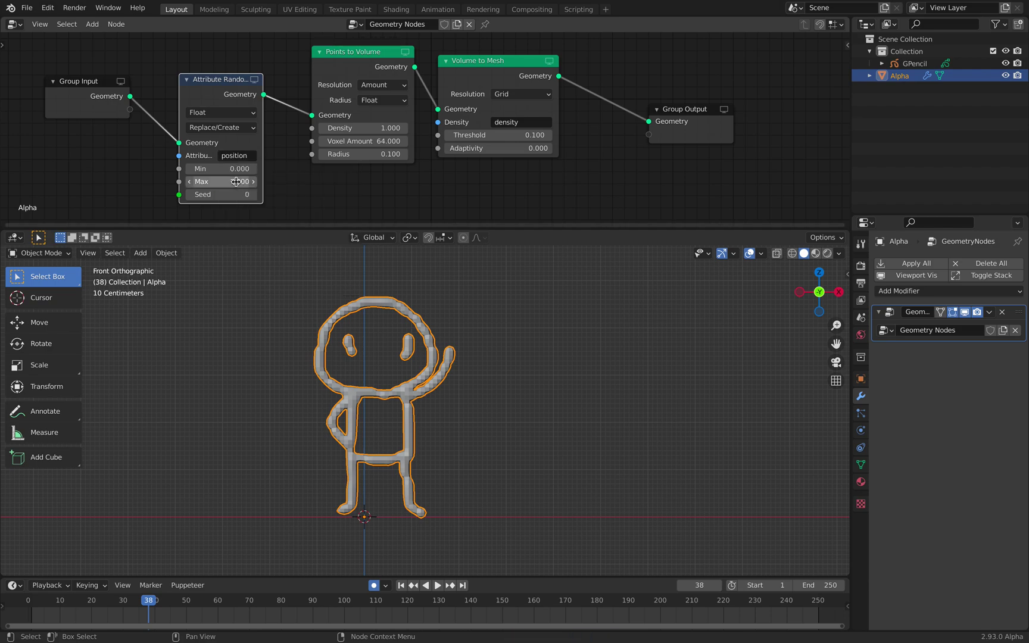
key("space")
key("space")
left_click(231, 113)
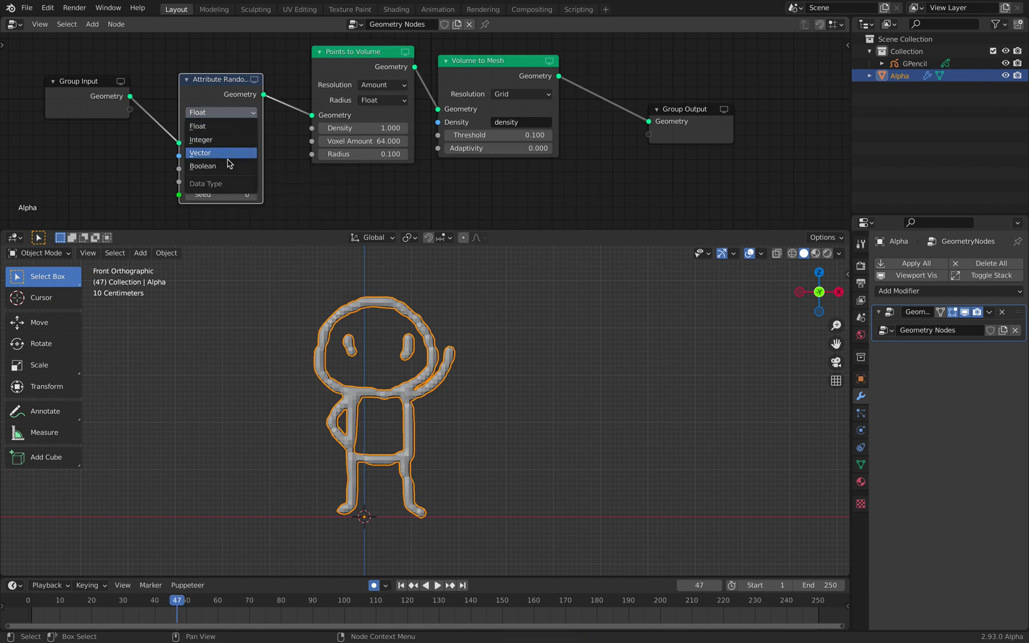
left_click(231, 158)
left_click_drag(219, 82, 227, 69)
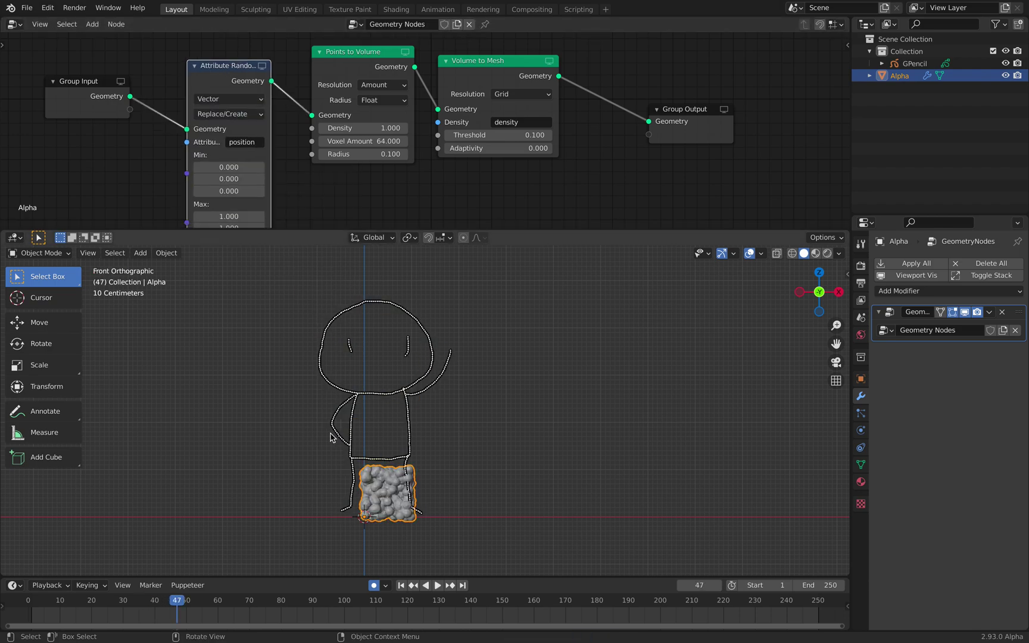
- Set the Attribute Randomize operation to Add and all three Min values to -0.04
mouse_move(177, 601)
left_mouse_down()
mouse_move(92, 601)
mouse_move(173, 600)
left_mouse_up()
middle_click_drag(244, 156, 266, 130)
left_click(260, 94)
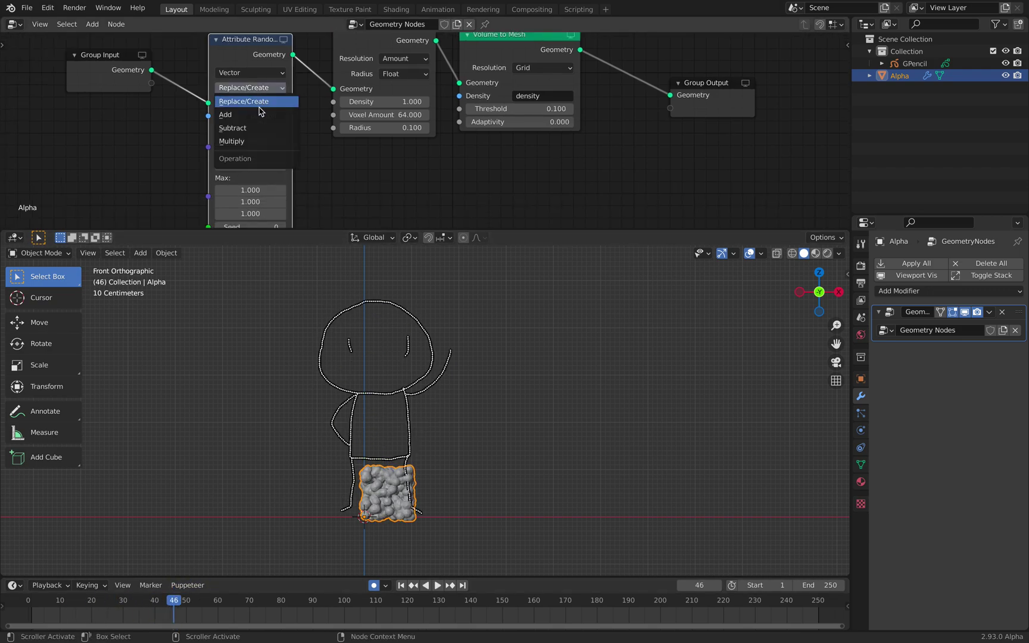
left_click(260, 109)
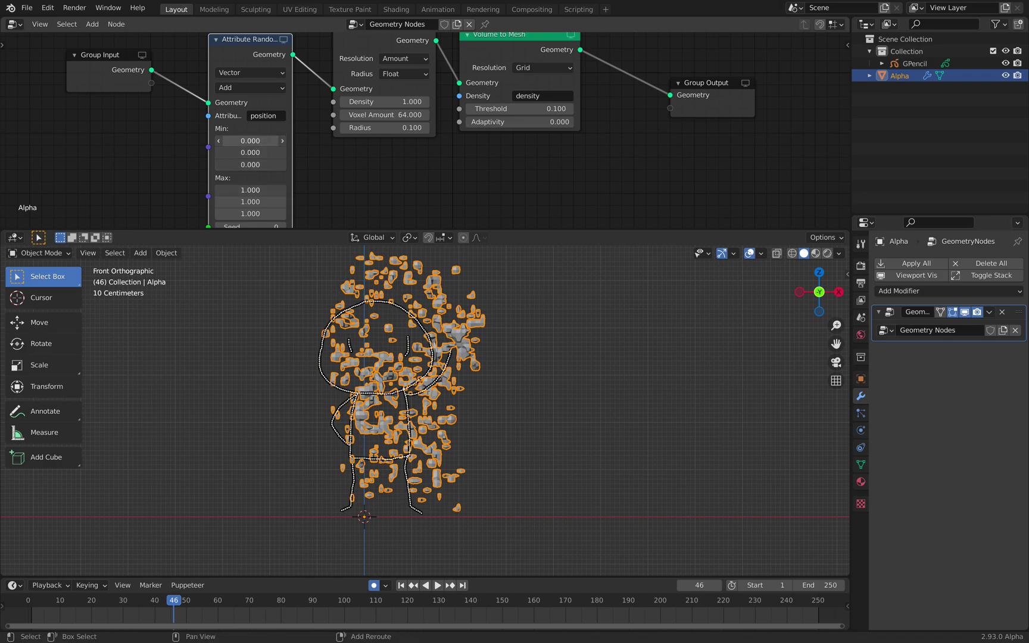
left_click_drag(250, 141, 238, 165, "shift")
left_click(296, 153)
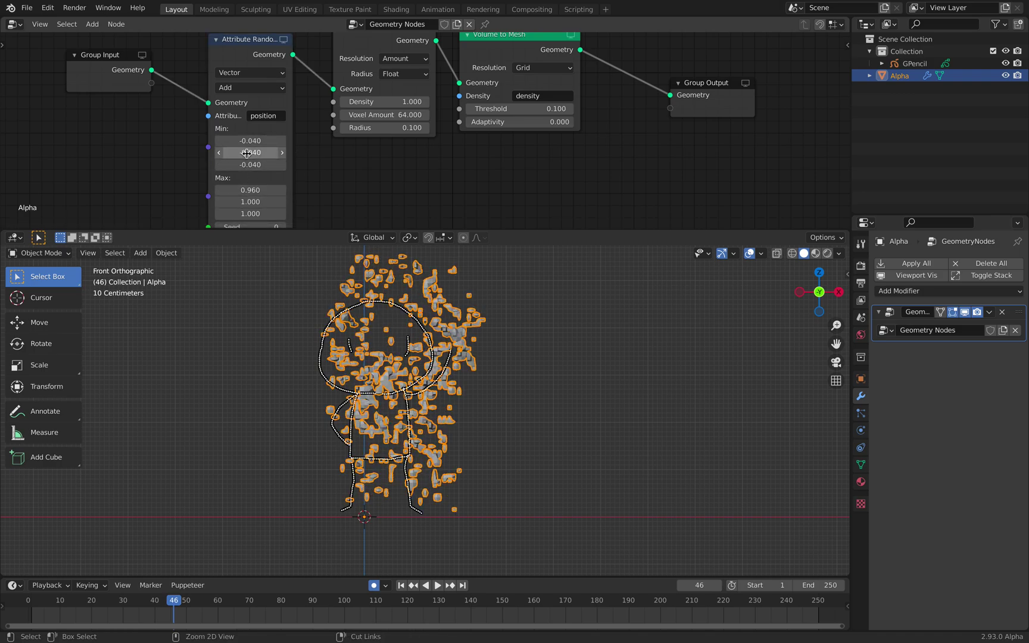
- Set all three Max values of Attribute Randomize to 0.04 and its Seed to 38
key("ctrl+v")
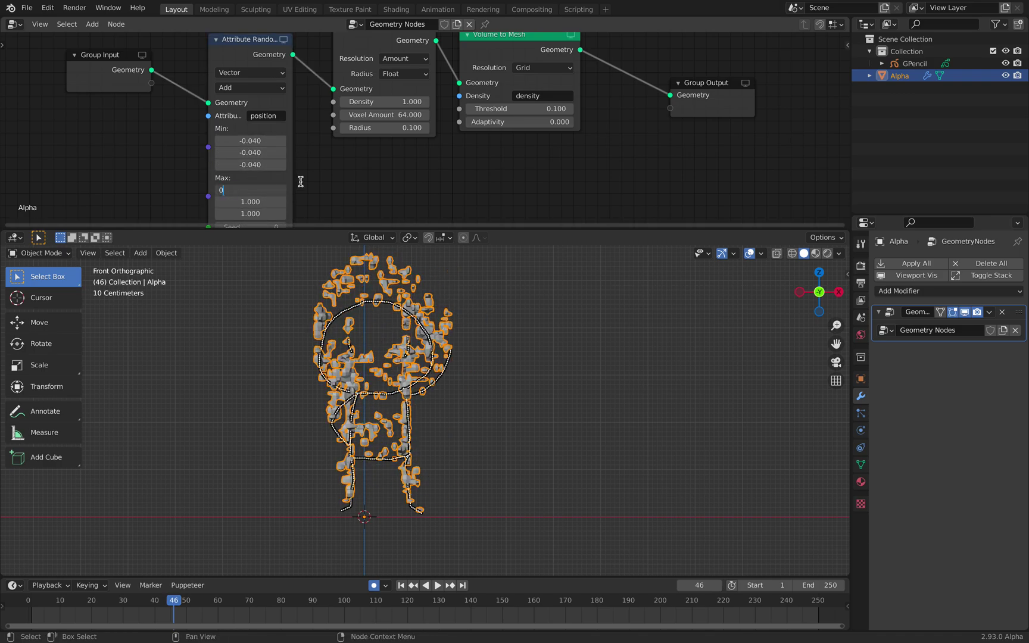
key("Return")
middle_click_drag(276, 191, 289, 153)
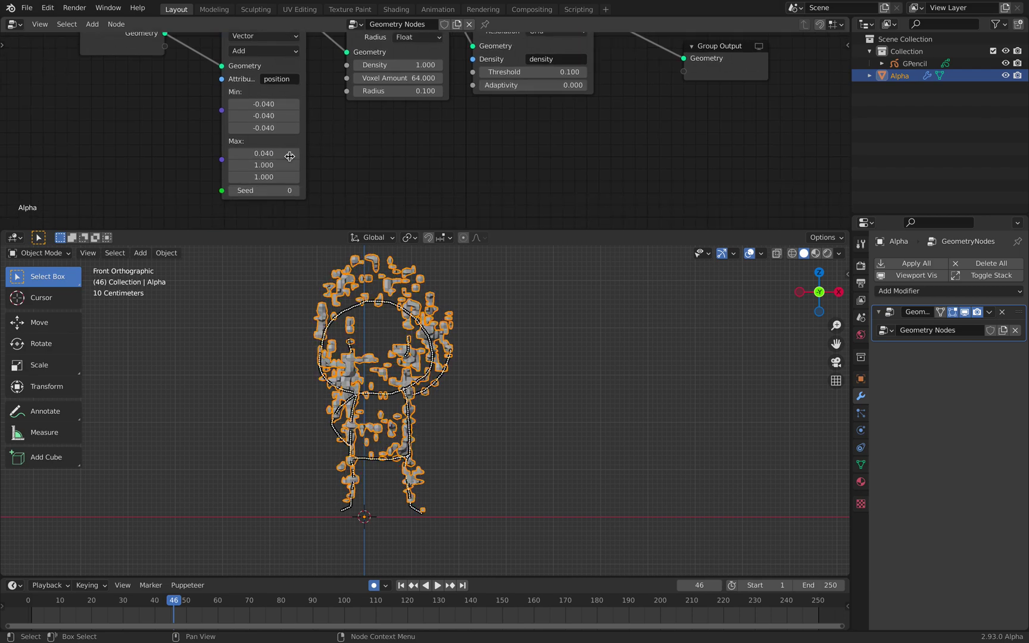
left_click_drag(289, 154, 293, 177)
type("-0.04")
key("Return")
scroll(343, 153, "down", 1)
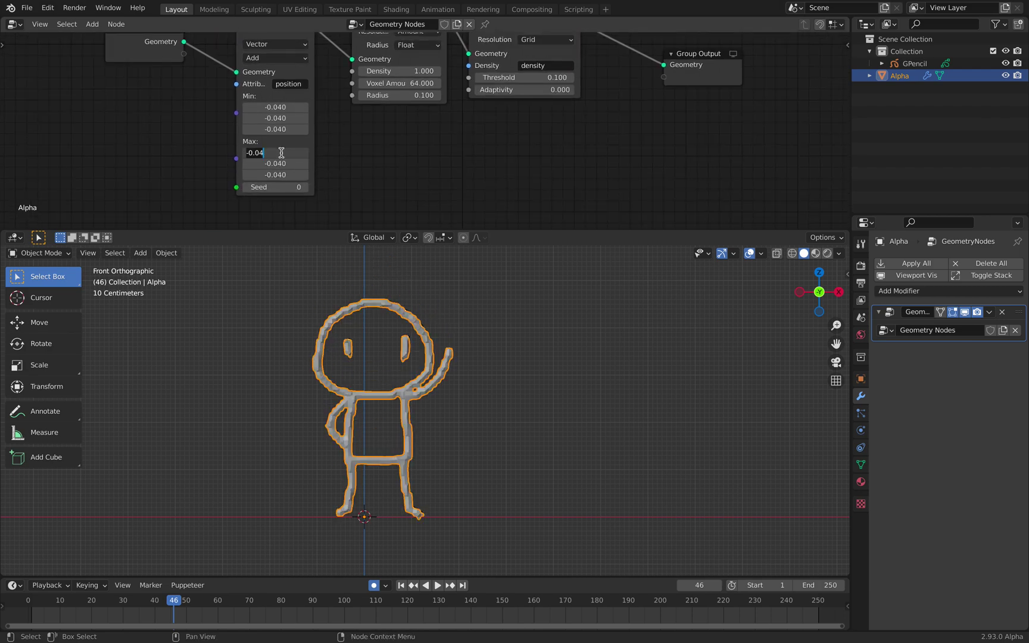
key("Return")
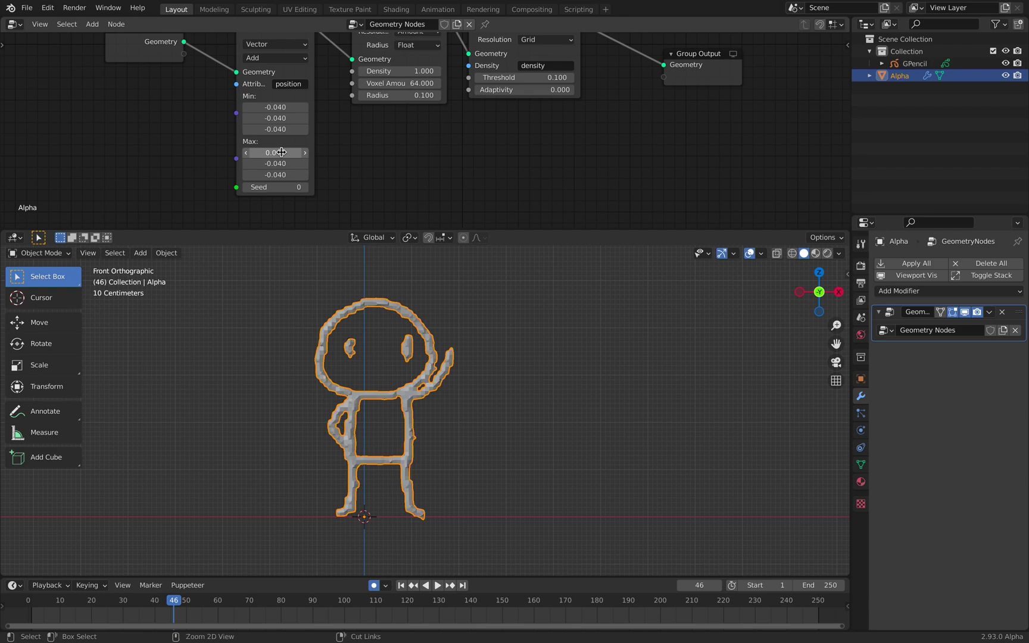
key("ctrl+c")
key("ctrl+v")
key("ctrl+v")
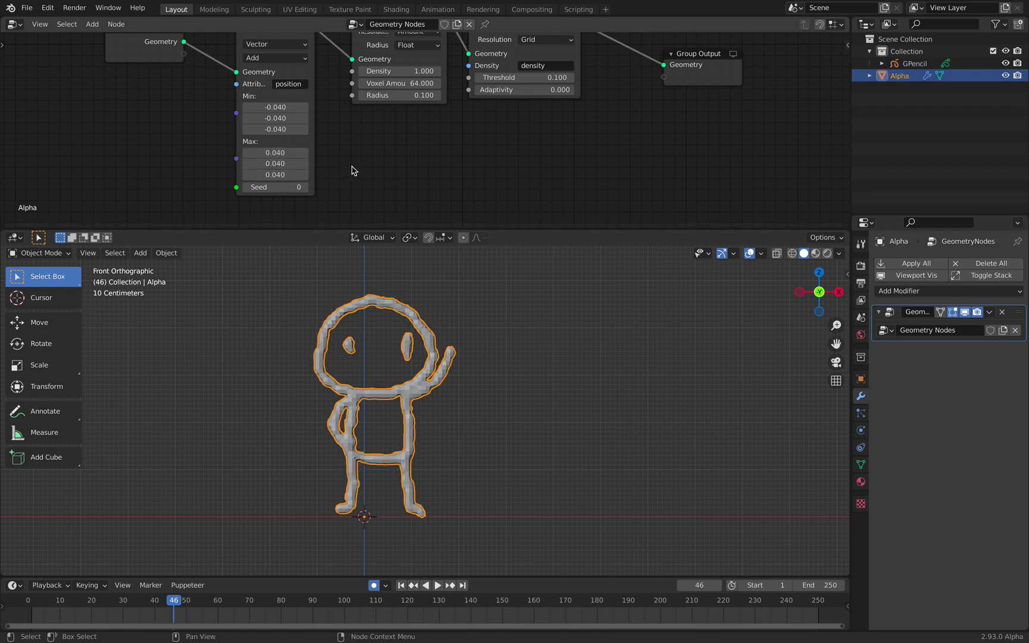
left_click_drag(275, 187, 321, 187)
middle_click_drag(156, 151, 204, 149)
scroll(204, 150, "down", 1)
key("shift+a")
left_click(203, 147)
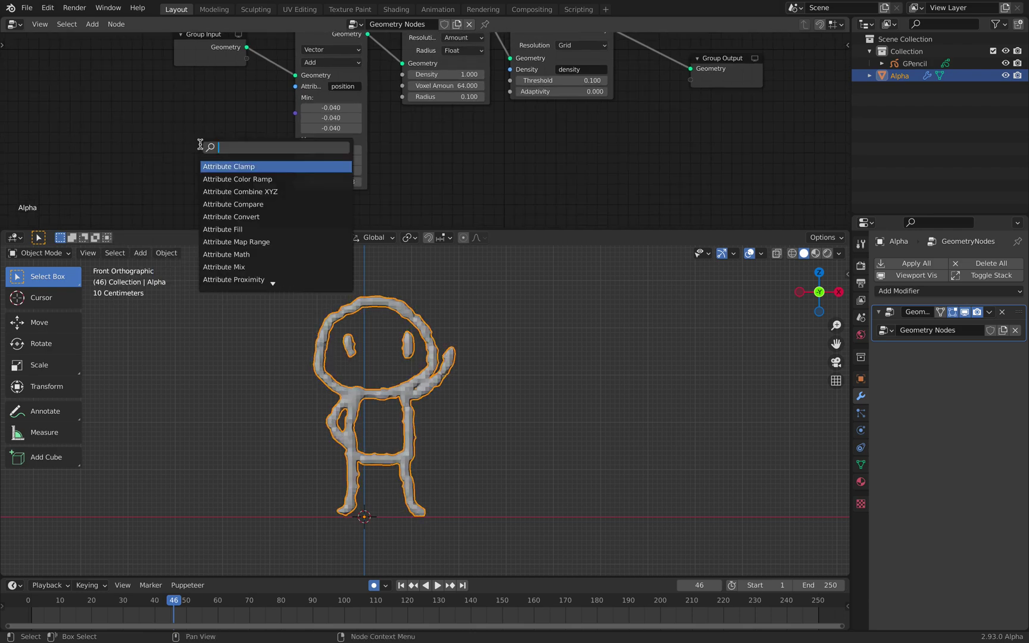
type("fra")
left_click(218, 165)
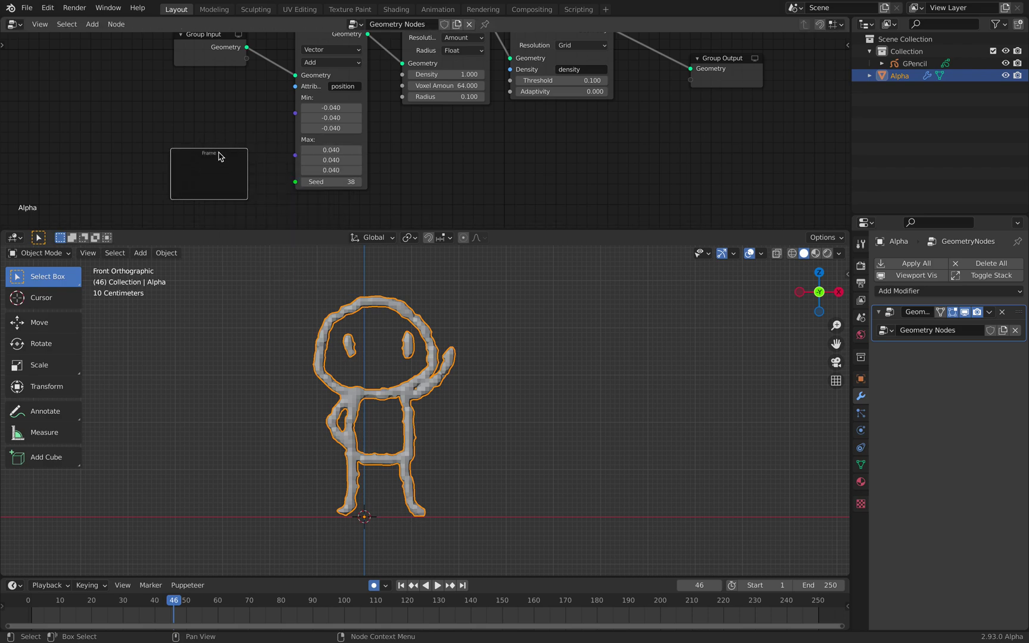
- Add a Value node with a driven value and connect it to the Seed of Attribute Randomize
key("shift+a")
left_click(188, 151)
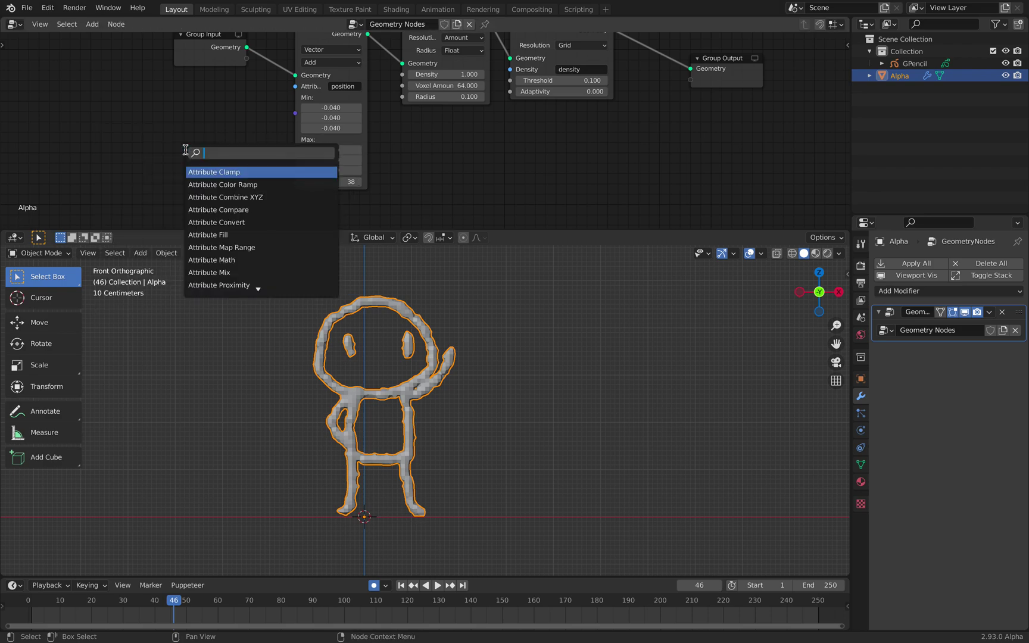
type("v")
key("Return")
left_click(186, 153)
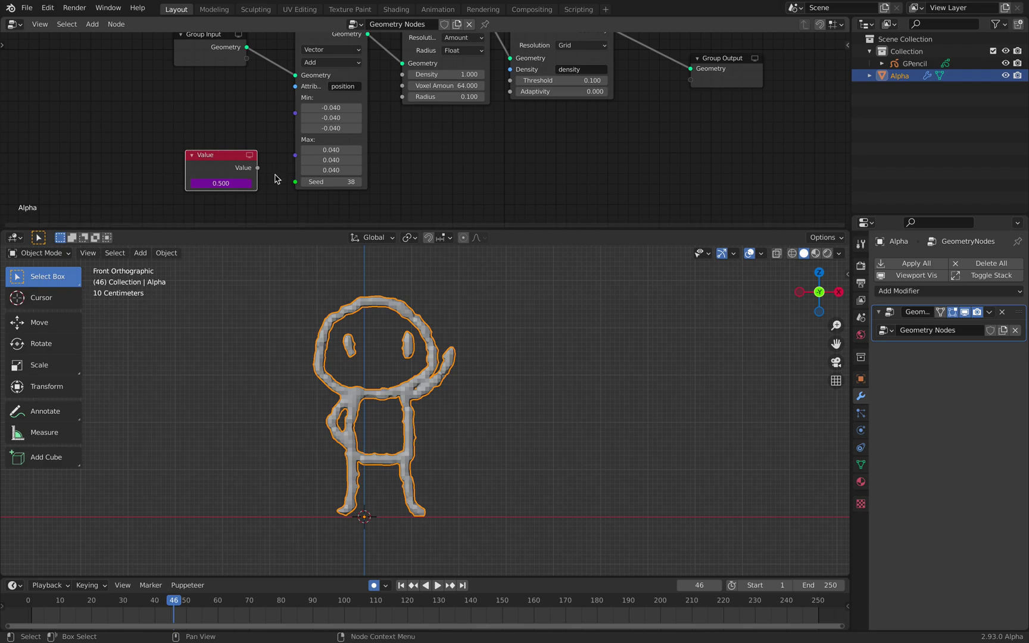
left_click_drag(286, 181, 295, 182)
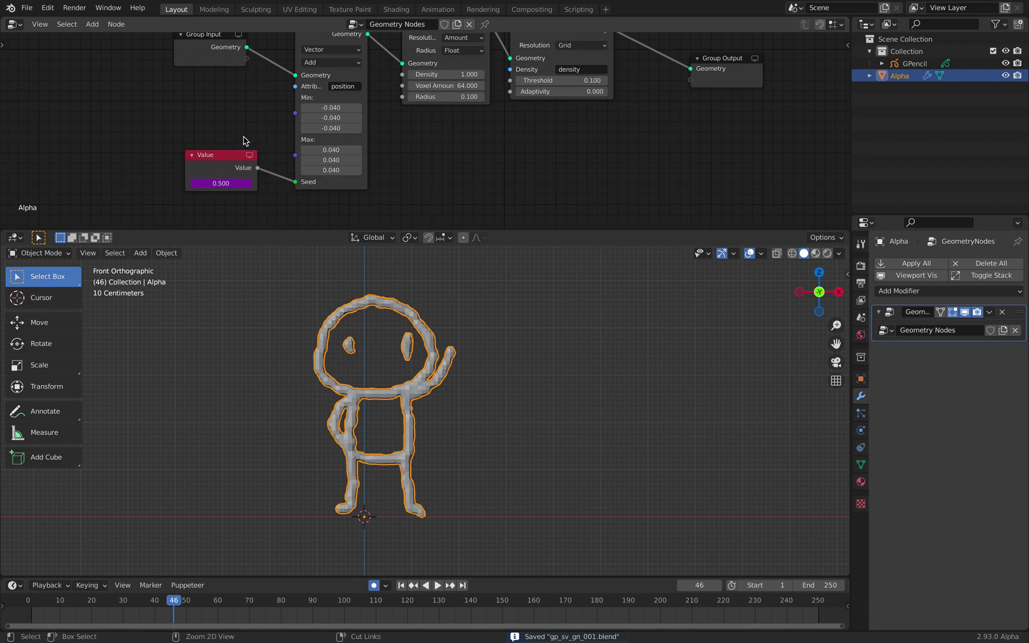
- Play the animation to check how the Value node drives the randomization, moving the node away from Attribute Randomize
key("space")
key("space")
left_click_drag(228, 160, 196, 167)
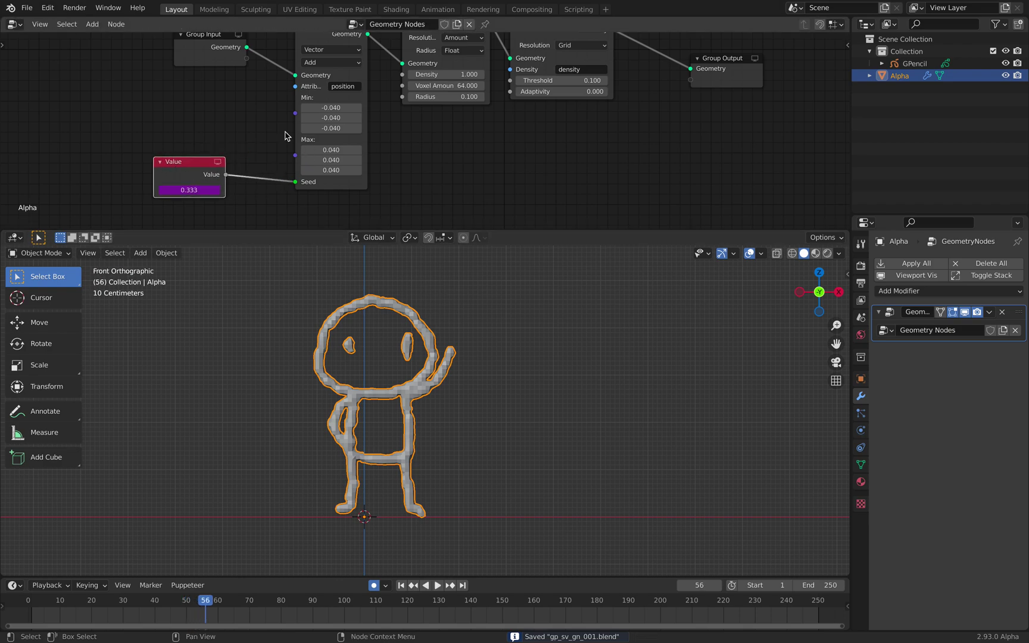
key("space")
- Replace the connected Value node with a driver directly on Attribute Randomize's Seed, delete the Value node and save the file
right_click_drag(251, 168, 243, 193, "ctrl")
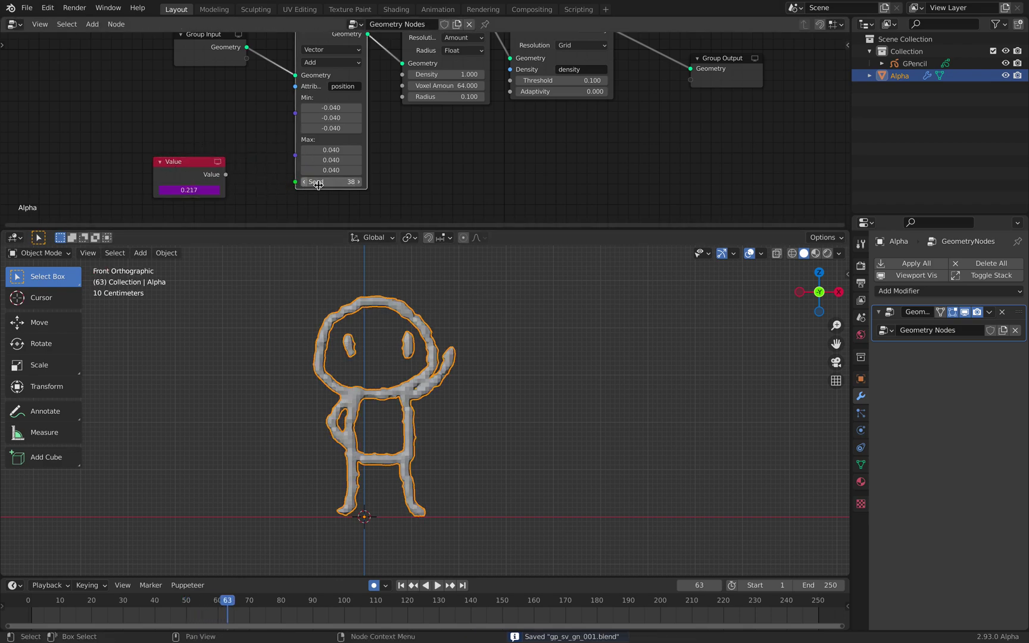
key("space")
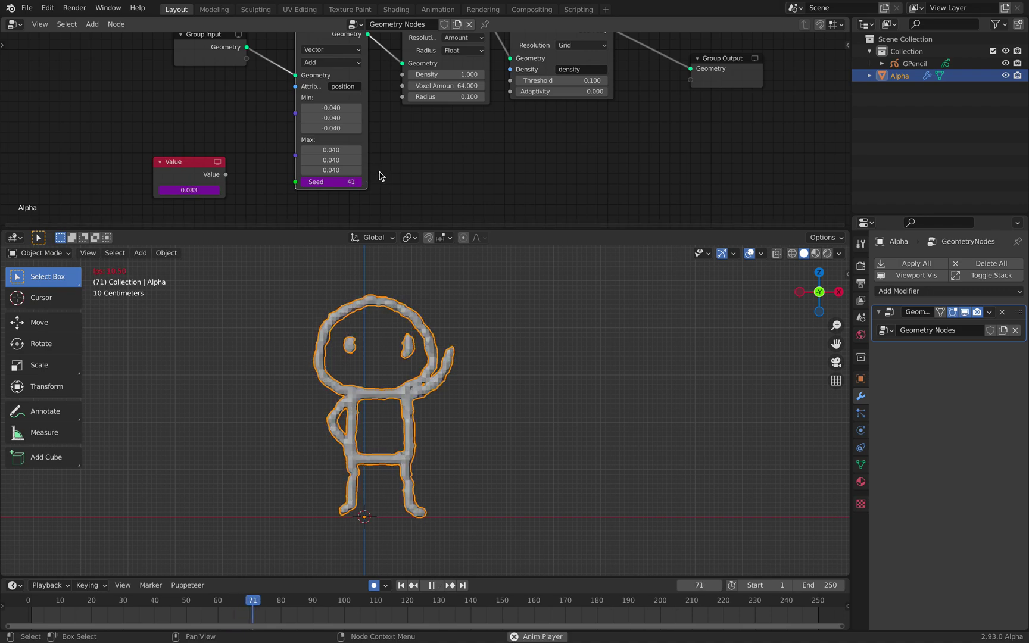
key("space")
left_click(201, 171)
key("x")
key("Home")
key("ctrl+s")
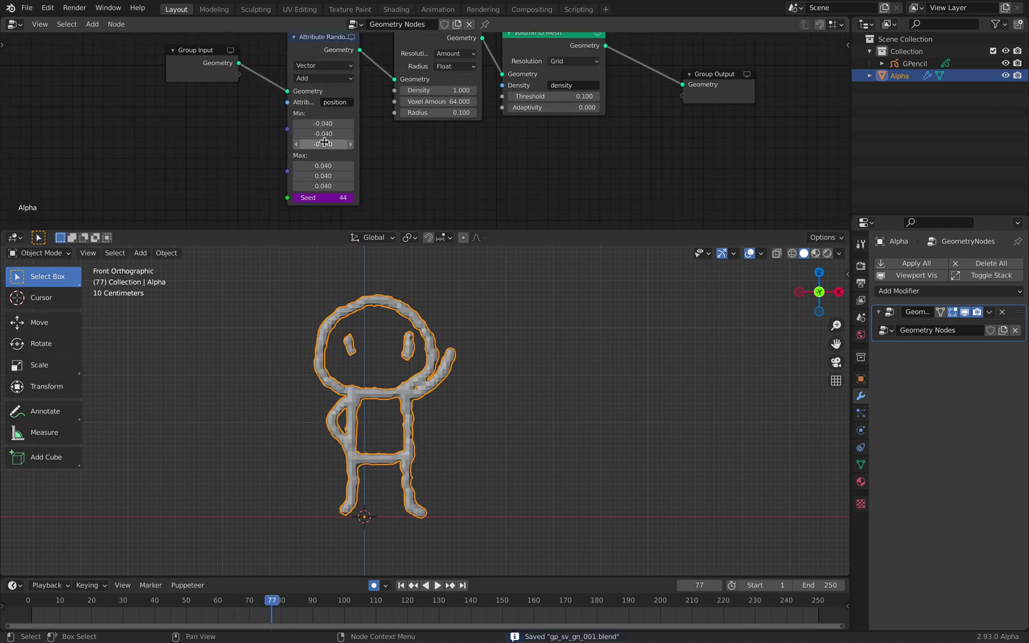
- Play the animation, including from the first frame, to check the jitter of the randomized character mesh
key("space")
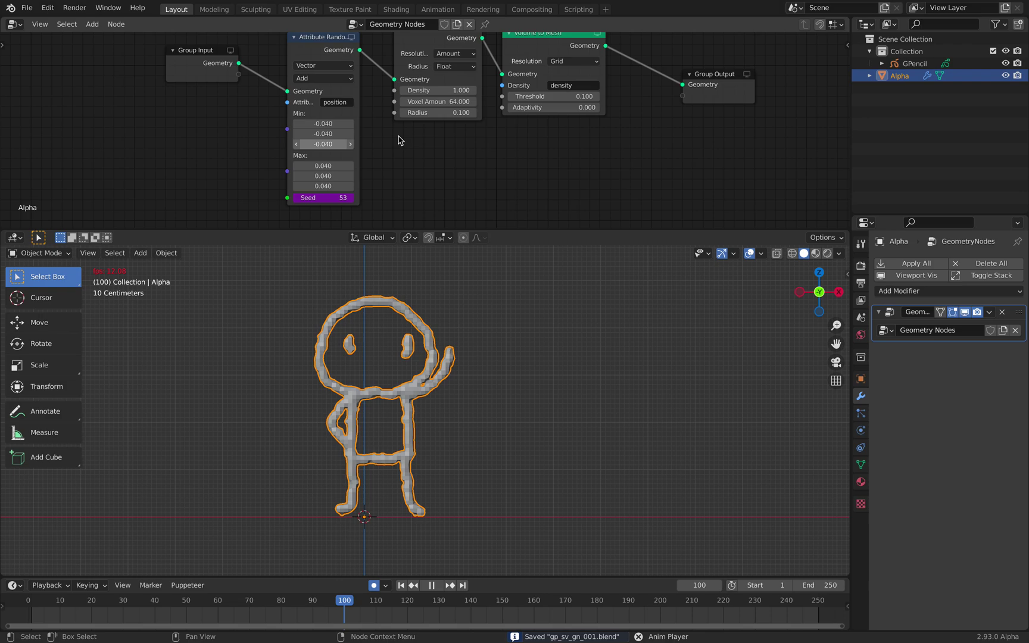
key("space")
left_click_drag(46, 598, 31, 595)
key("space")
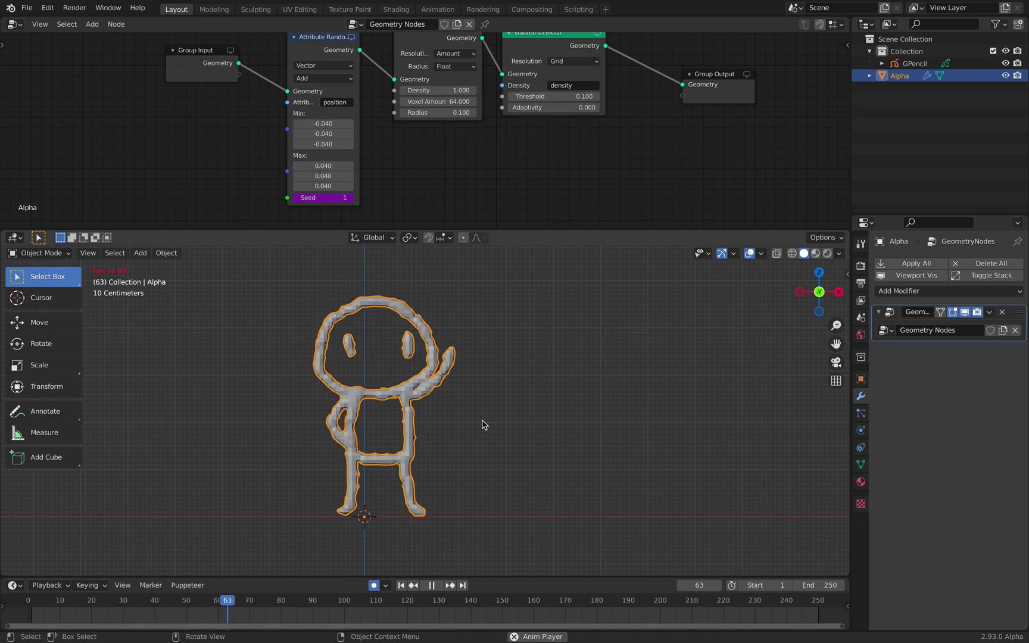
key("space")
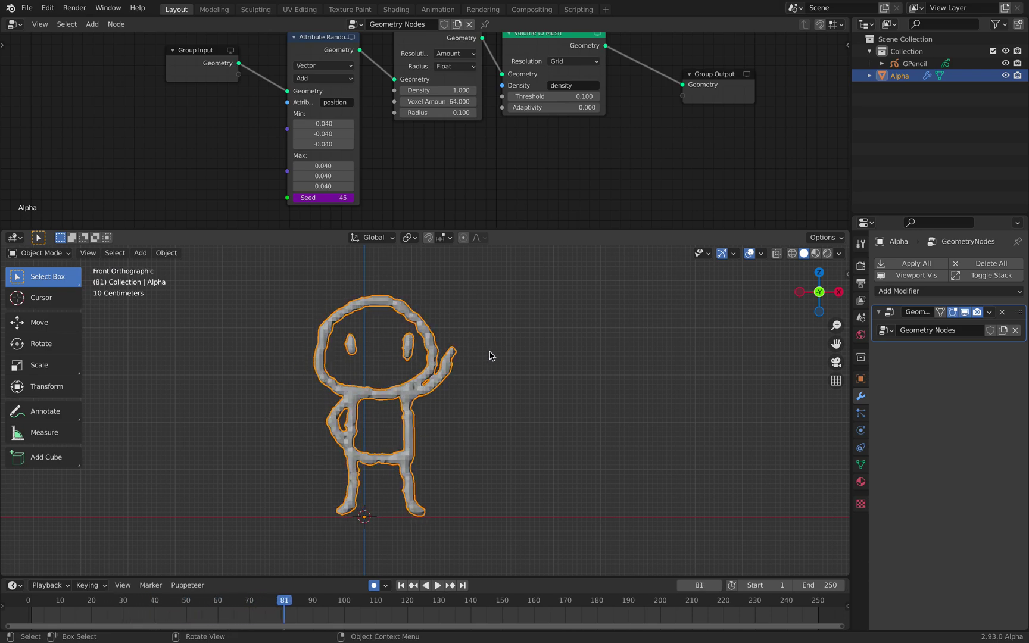
- Save the file and move the Points to Volume, Volume to Mesh and Group Output nodes closer together
key("KP_Decimal")
key("ctrl+s")
scroll(480, 159, "up", 1)
middle_click_drag(480, 158, 452, 201)
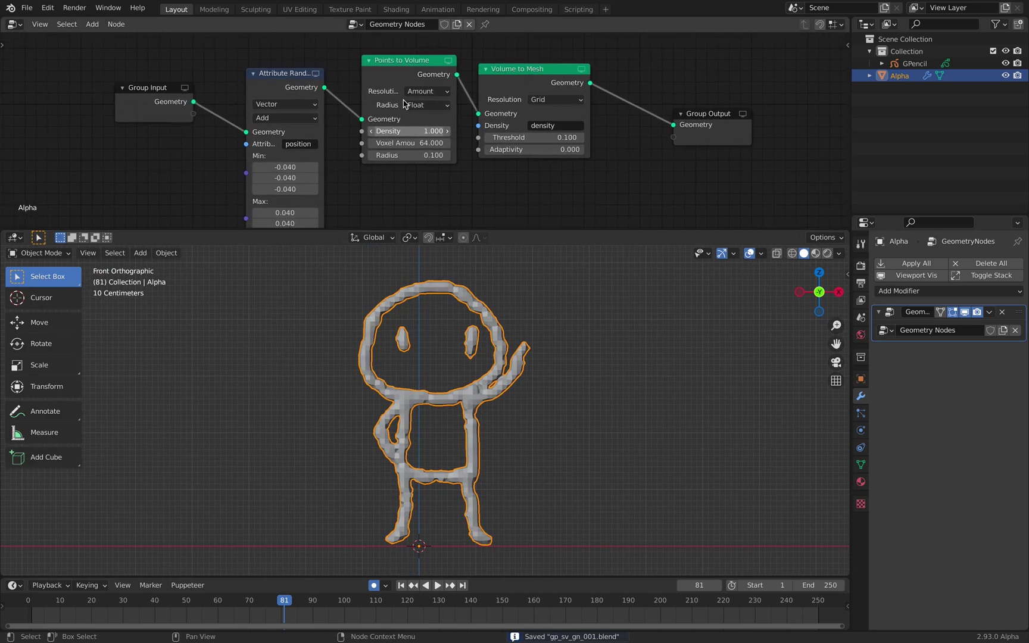
left_click_drag(401, 65, 375, 82)
left_click_drag(510, 76, 500, 81)
left_click_drag(708, 118, 679, 118)
- Try a Voxel Amount of 32 in the Points to Volume node and restore it to 64
scroll(468, 115, "up", 3)
scroll(533, 161, "up", 1)
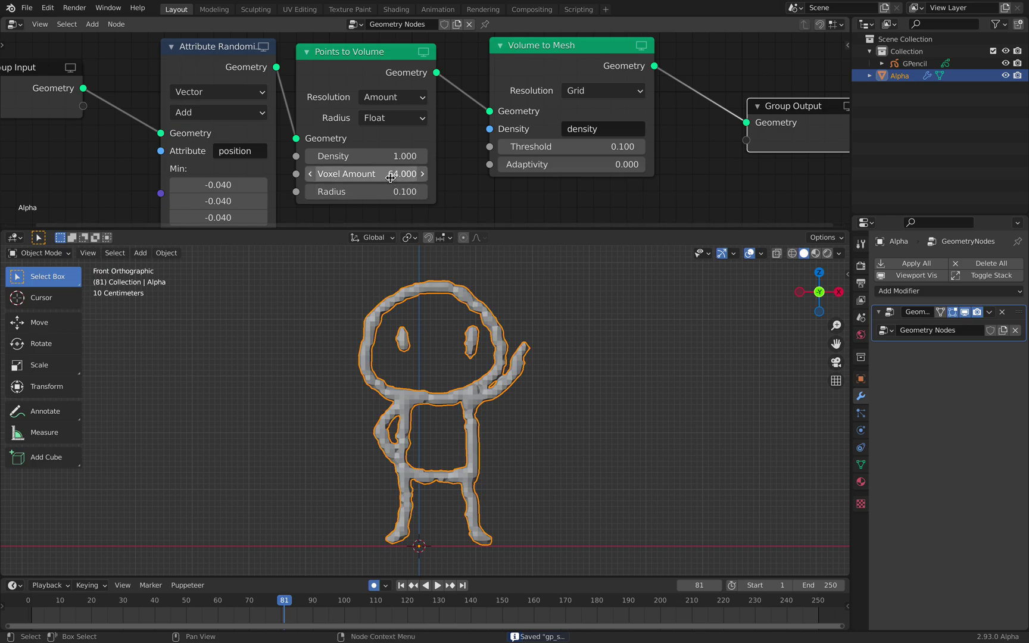
left_click(391, 174)
type("32")
key("Return")
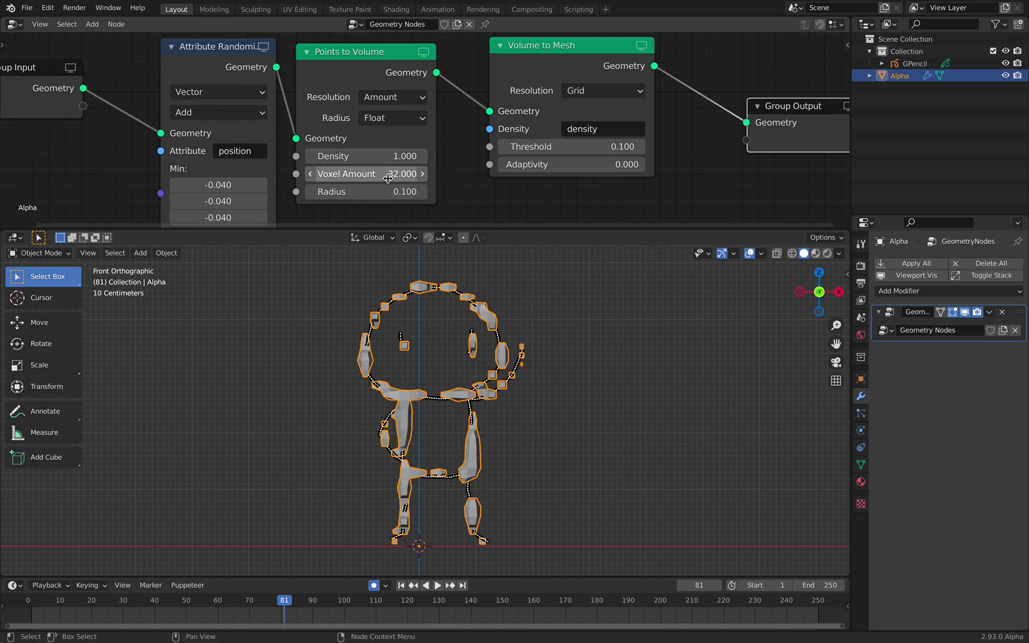
left_click(405, 179)
type("64")
key("Return")
- Set the Points to Volume node's radius to 0.14, inspect the thickened mesh and save the file
middle_click_drag(461, 172, 470, 149)
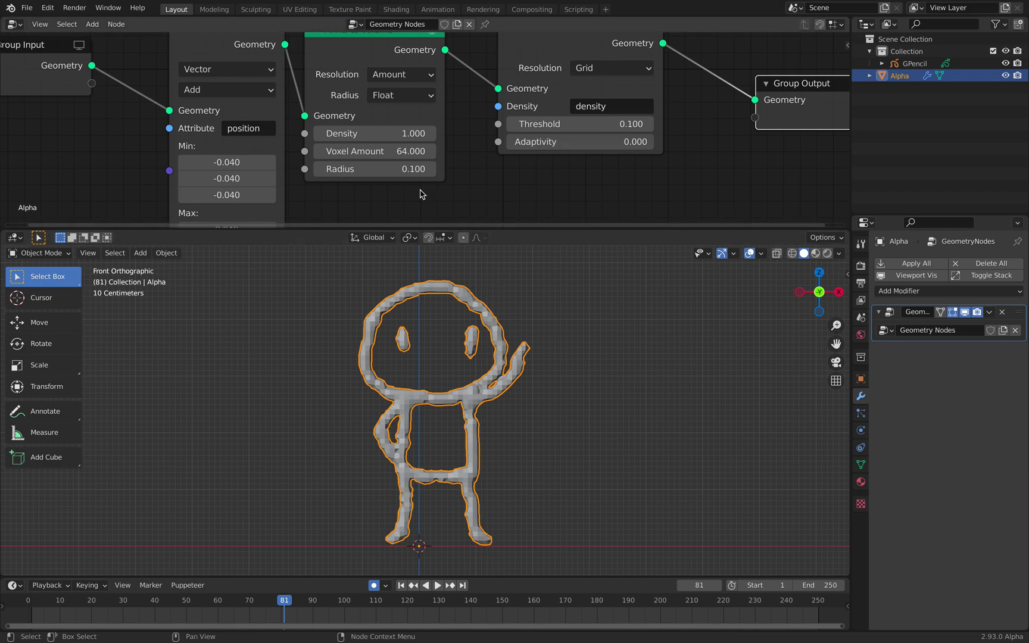
left_click_drag(381, 169, 408, 169)
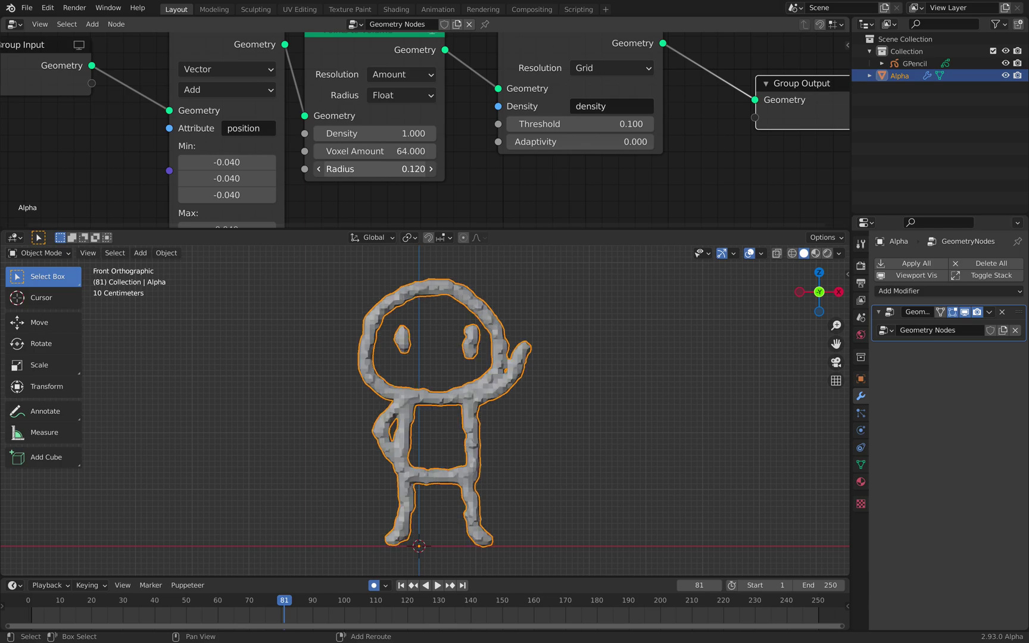
scroll(543, 386, "up", 2)
scroll(558, 306, "up", 1)
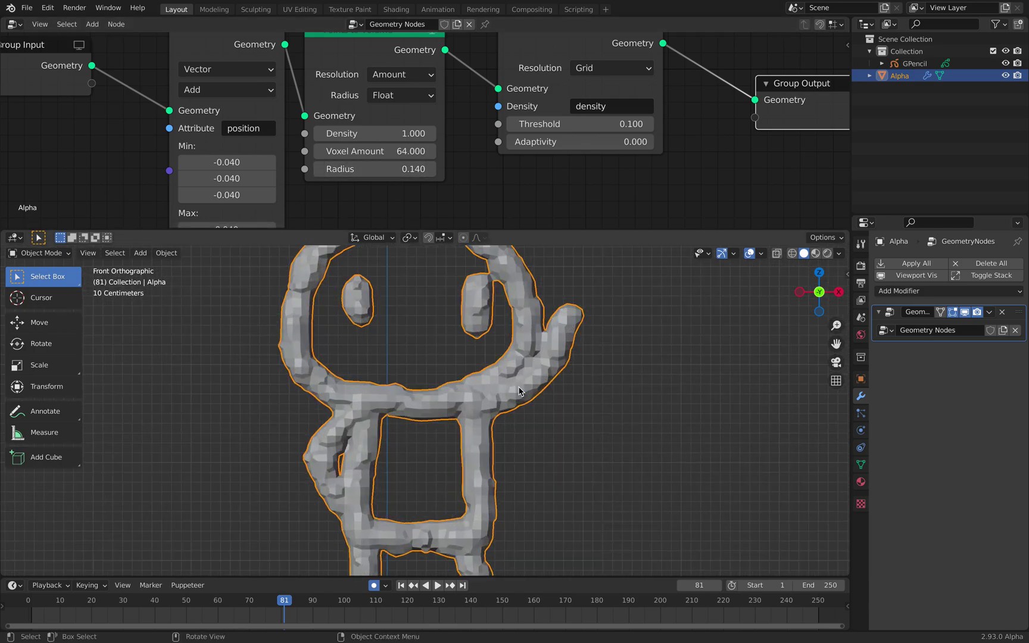
scroll(486, 393, "down", 2)
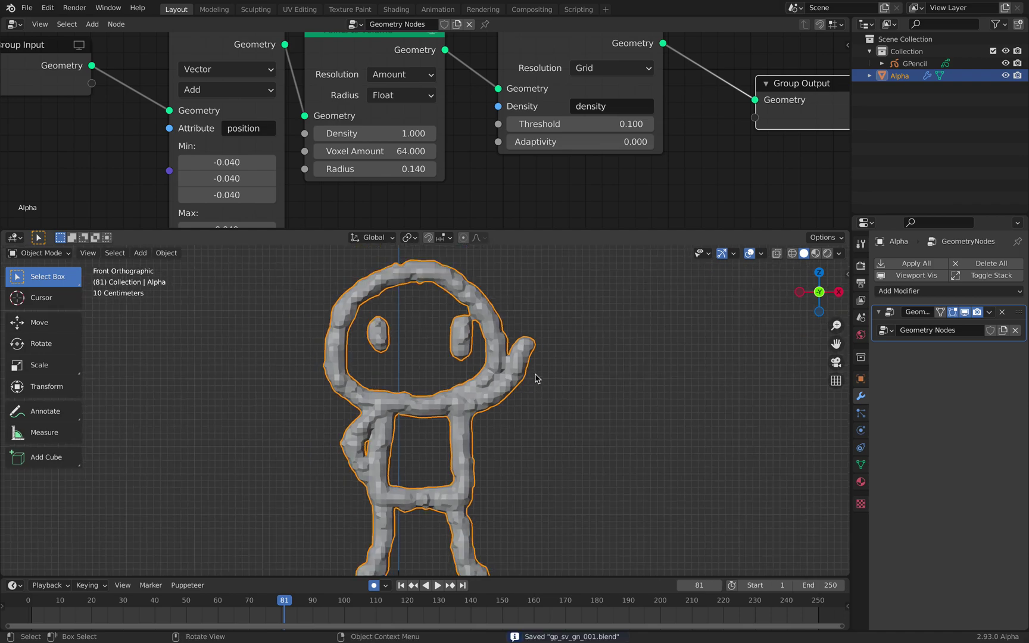
scroll(475, 373, "down", 2)
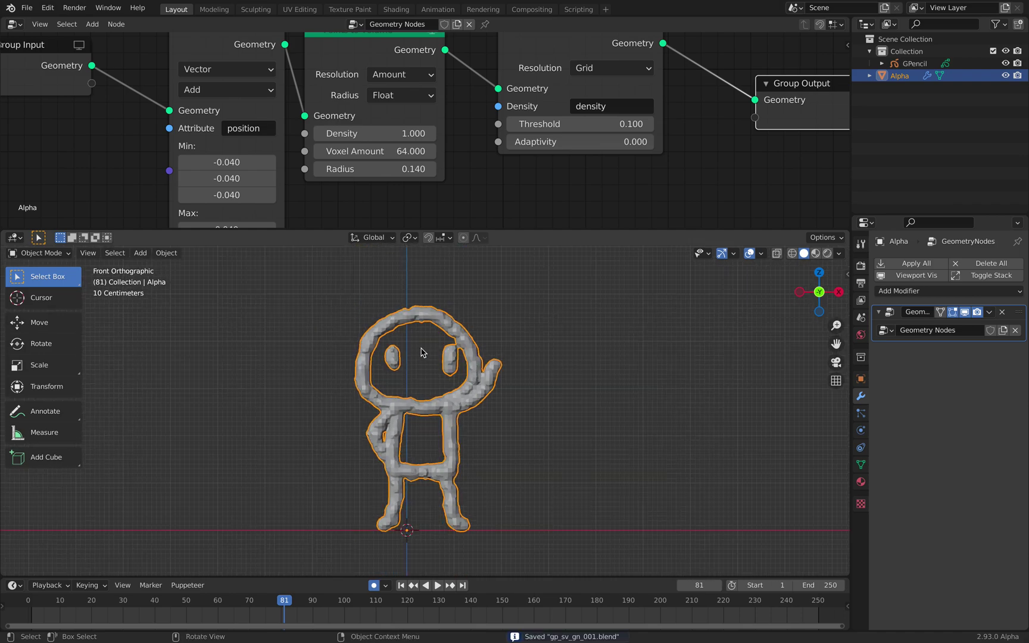
- Play the animation to check the thickened mesh and deselect the character to view it without its outline
key("space")
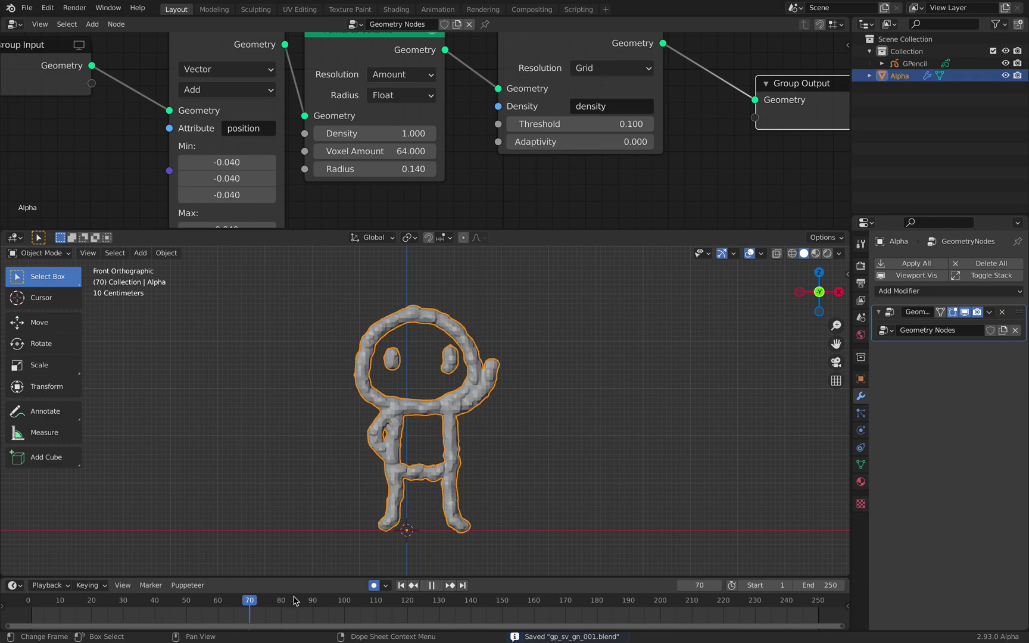
key("Escape")
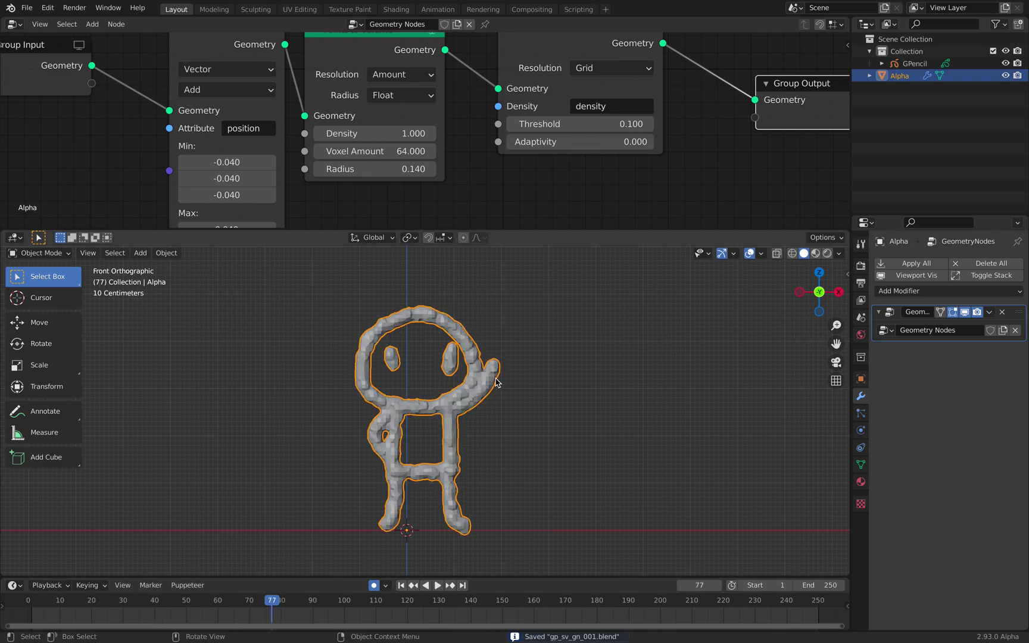
left_click(558, 361)
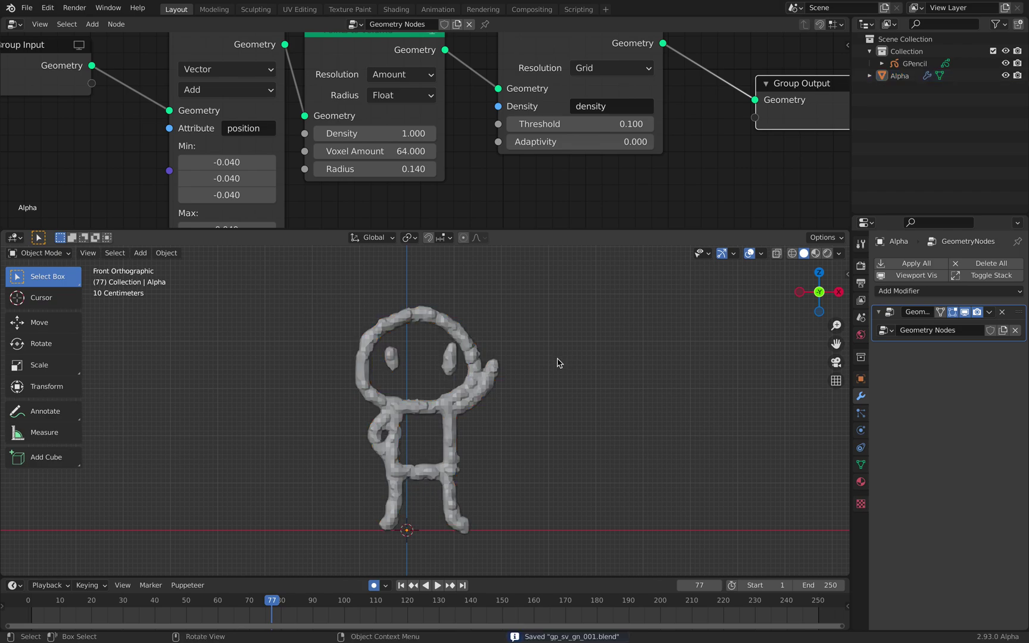
scroll(558, 362, "up", 1)
scroll(792, 156, "down", 1)
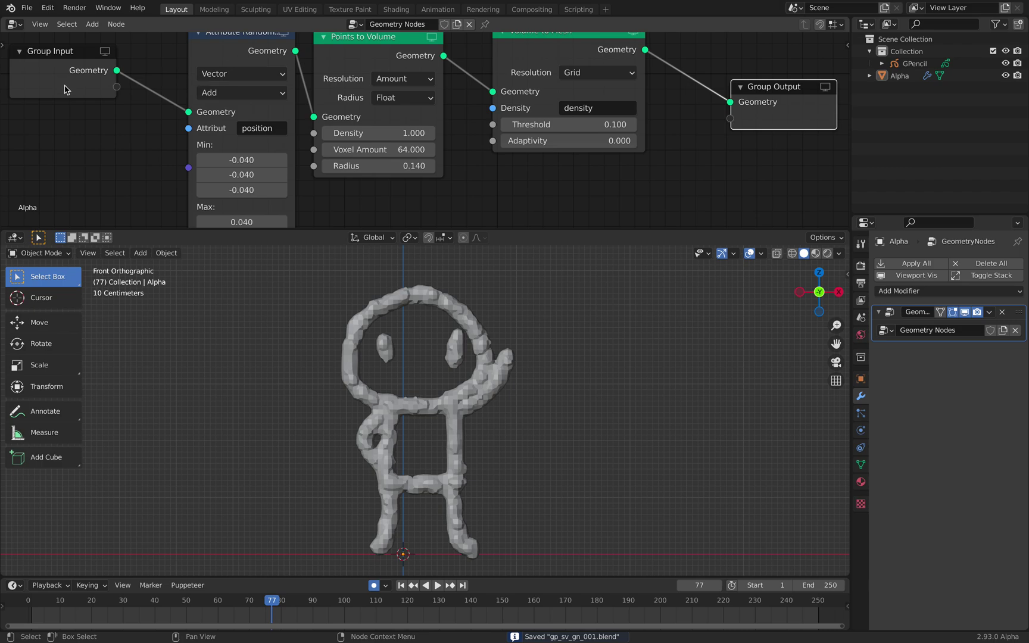
- Switch the node editor to Sverchok nodes and show the existing NodeTree
scroll(66, 89, "down", 1)
left_click(13, 24)
left_click(59, 113)
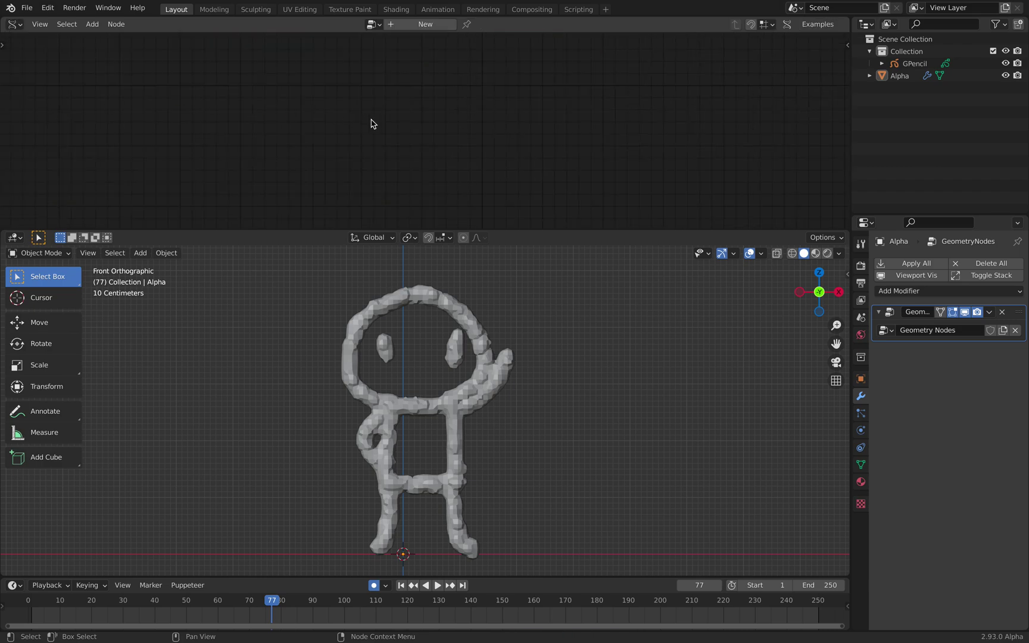
left_click(374, 30)
left_click(375, 39)
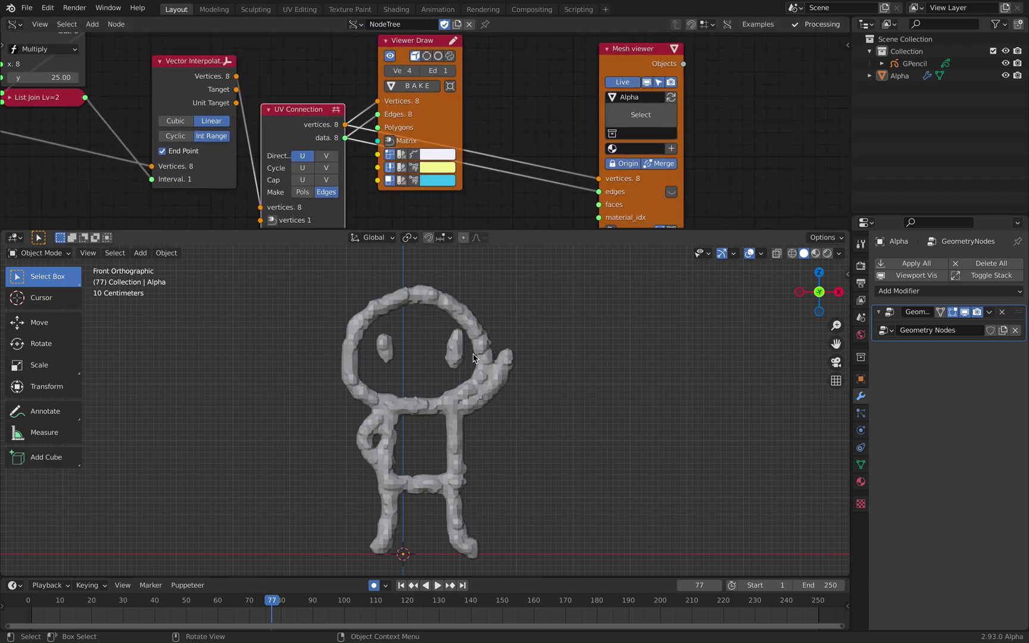
- Turn off Merge in the Mesh viewer node and play the animation briefly to check the separate stroke meshes
middle_click_drag(493, 139, 470, 105)
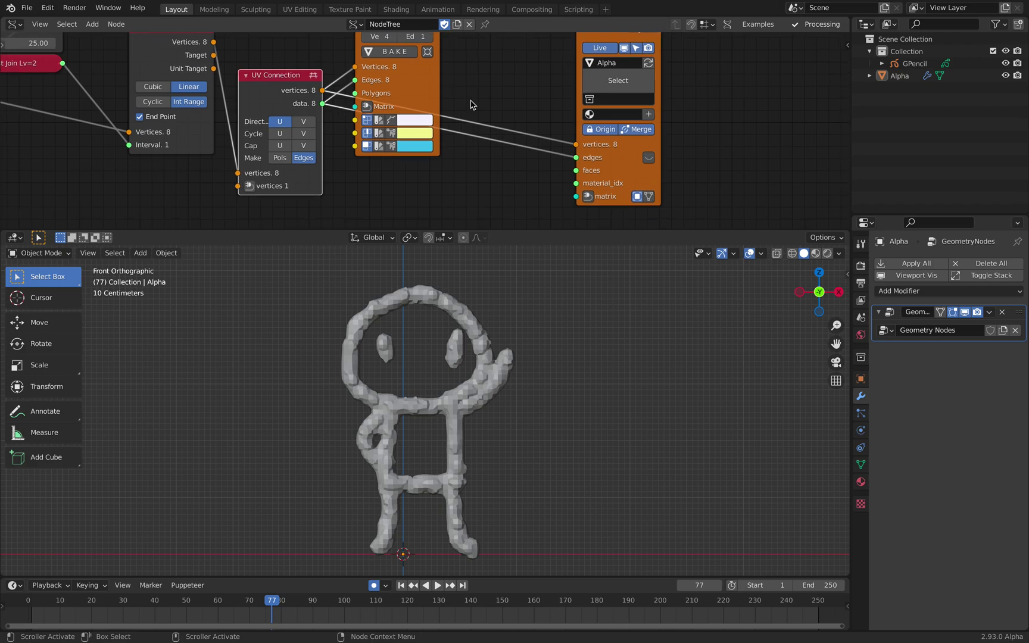
left_click(637, 129)
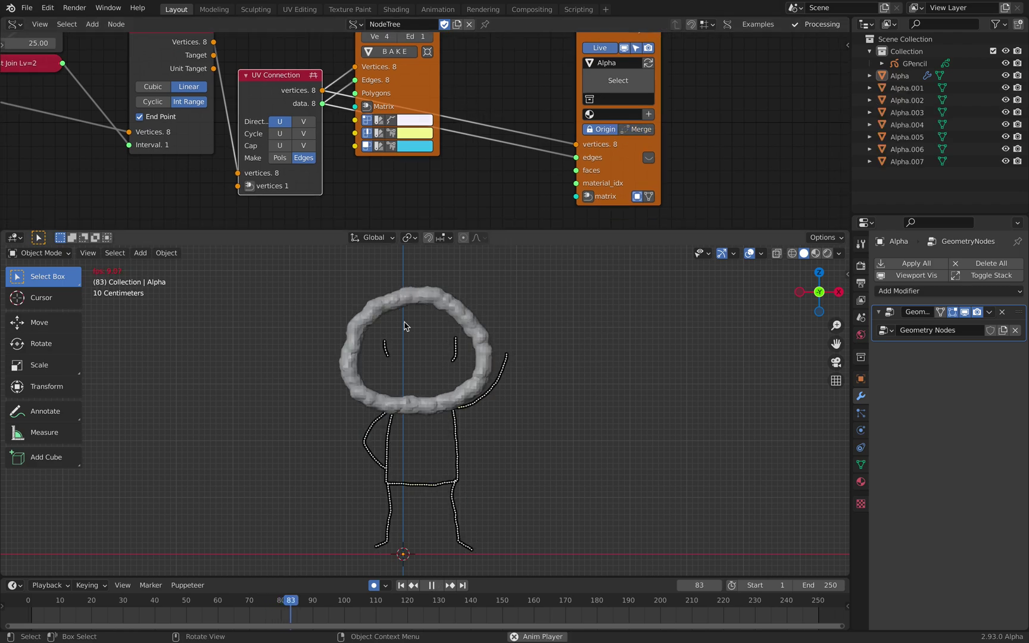
key("space")
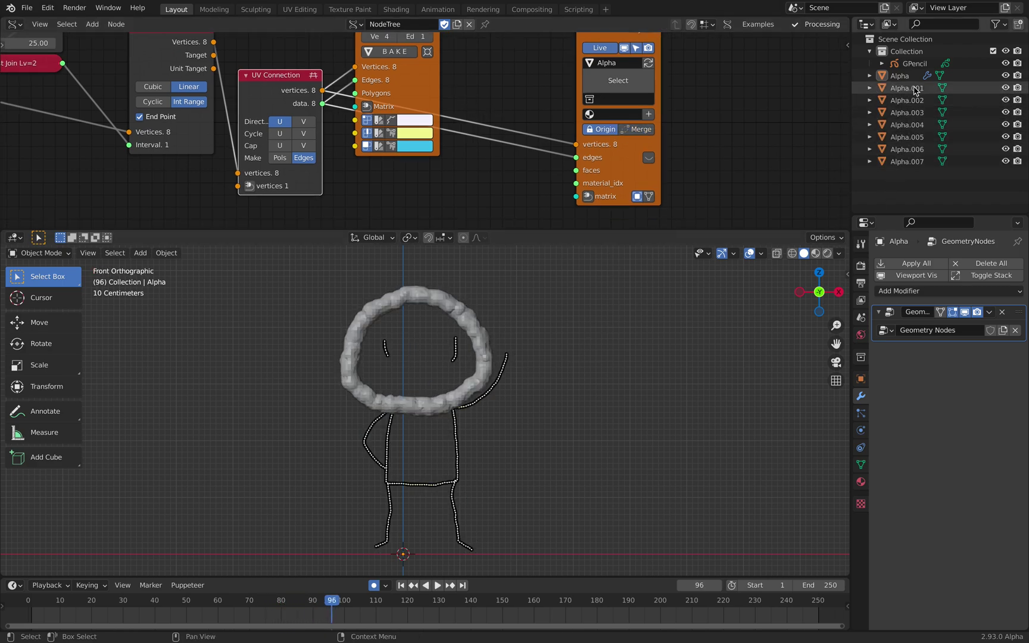
- Select all the stroke meshes from Alpha to Alpha.007, with Alpha as the active object
left_click(917, 89)
left_click(905, 76)
left_click(909, 161, "shift")
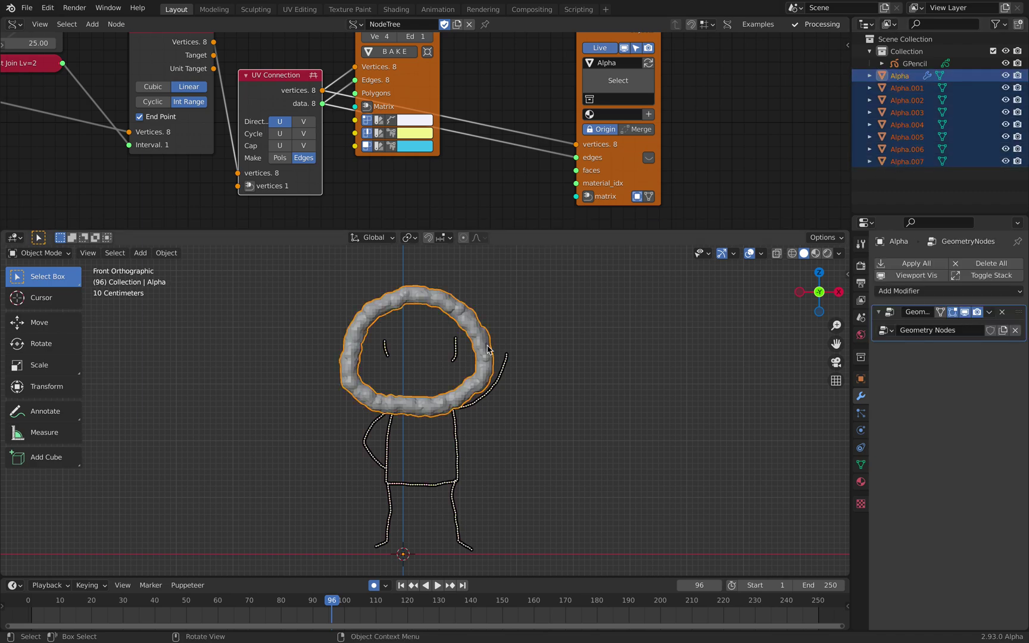
- Try to copy modifiers to the selected meshes with GPencil as the active object, and undo the transfer
left_click(464, 313, "shift")
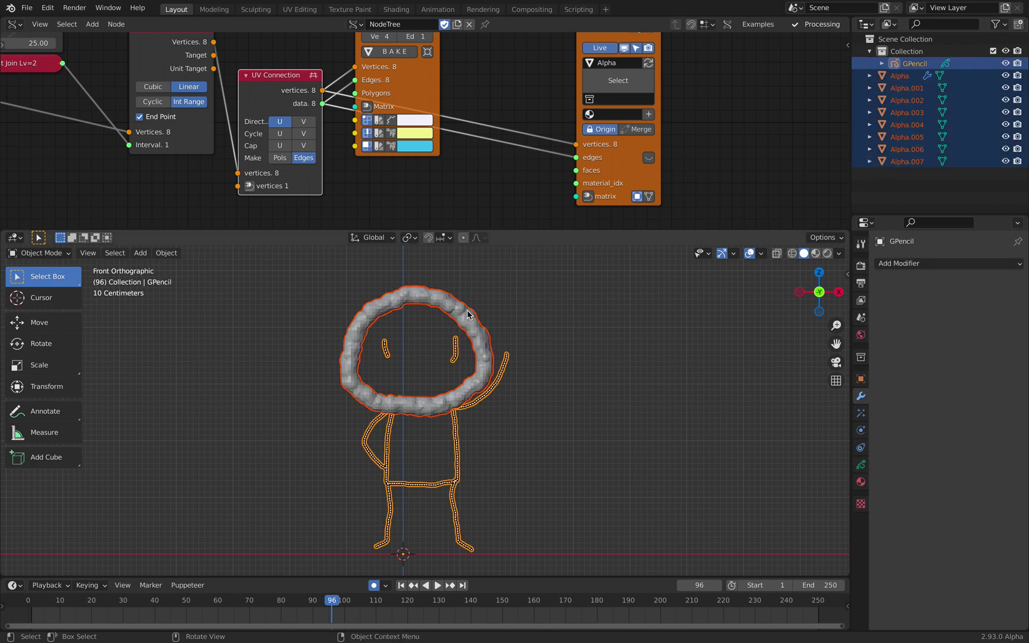
key("ctrl+l")
left_click(447, 416)
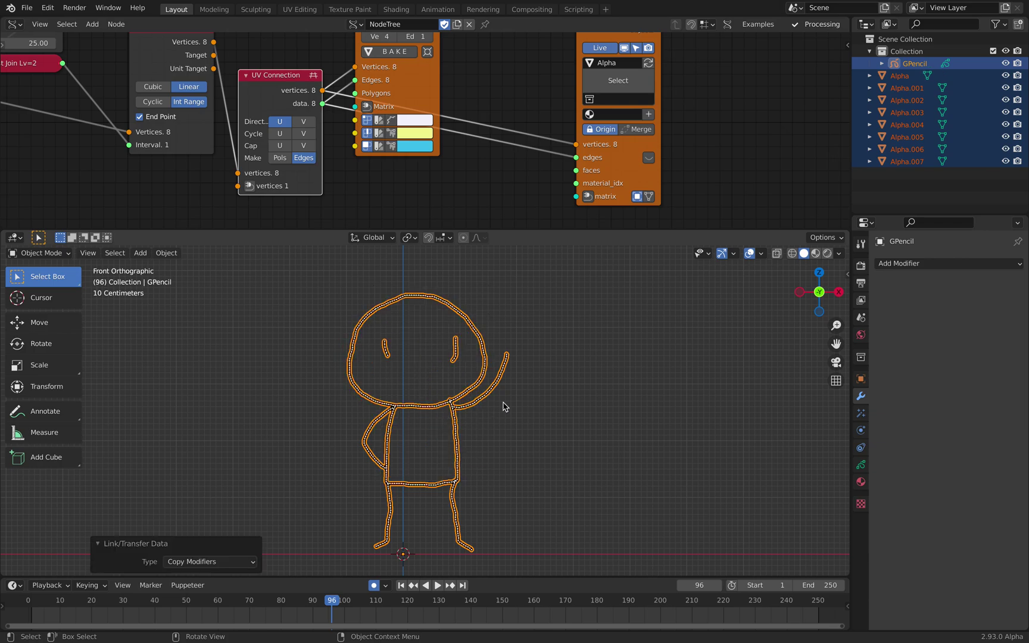
key("ctrl+z")
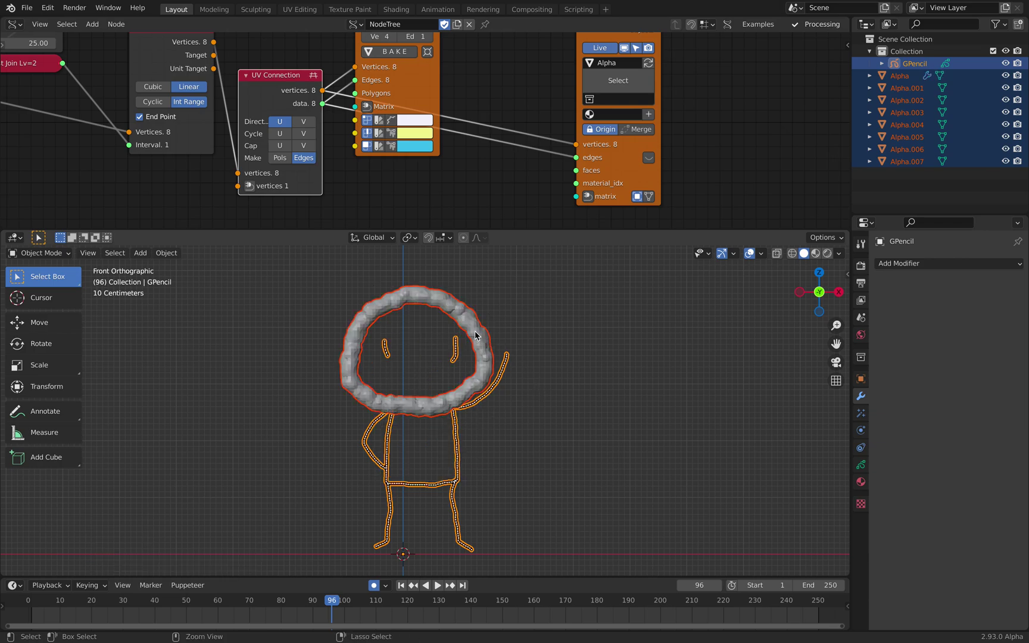
- Make Alpha the active object, copy its Geometry Nodes modifier to the other selected meshes and clear the selection
left_click(476, 332, "shift")
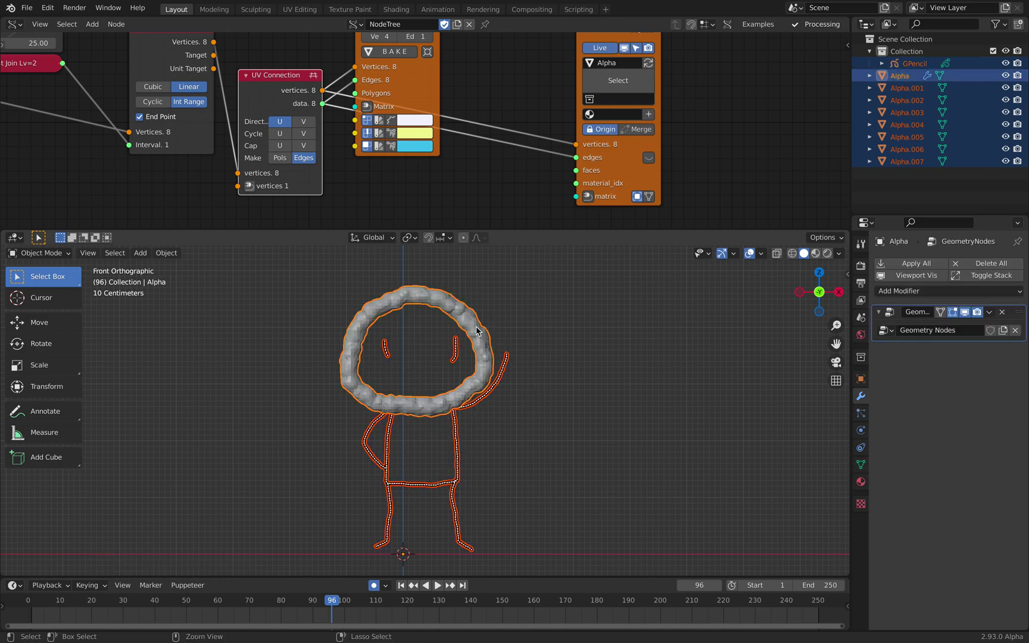
key("ctrl+l")
left_click(475, 331)
left_click(547, 337)
- Play the animation and look closely at the thickened separate stroke meshes
key("space")
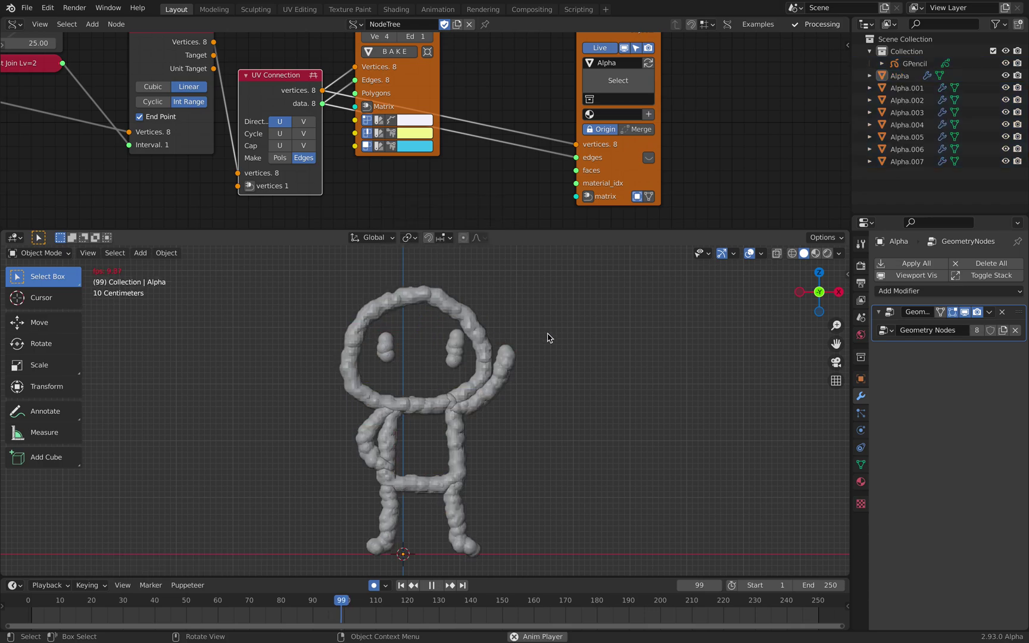
scroll(514, 386, "up", 2)
key("space")
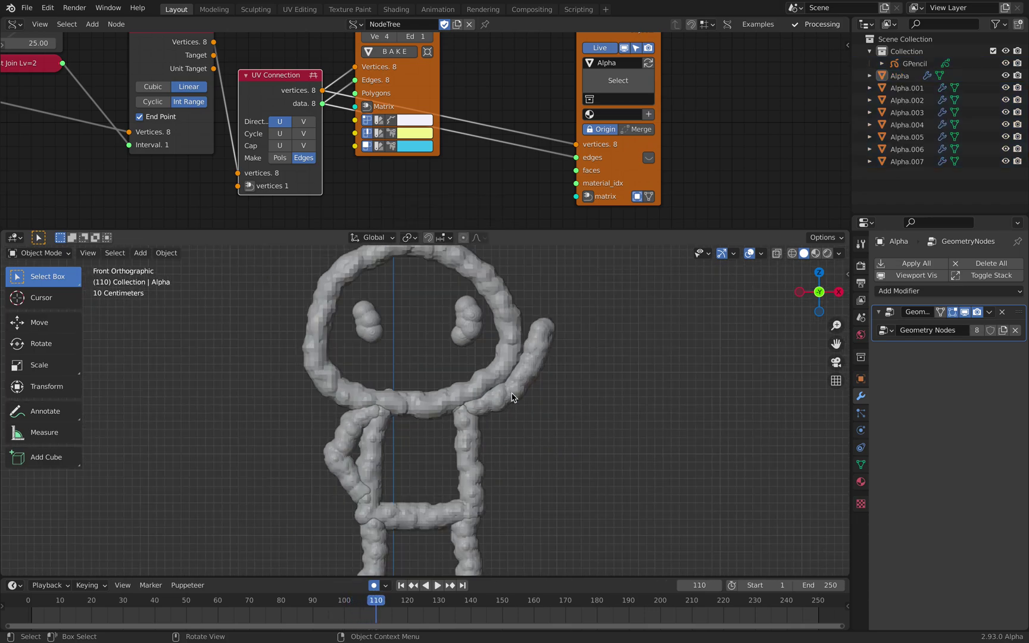
- Set the viewport shading color to Random and play the animation to tell the individual stroke objects apart
left_click(840, 254)
left_click(820, 421)
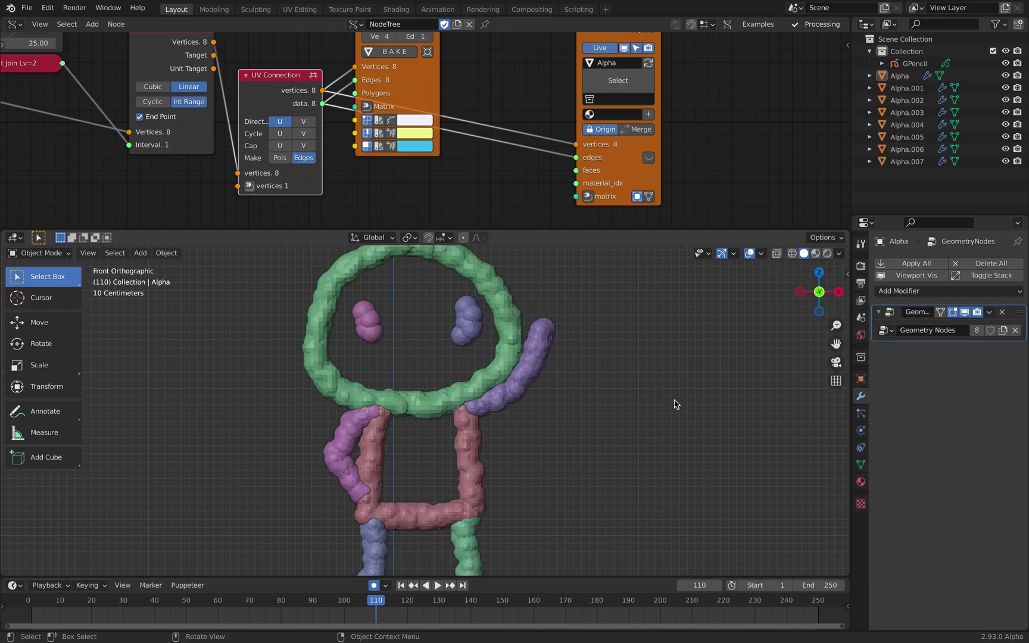
scroll(629, 381, "down", 4)
key("space")
scroll(507, 390, "up", 4)
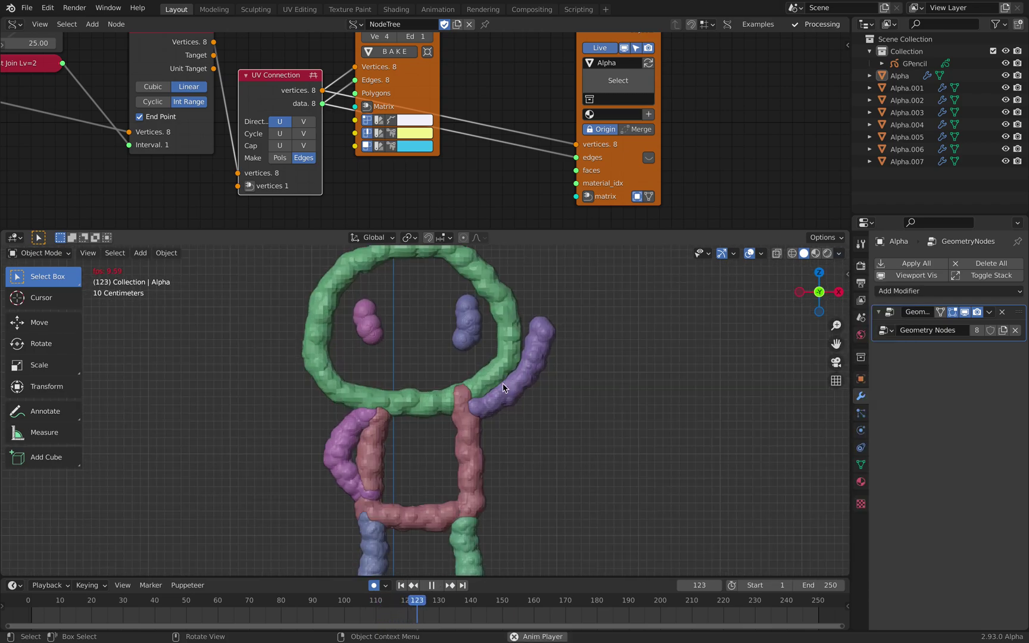
scroll(523, 402, "down", 3)
key("space")
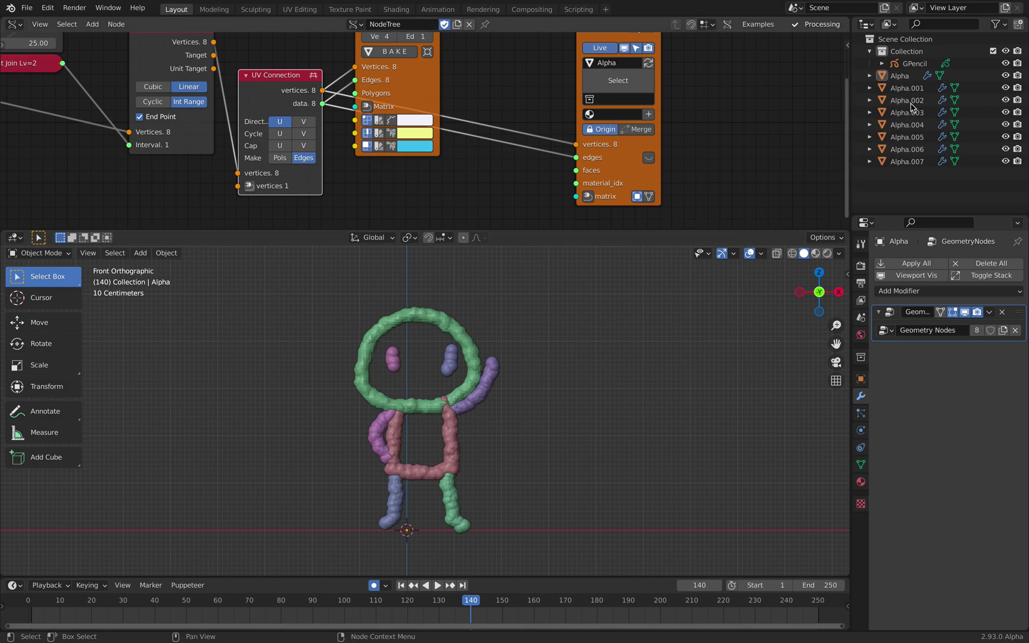
- Enable Fill on the GPencil object's Material.001 and scrub the timeline to frame 150 to inspect it
left_click(914, 63)
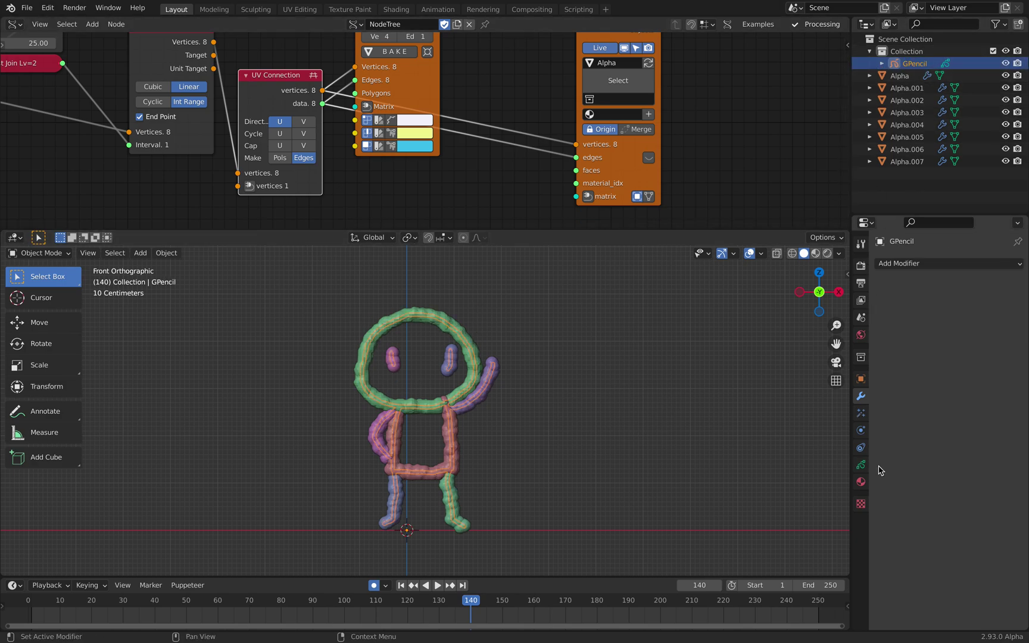
left_click(860, 481)
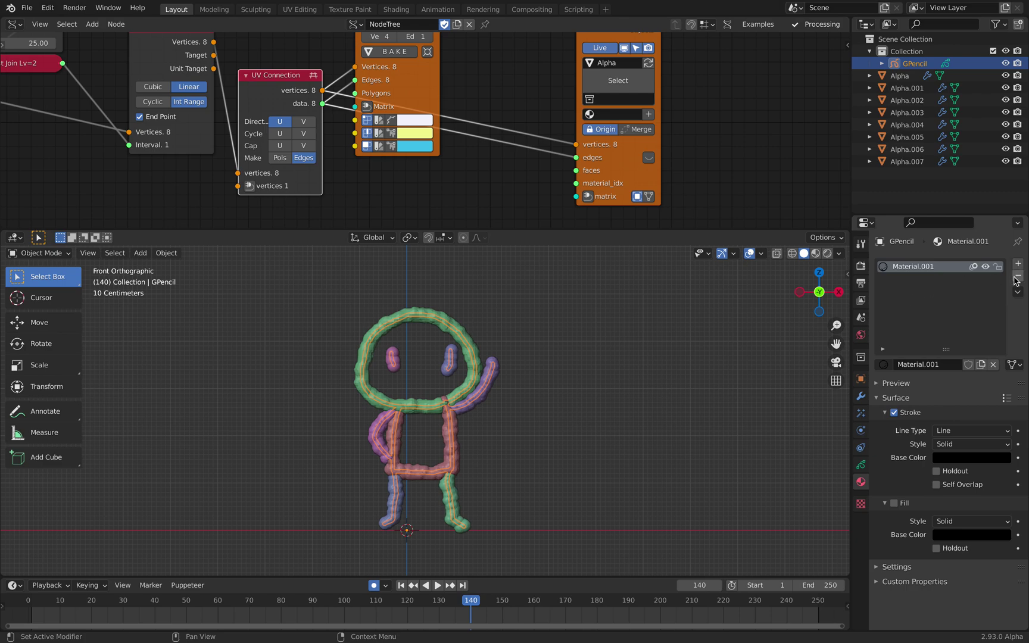
left_click(894, 504)
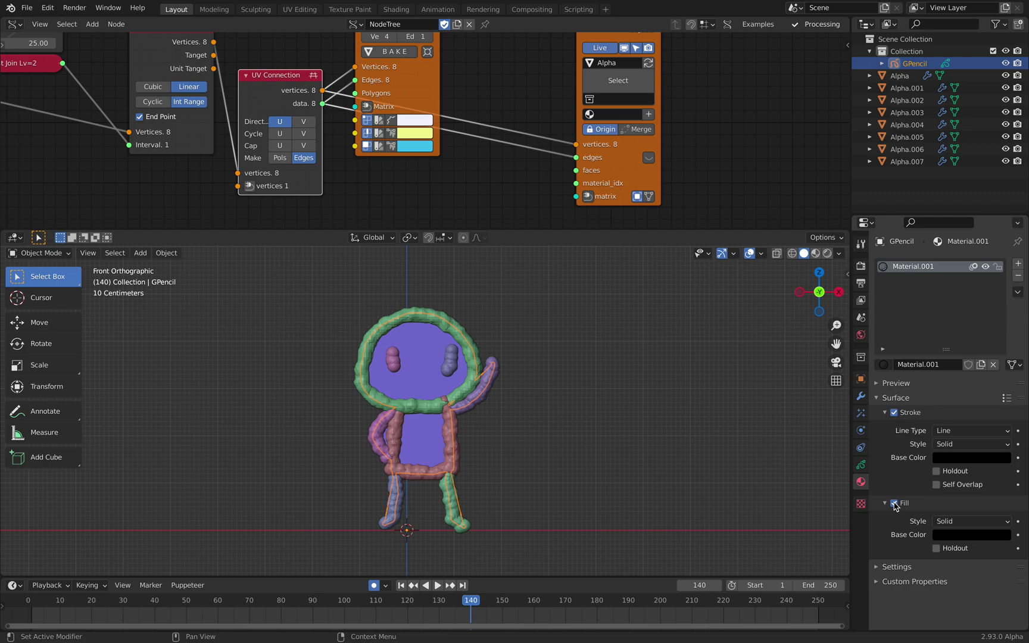
left_click(894, 503)
left_click(894, 504)
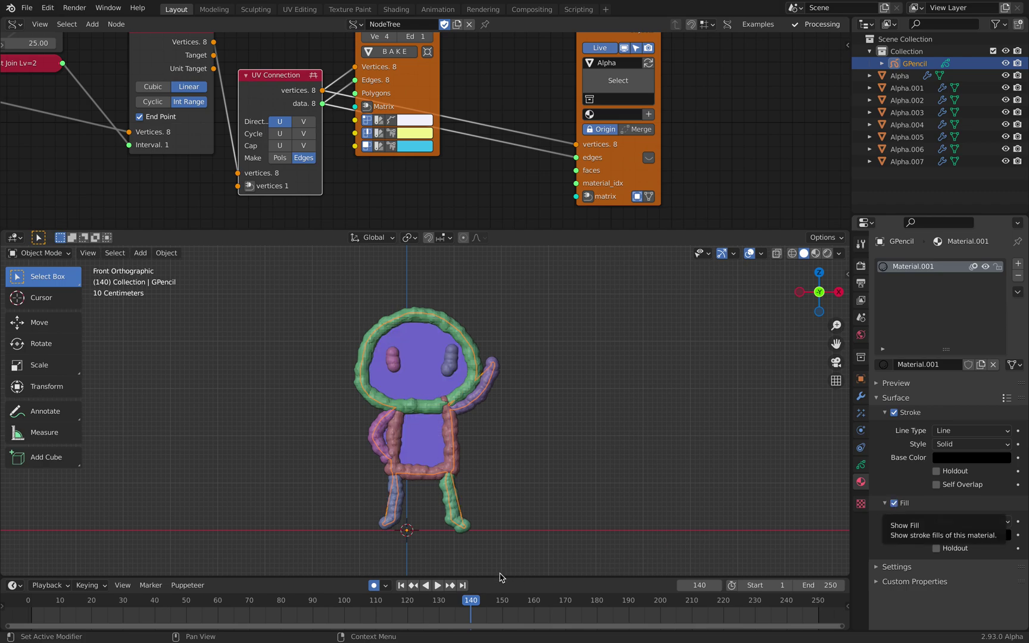
left_click_drag(480, 600, 502, 597)
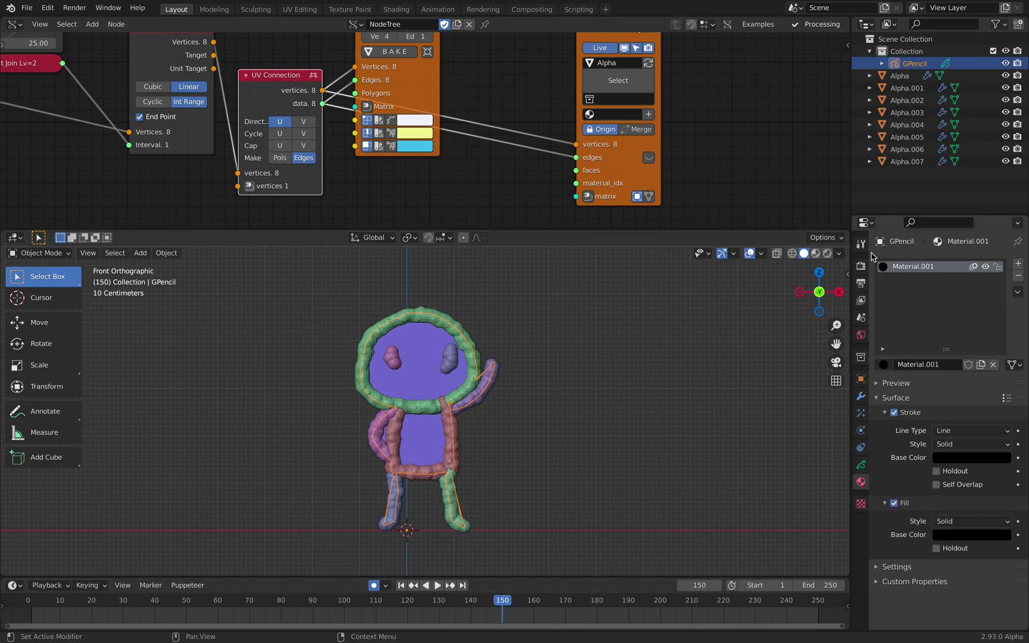
- Give the Material.001 fill a pink base color and set the viewport shading color to Material
left_click(949, 538)
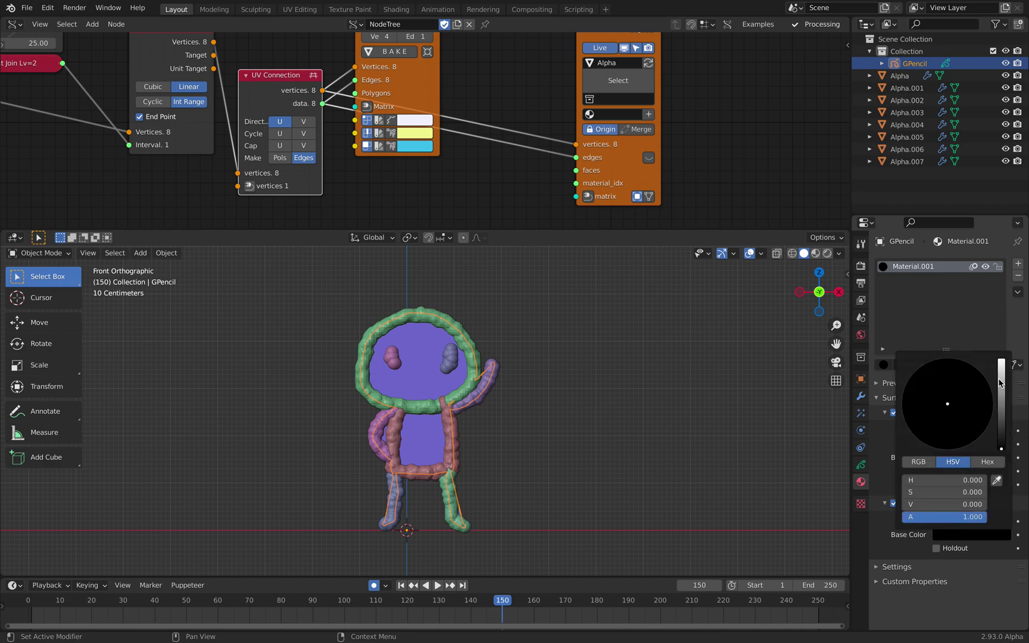
left_click(1000, 384)
left_click(953, 412)
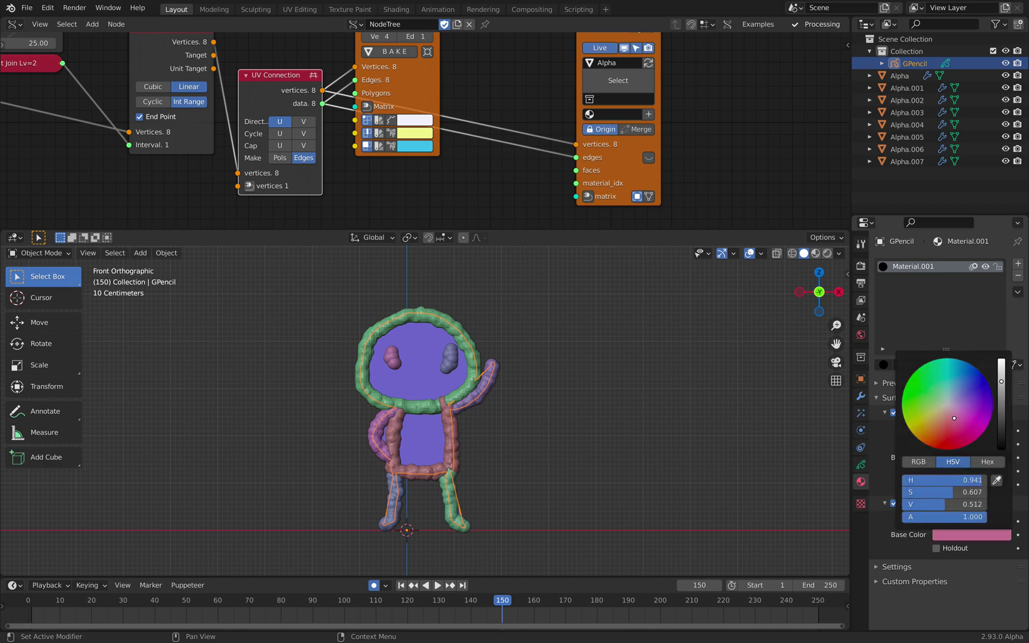
left_click(838, 254)
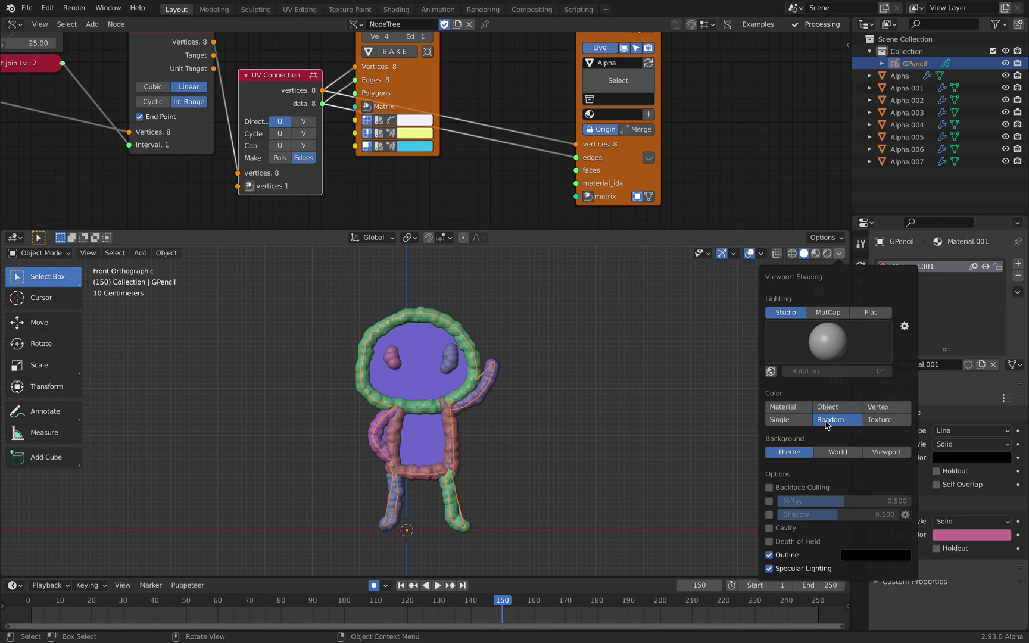
left_click(782, 407)
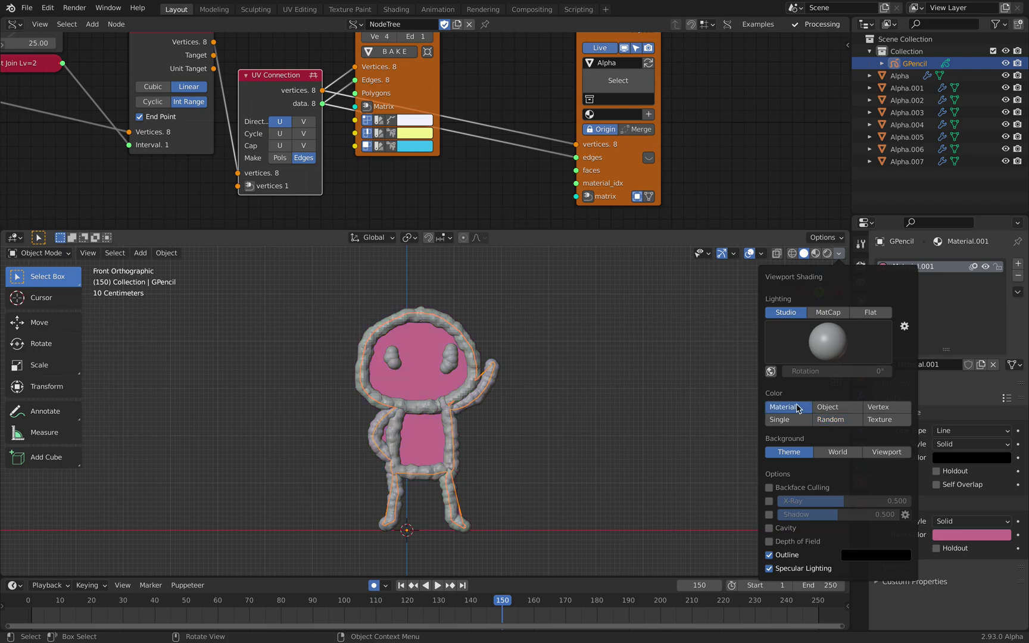
- Change the Material.001 fill's base color to a pale tan and scrub the timeline to frame 103
left_click(942, 540)
left_click(932, 413)
left_click_drag(938, 413, 939, 411)
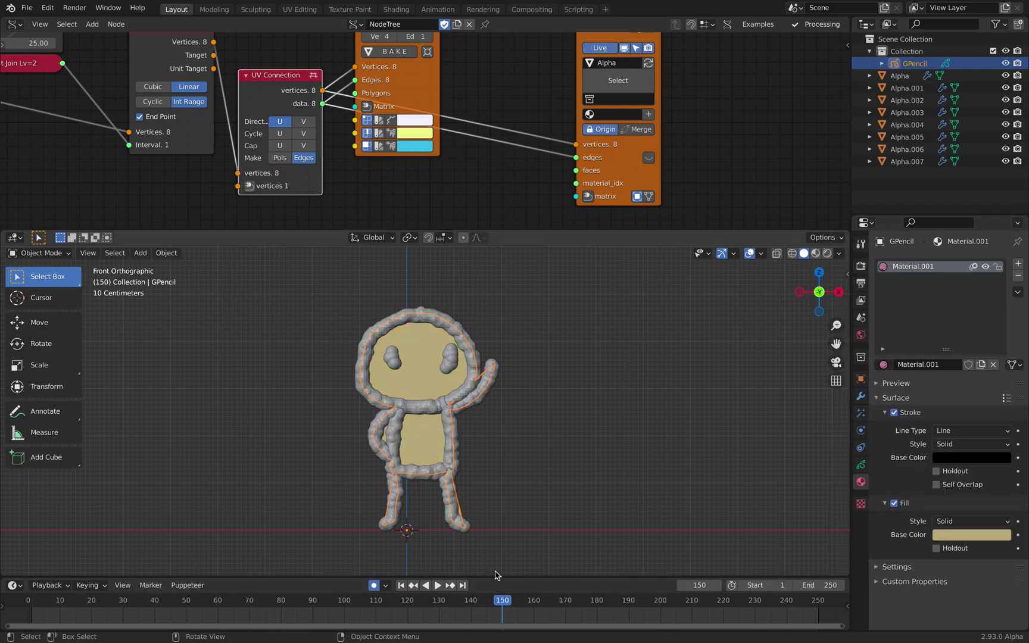
left_click_drag(436, 600, 391, 599)
key("Escape")
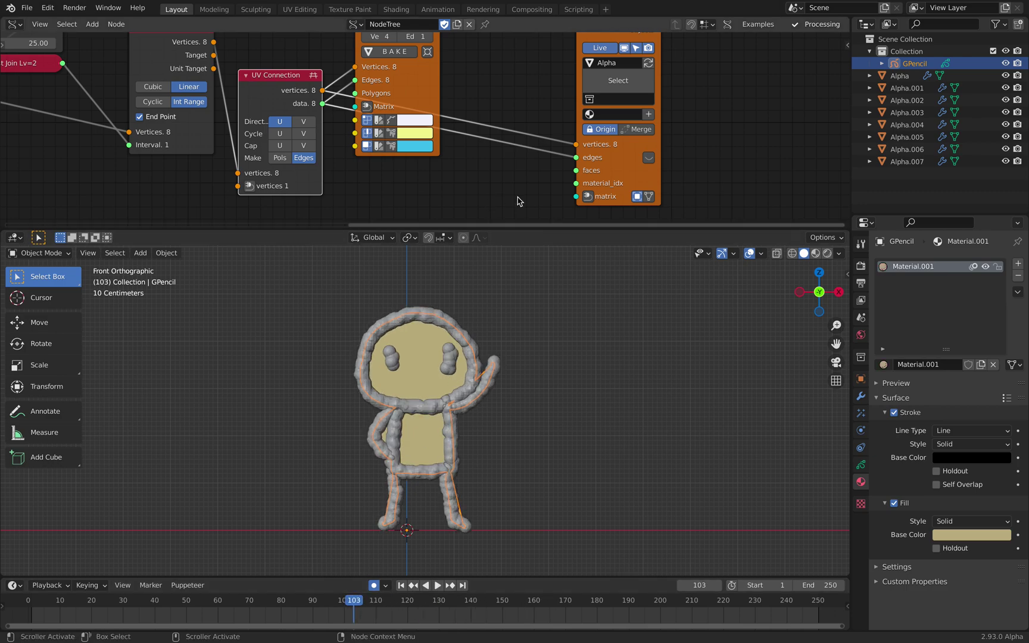
- Add a Matrix In node to the Mesh viewer's matrix input and set its X location to 3.3
left_click(587, 197)
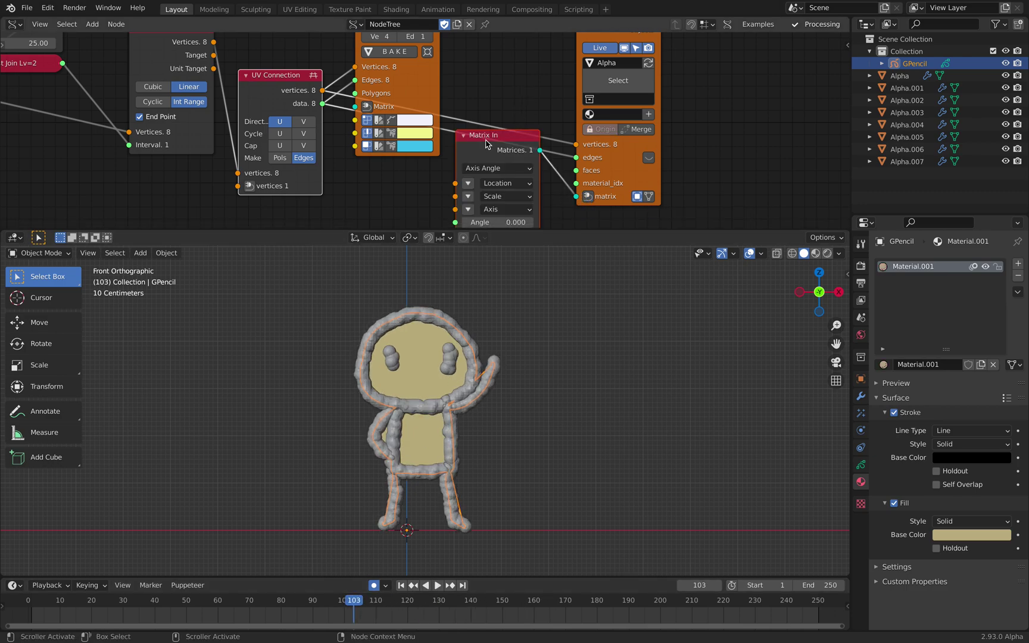
left_click(468, 183)
left_click_drag(506, 183, 590, 182)
scroll(439, 384, "up", 4)
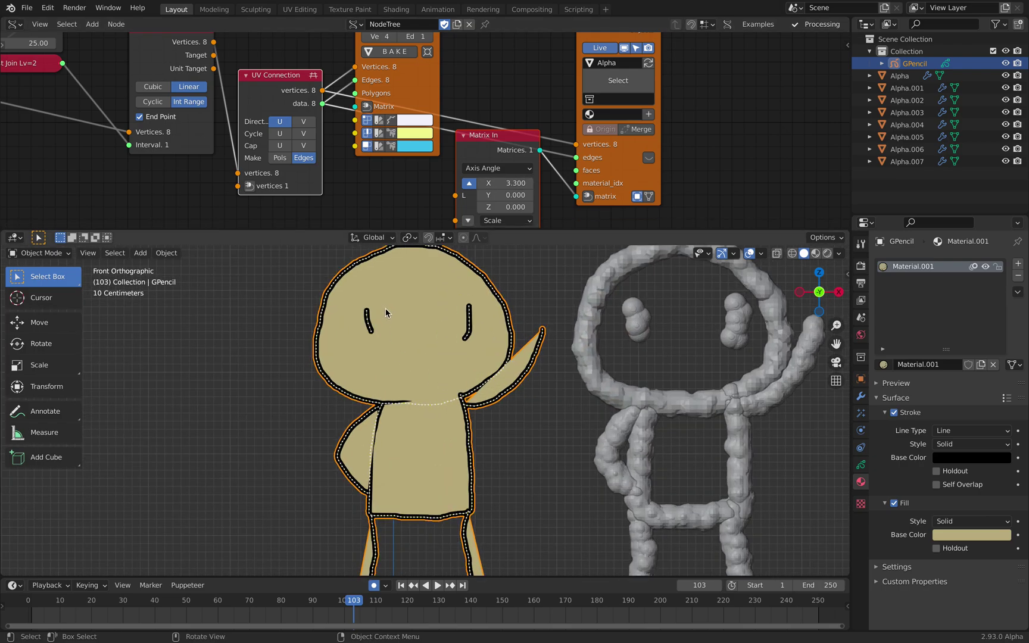
scroll(479, 400, "down", 1)
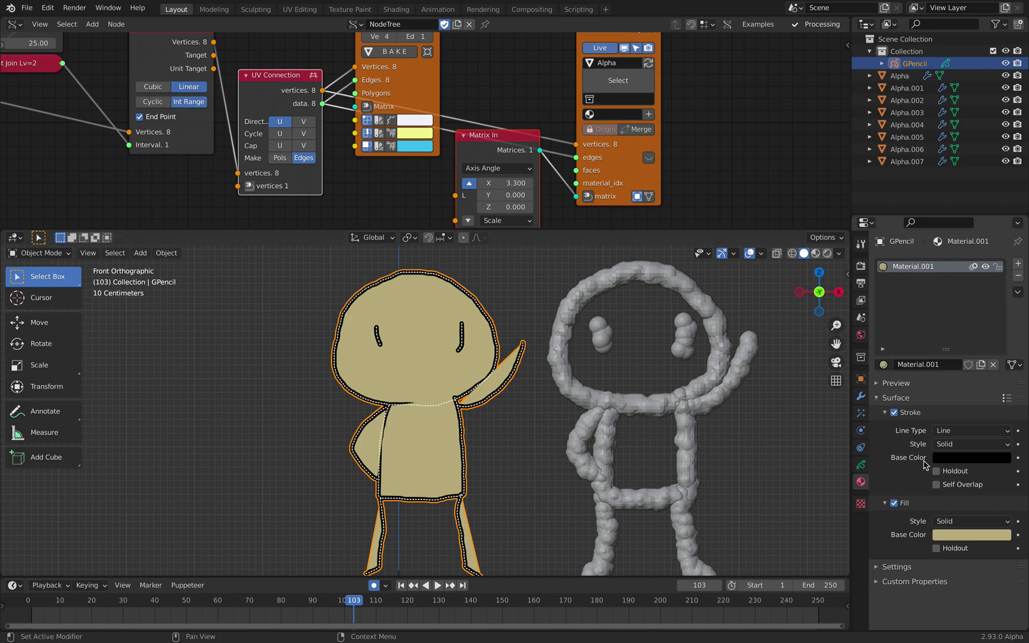
scroll(466, 351, "down", 2)
scroll(445, 365, "up", 1)
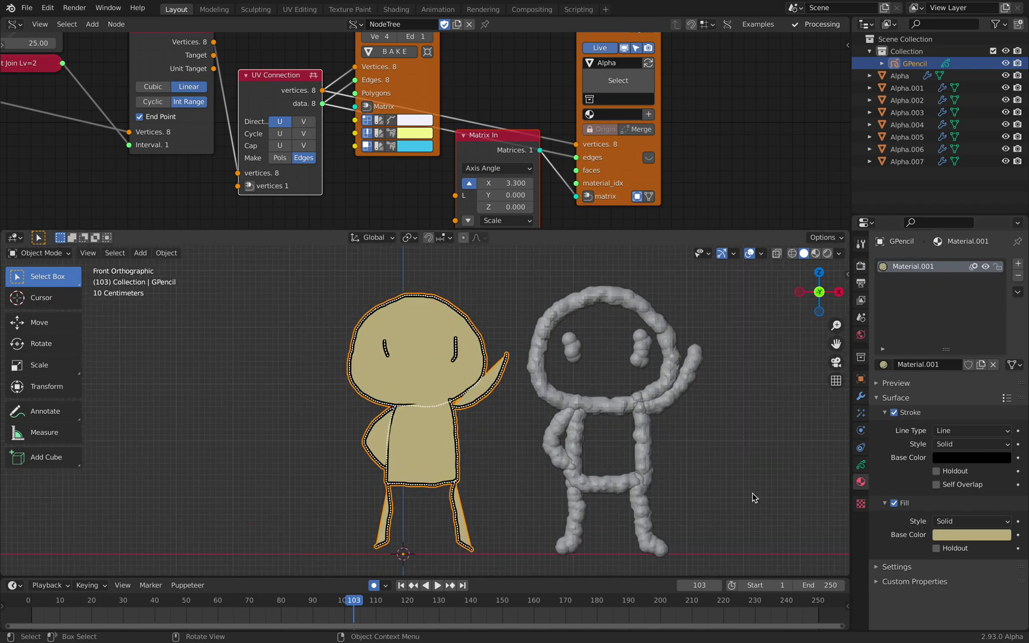
- Turn off Fill on Material.001, deselect the drawing and scrub the timeline to frame 74
left_click(894, 503)
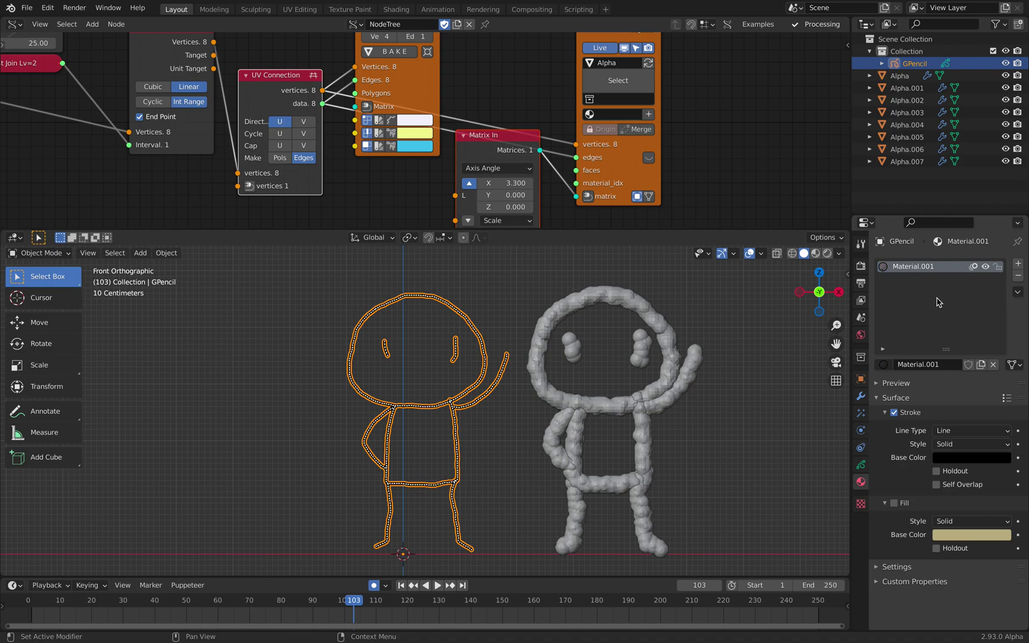
left_click(414, 389)
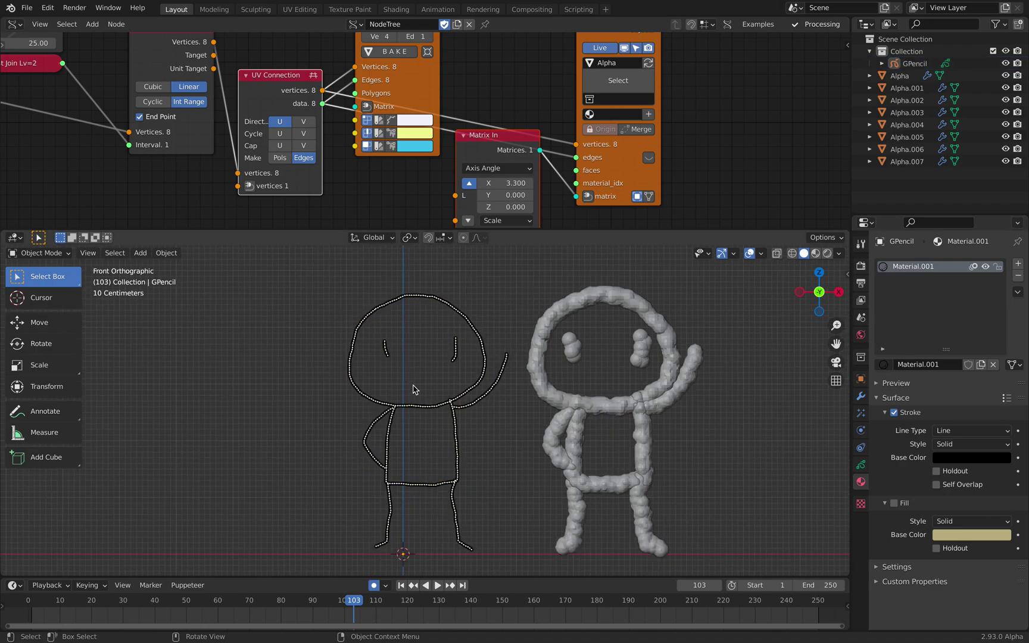
left_click_drag(368, 599, 262, 585)
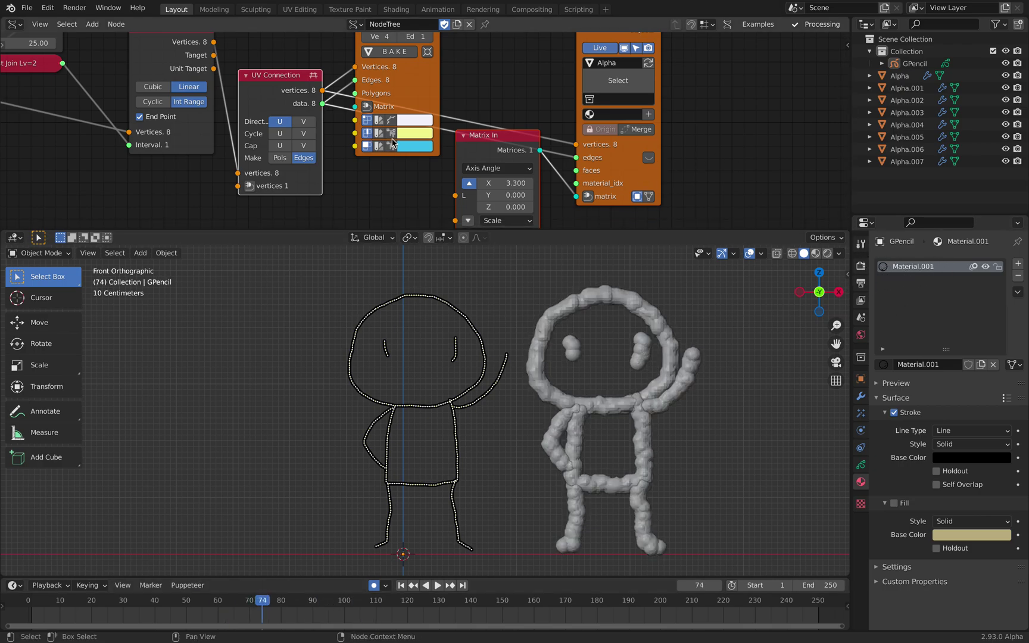
- Rearrange the Matrix In, Mesh viewer and UV Connection nodes to space out the end of the node tree
scroll(391, 143, "down", 4)
middle_click_drag(480, 142, 497, 140)
left_click_drag(496, 139, 483, 175)
left_click(513, 93)
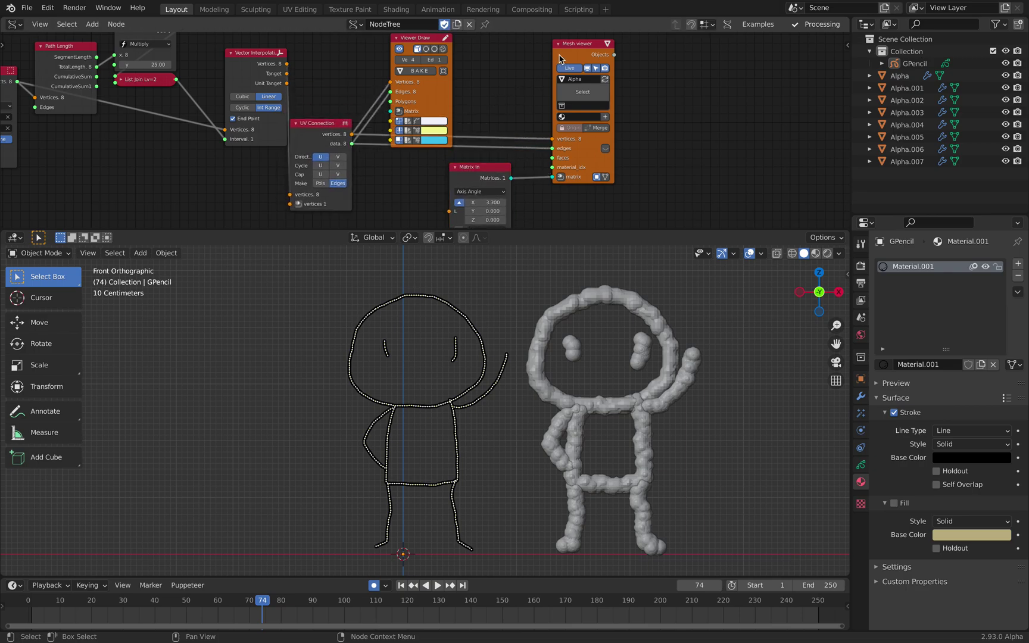
left_click_drag(560, 58, 575, 60)
left_click_drag(349, 123, 368, 117)
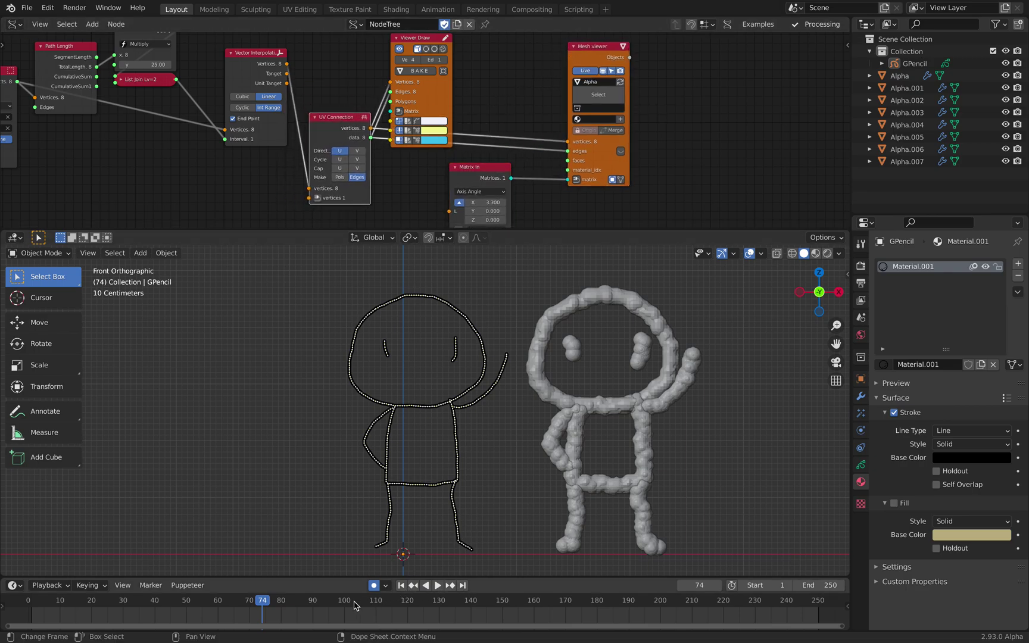
- Scrub back and play the animation to check the thickened strokes of the standing figure, stopping at frame 75
left_click_drag(354, 602, 250, 597)
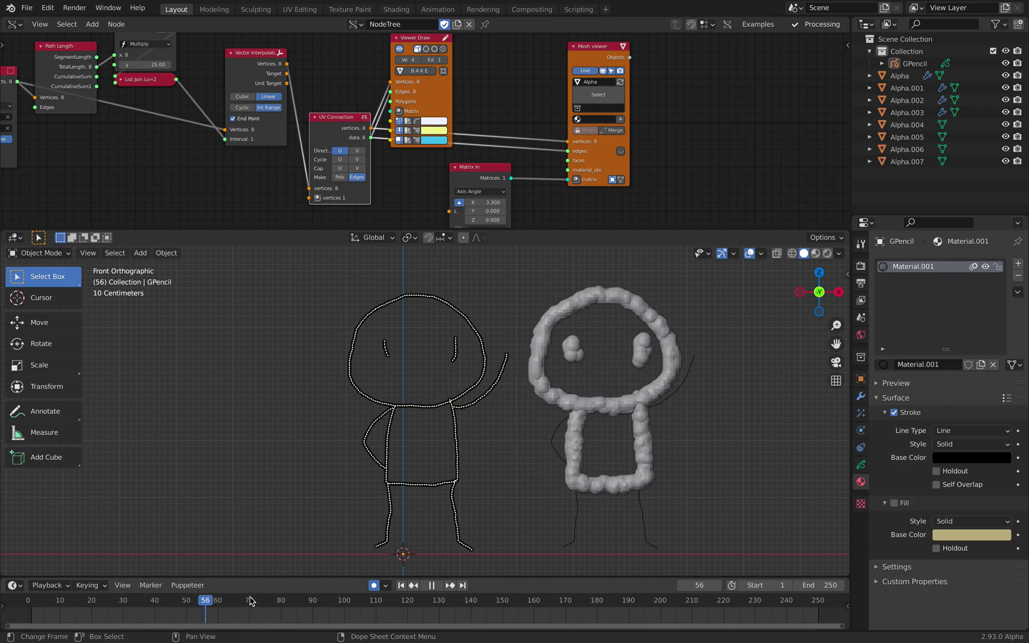
key("shift+Left")
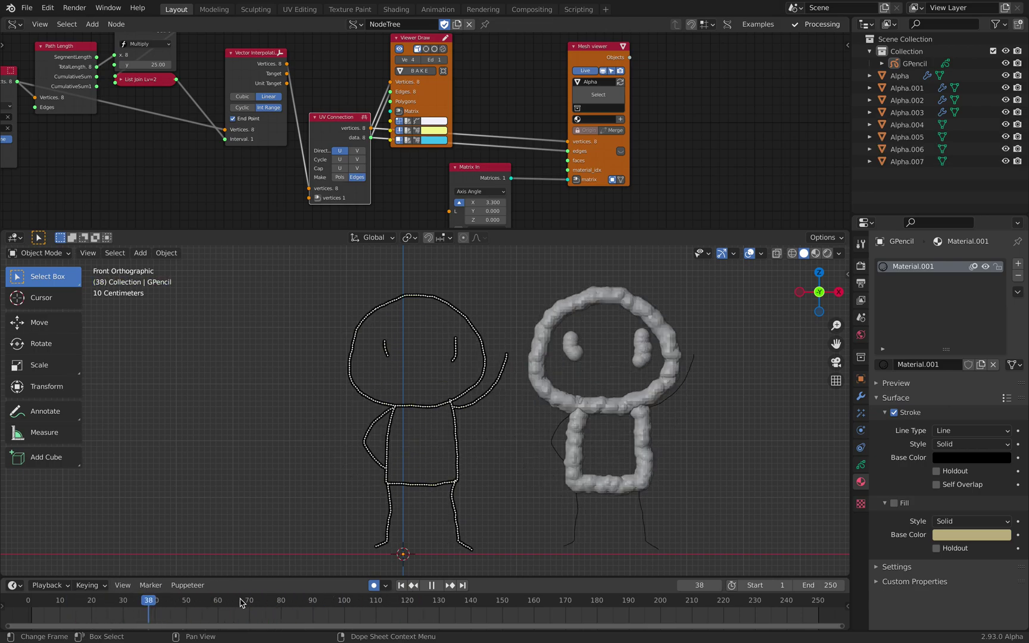
key("space")
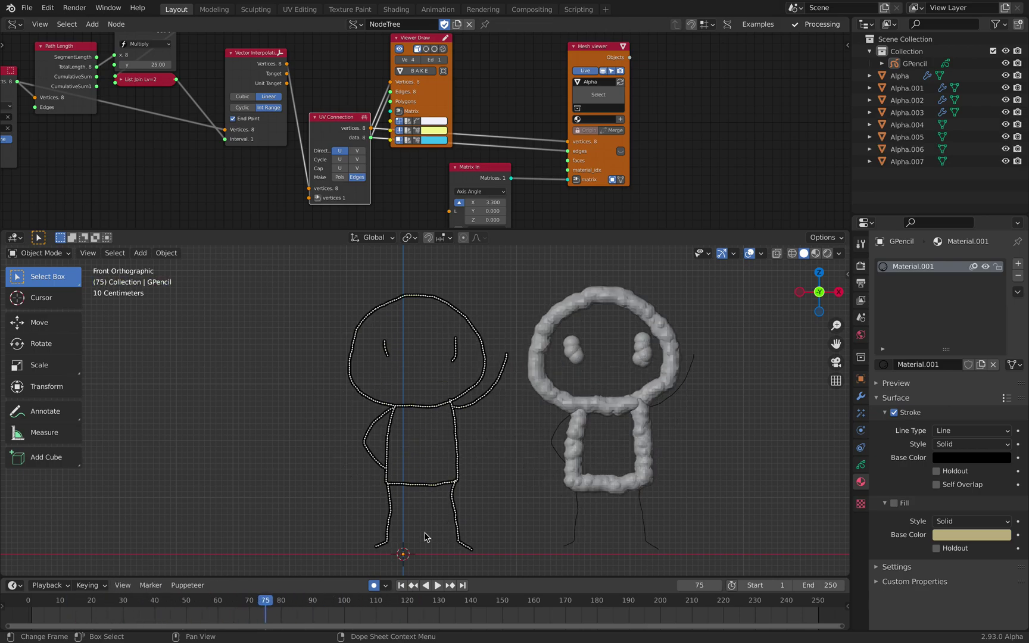
- Copy the head outline mesh's modifiers to both arm meshes and both leg meshes, and deselect everything
left_click(694, 369)
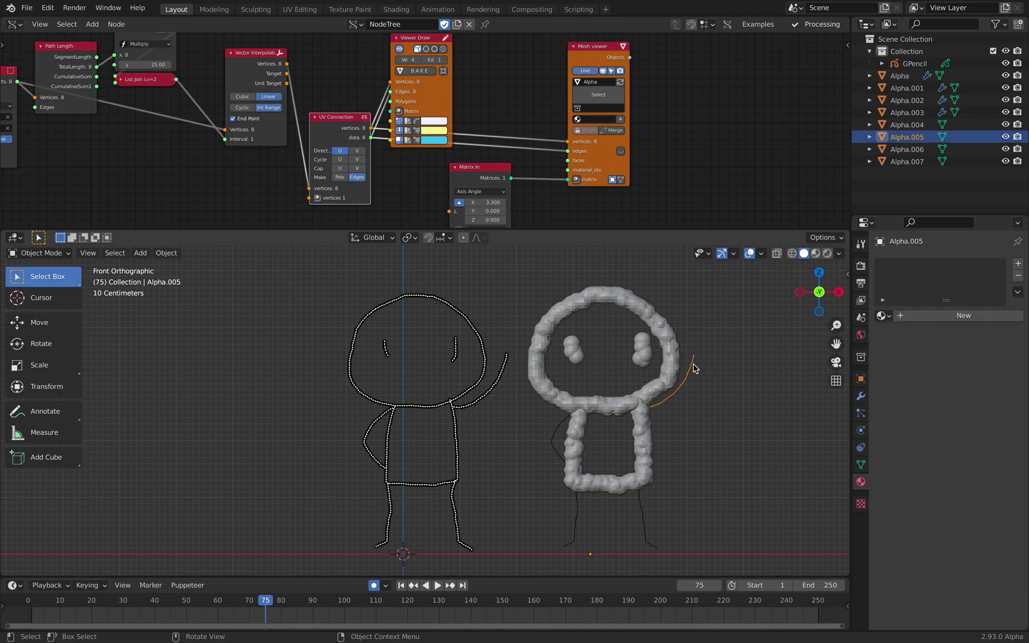
left_click(564, 431)
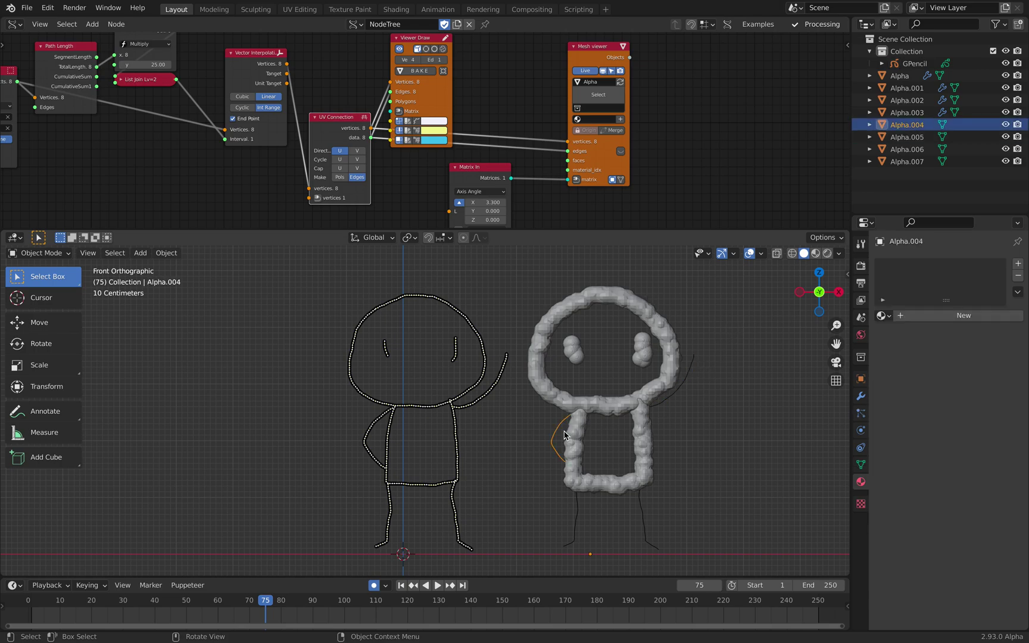
left_click(577, 514, "shift")
left_click(558, 428, "shift")
left_click(644, 506, "shift")
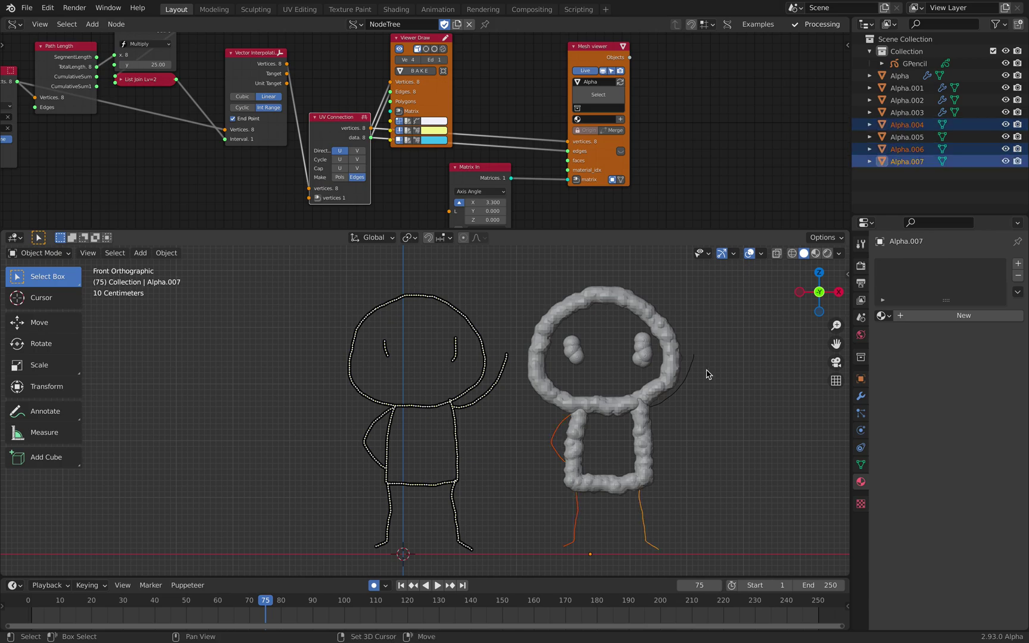
left_click(693, 368, "shift")
left_click(676, 340, "shift")
key("ctrl+l")
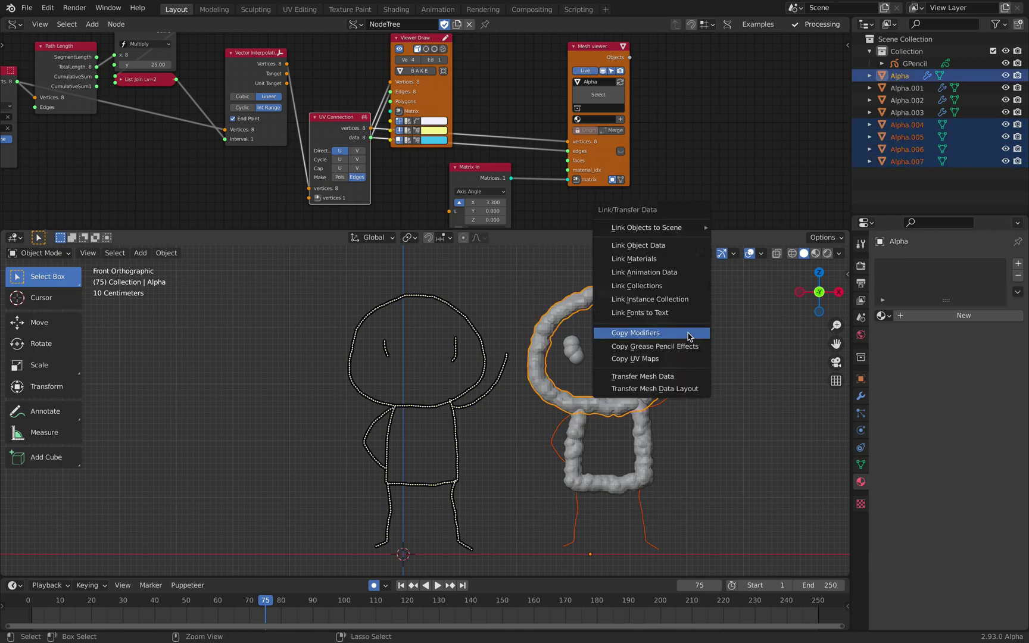
left_click(689, 337)
left_click(735, 342)
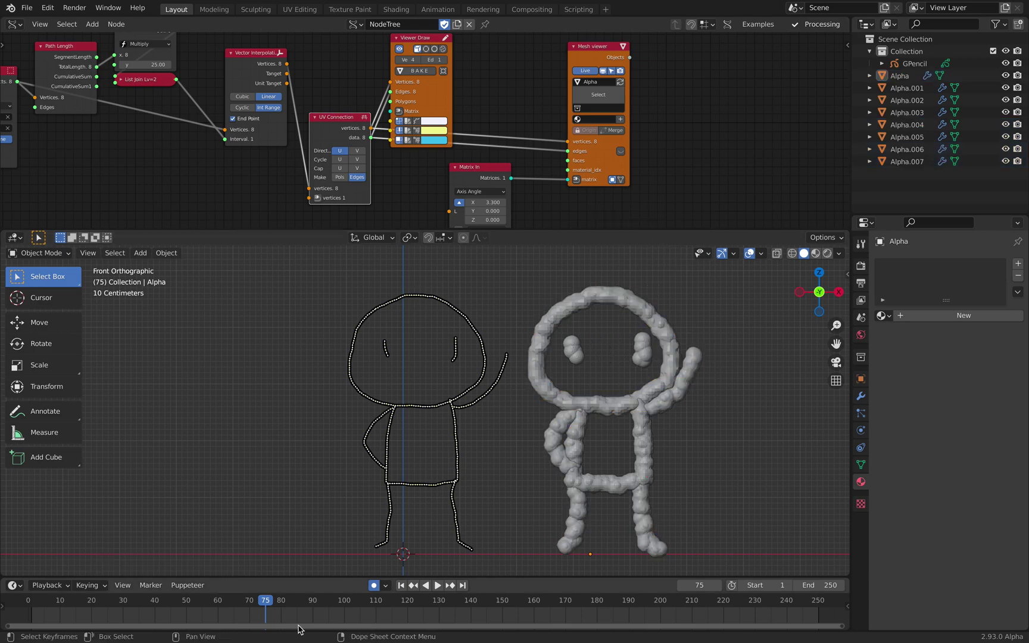
- Play and scrub through the animation to check which stroke meshes keep the copied modifiers, stopping at frame 41
key("space")
left_click_drag(247, 601, 65, 590)
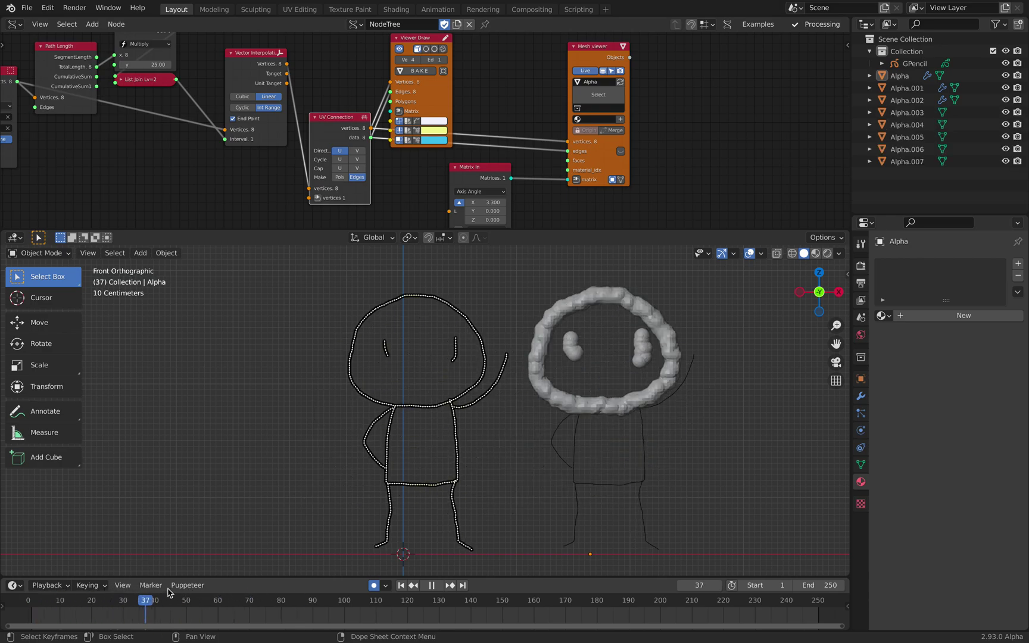
key("space")
mouse_move(188, 602)
left_mouse_down()
mouse_move(55, 599)
mouse_move(89, 600)
left_mouse_up()
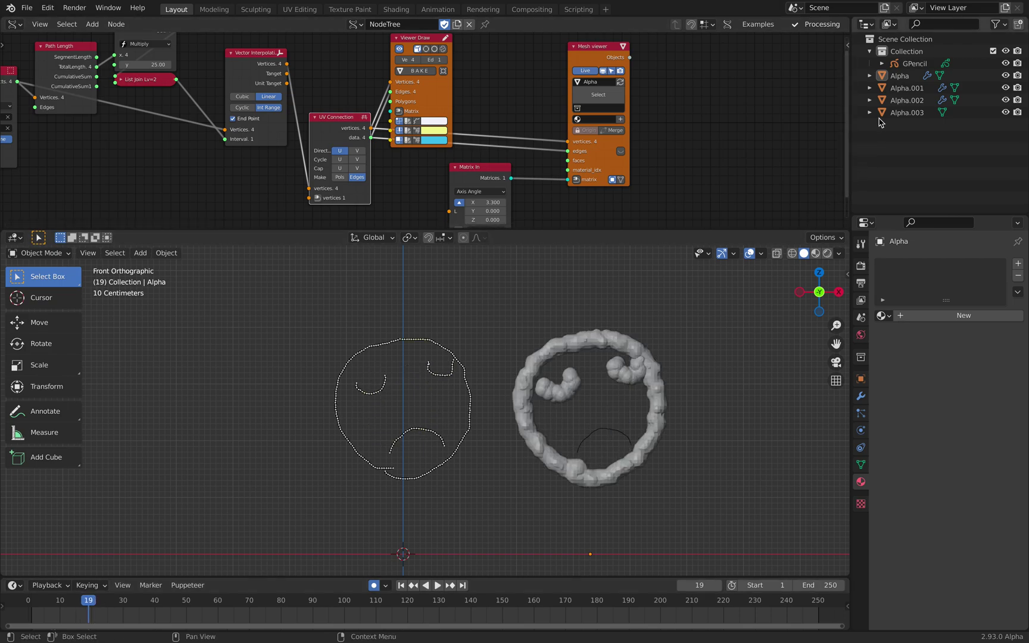
key("space")
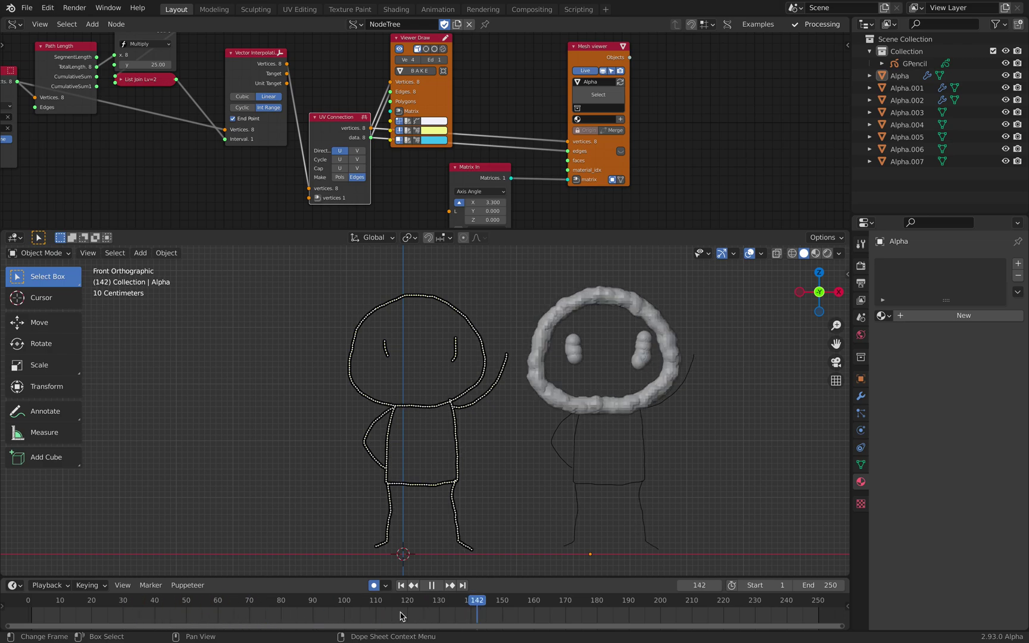
left_click_drag(169, 613, 205, 614)
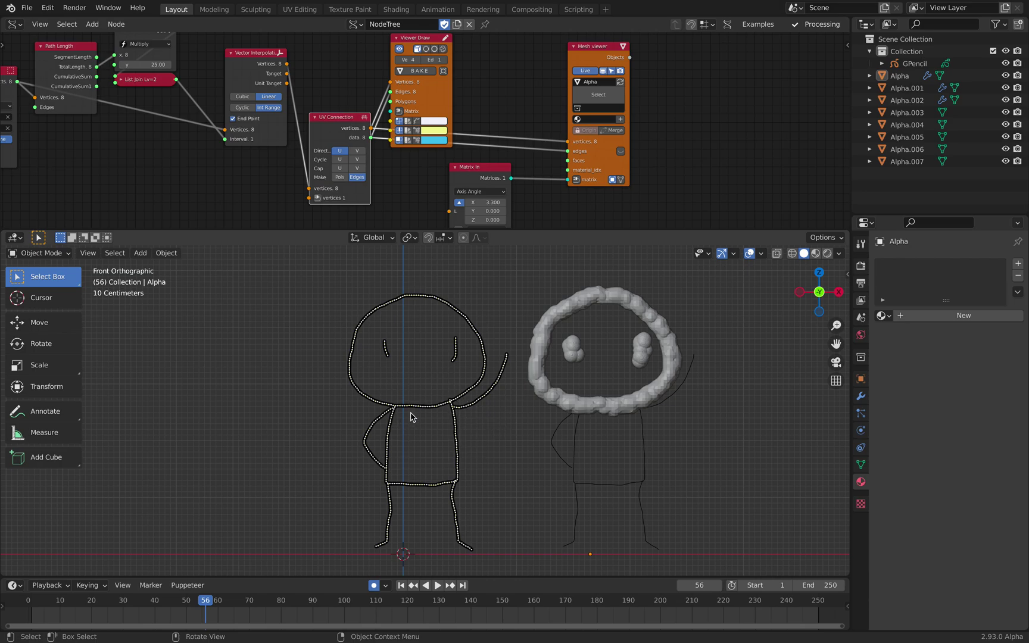
mouse_move(194, 599)
left_mouse_down()
mouse_move(172, 601)
mouse_move(284, 600)
left_mouse_up()
key("shift+ctrl+space")
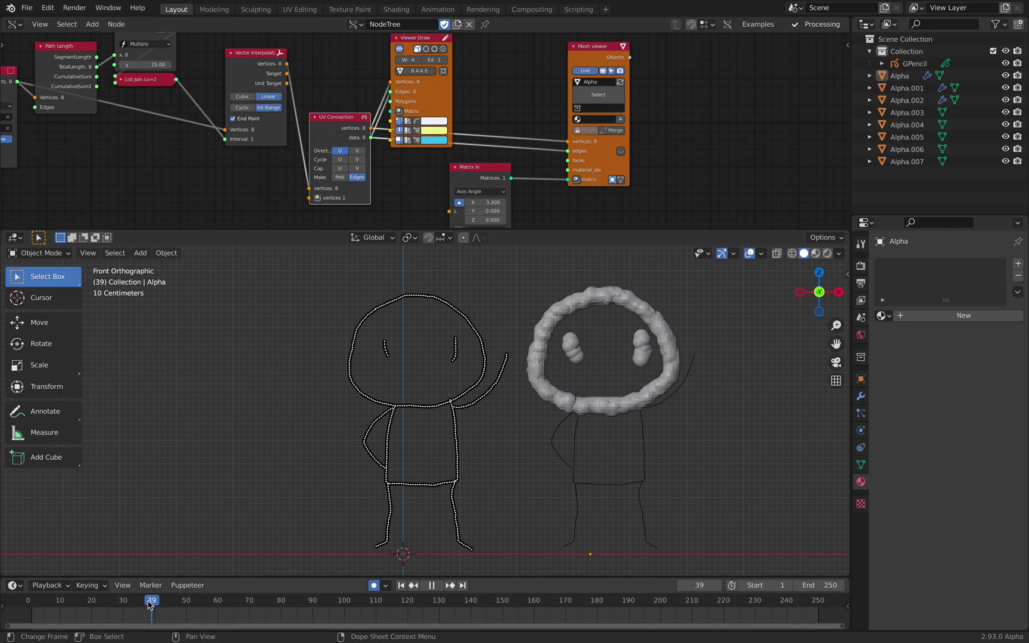
mouse_move(109, 602)
left_mouse_down()
mouse_move(89, 604)
mouse_move(158, 607)
left_mouse_up()
- Switch the node area from Sverchok to the Geometry Node Editor and fit the whole node tree in view
middle_click_drag(119, 100, 223, 97)
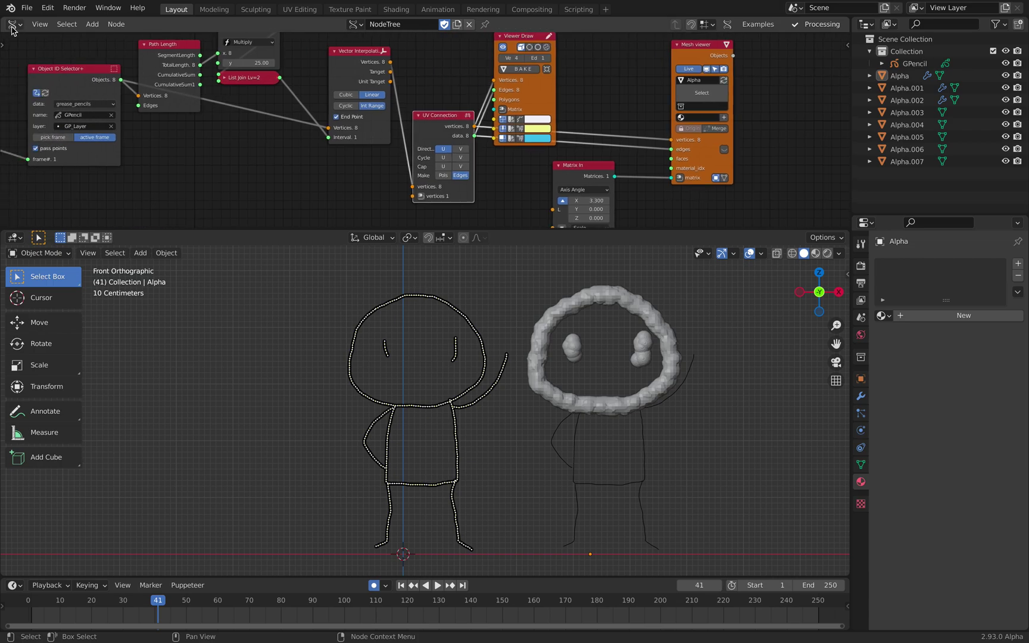
left_click(11, 24)
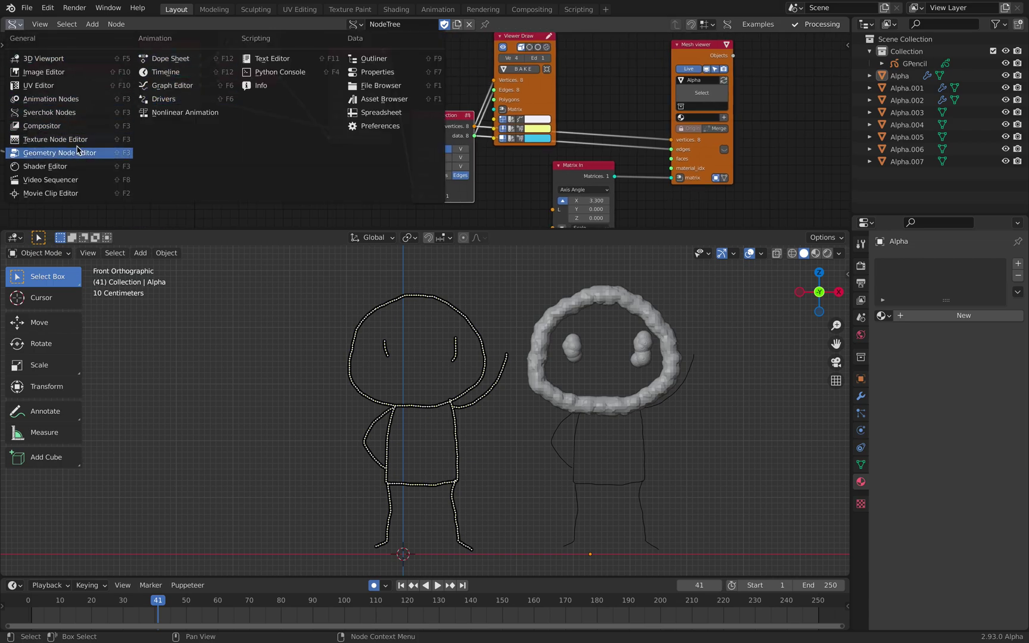
left_click(60, 153)
key("Home")
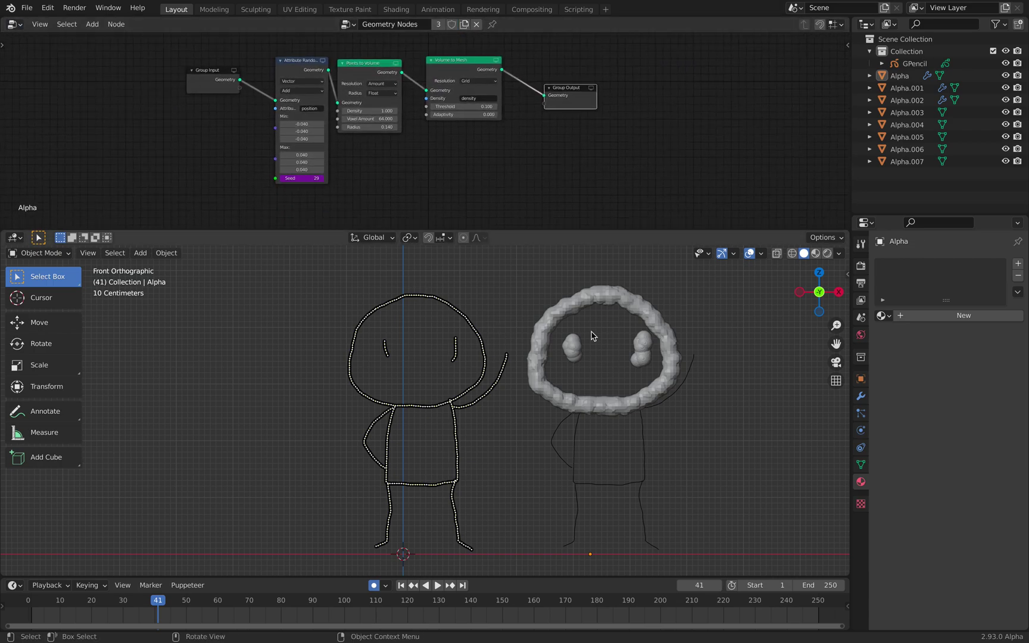
- Add a Sun light to the scene and trackball-rotate it by about 69.9° and 28.6°
left_click(595, 296)
middle_click_drag(594, 297, 529, 378)
key("shift+a")
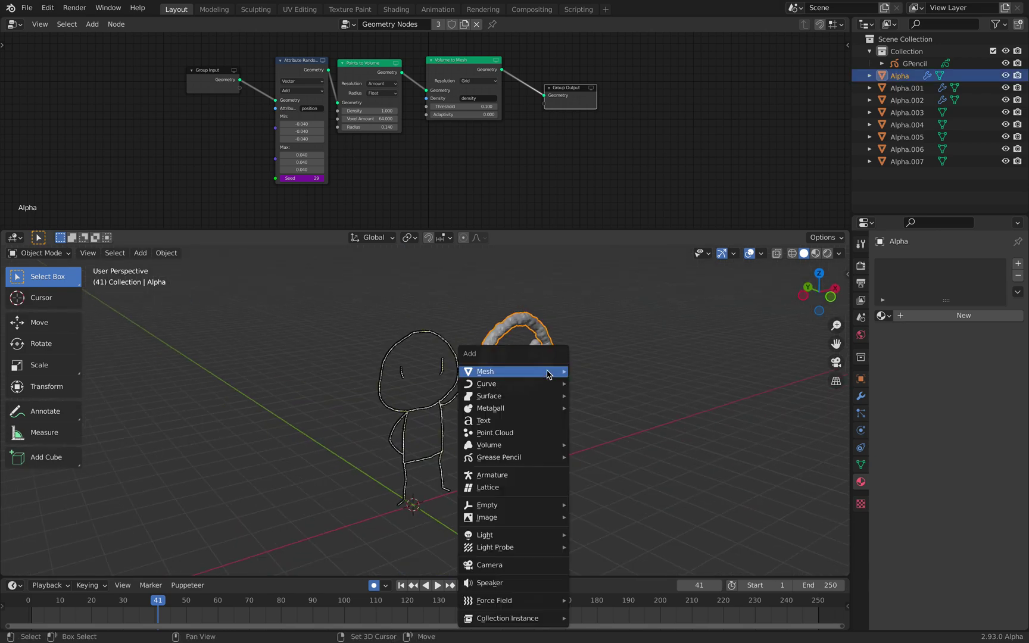
mouse_move(525, 535)
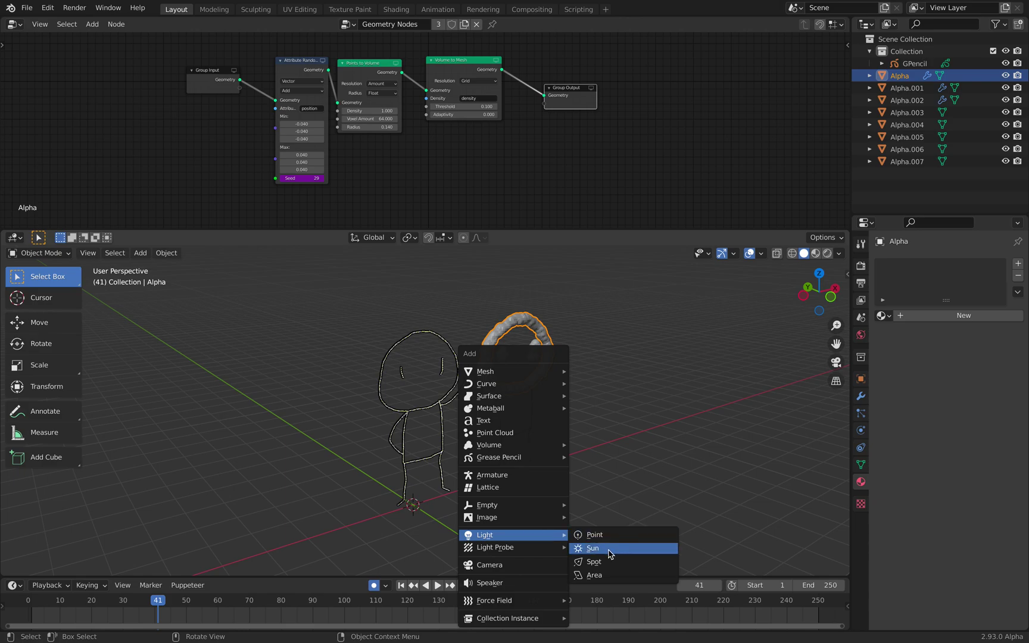
left_click(609, 553)
key("r")
key("r")
left_click(618, 411)
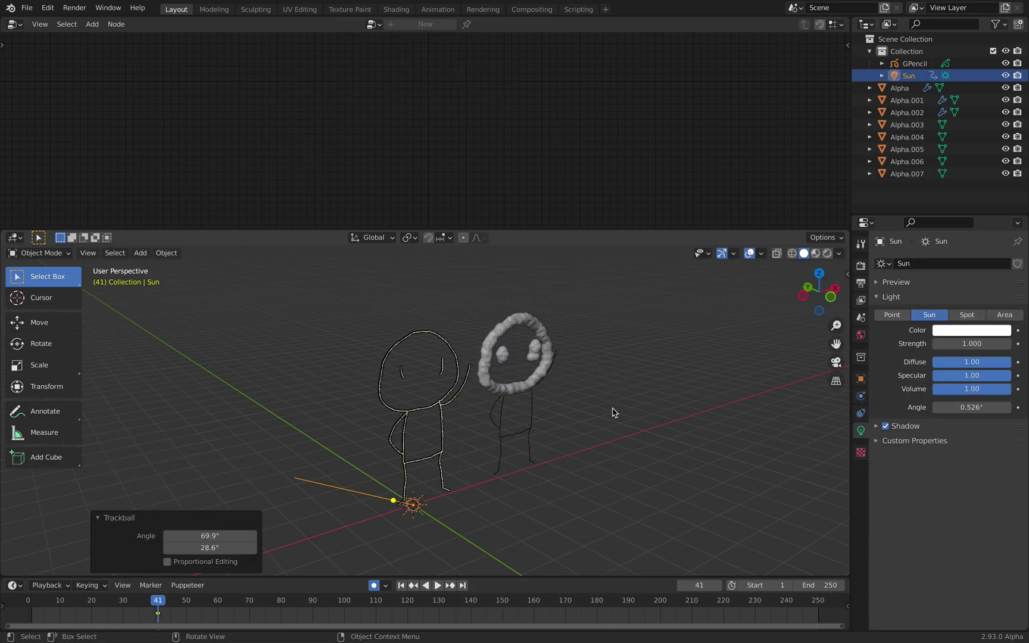
- Trackball-rotate the Sun again by about -6.9° and -16°, and move it about 1.42 m in X, -0.76 m in Y and 0.66 m in Z
key("r")
key("r")
key("g")
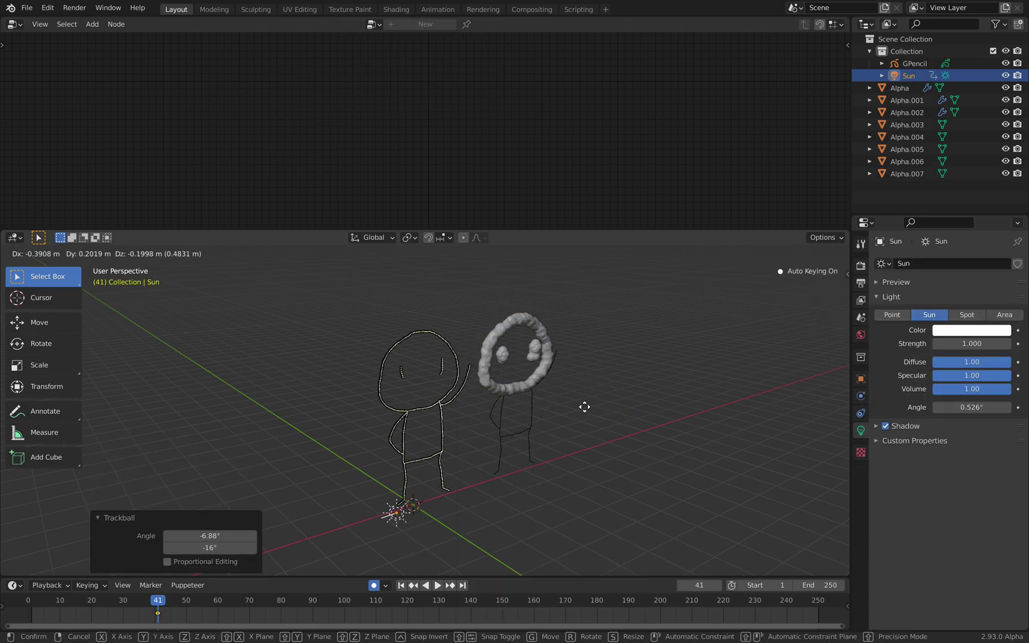
left_click(590, 377)
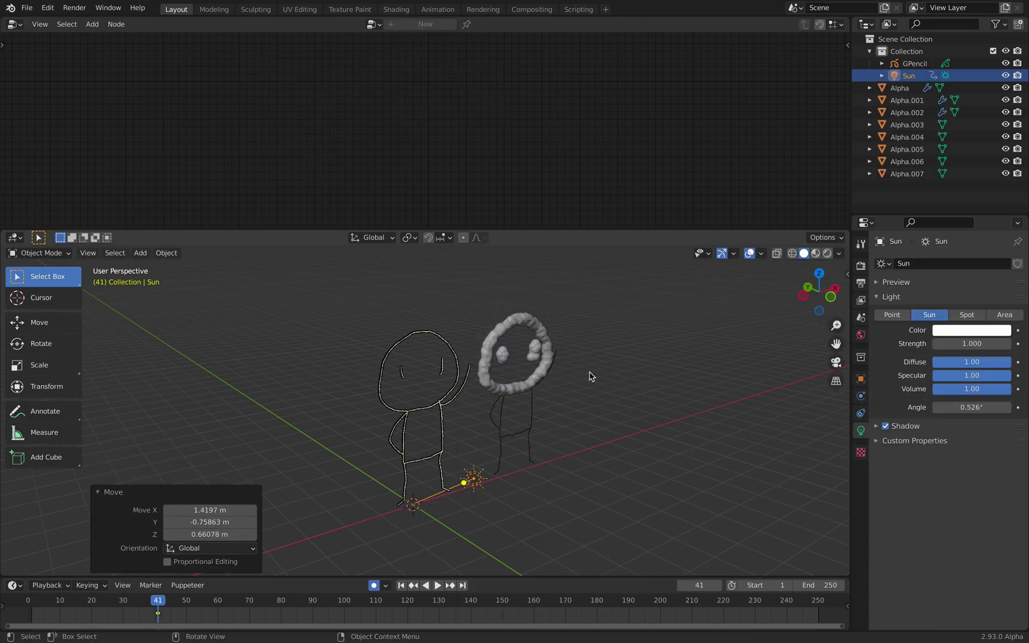
- Switch the viewport's solid lighting to MatCap and choose the beige-brown material
left_click(839, 253)
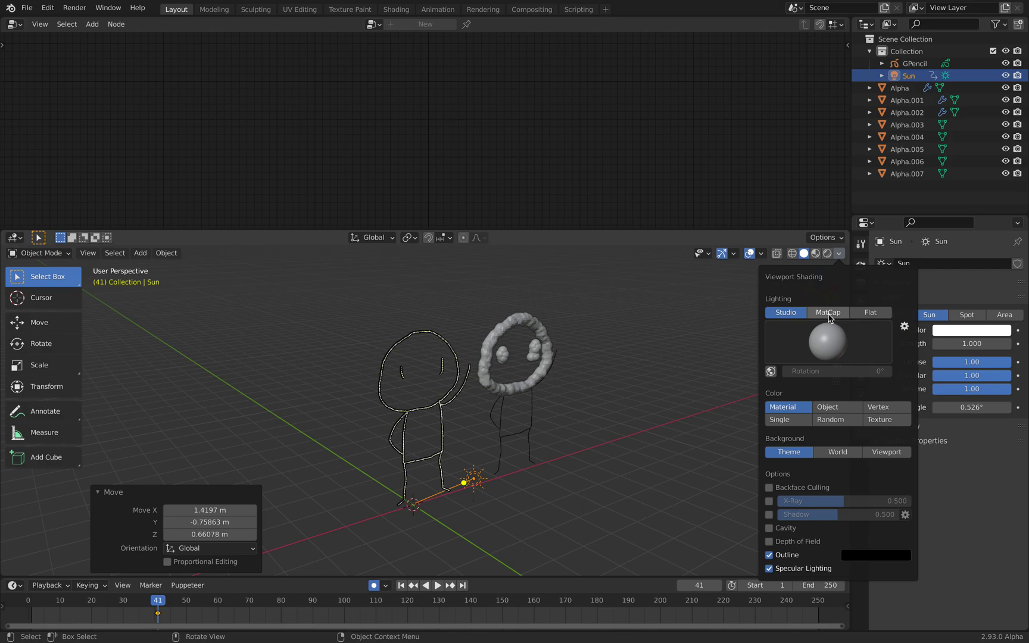
left_click(828, 313)
left_click(827, 339)
left_click(636, 379)
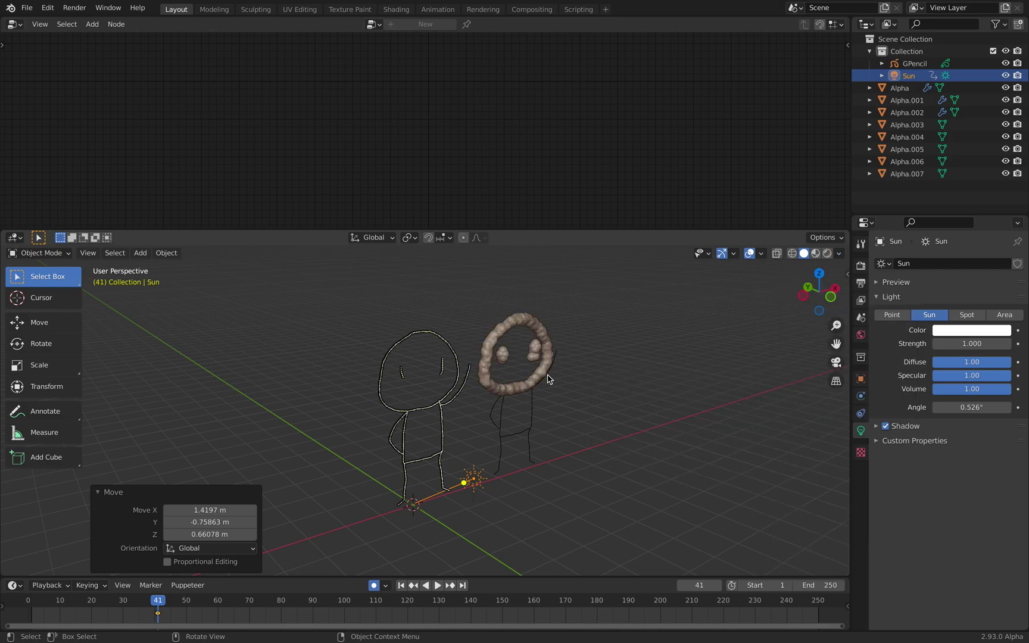
scroll(539, 375, "up", 2)
- Try Cavity shading in the viewport and turn it off again
left_click(838, 254)
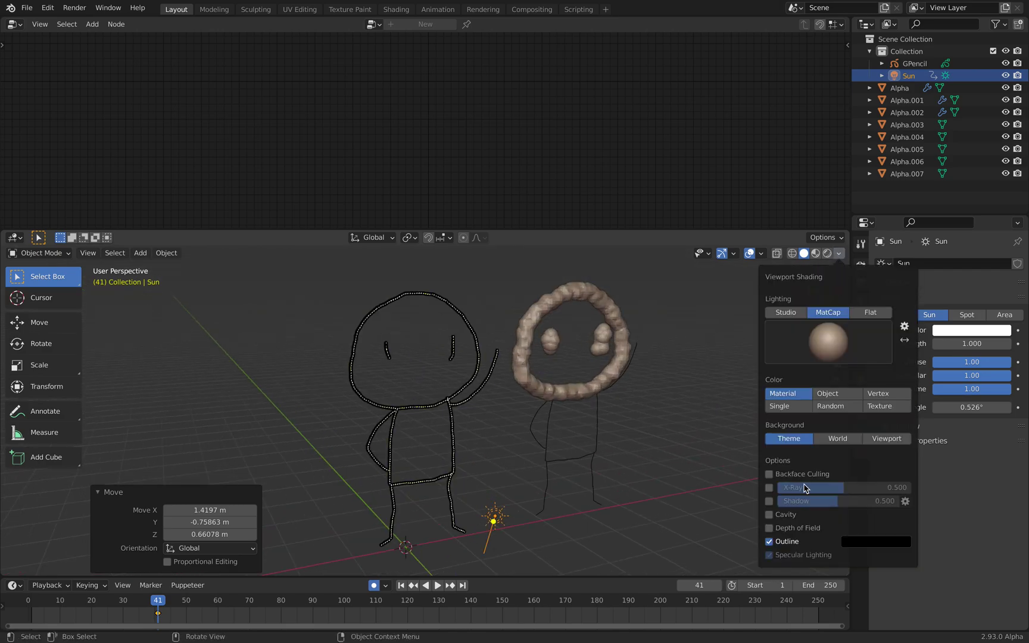
left_click(774, 516)
left_click(838, 255)
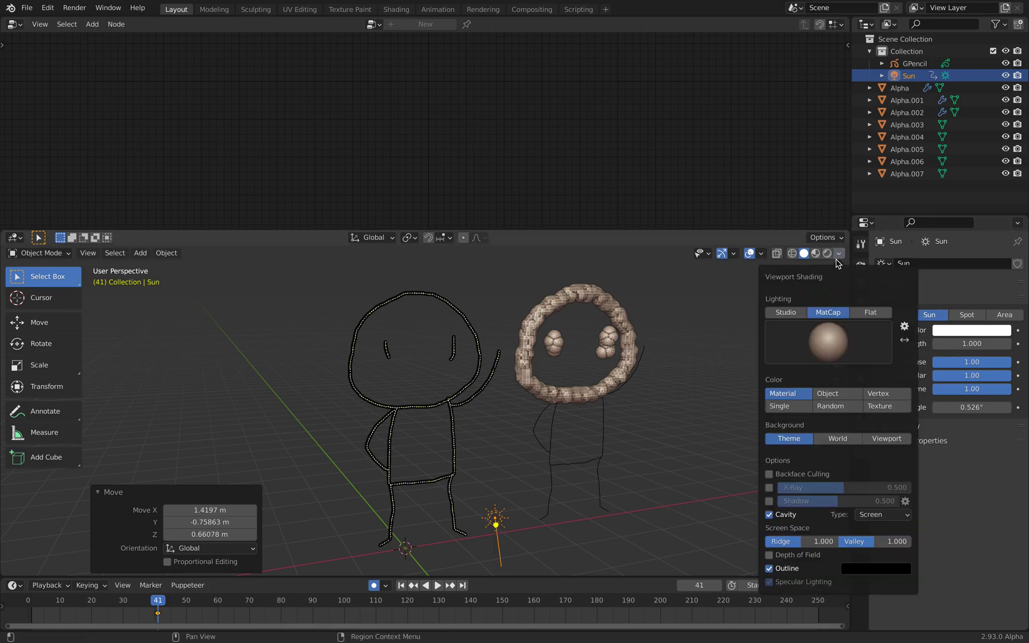
left_click(768, 515)
- Select the head outline mesh, set the Points to Volume node's Voxel Amount to 30.8, and save the file
middle_click_drag(631, 340, 618, 317, "shift")
left_click(605, 299)
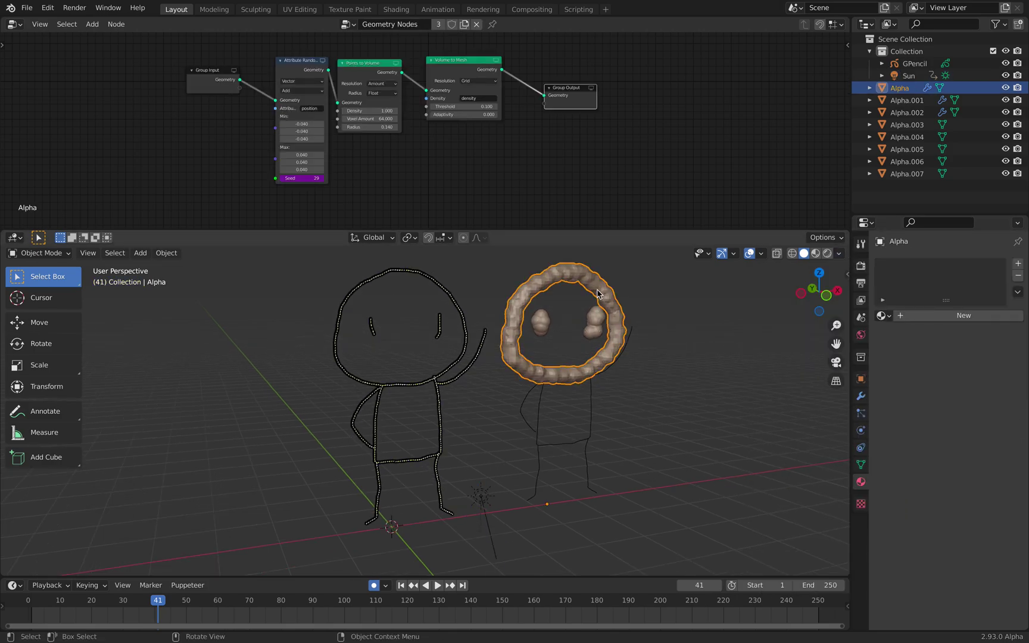
scroll(329, 99, "up", 4)
scroll(328, 99, "up", 2)
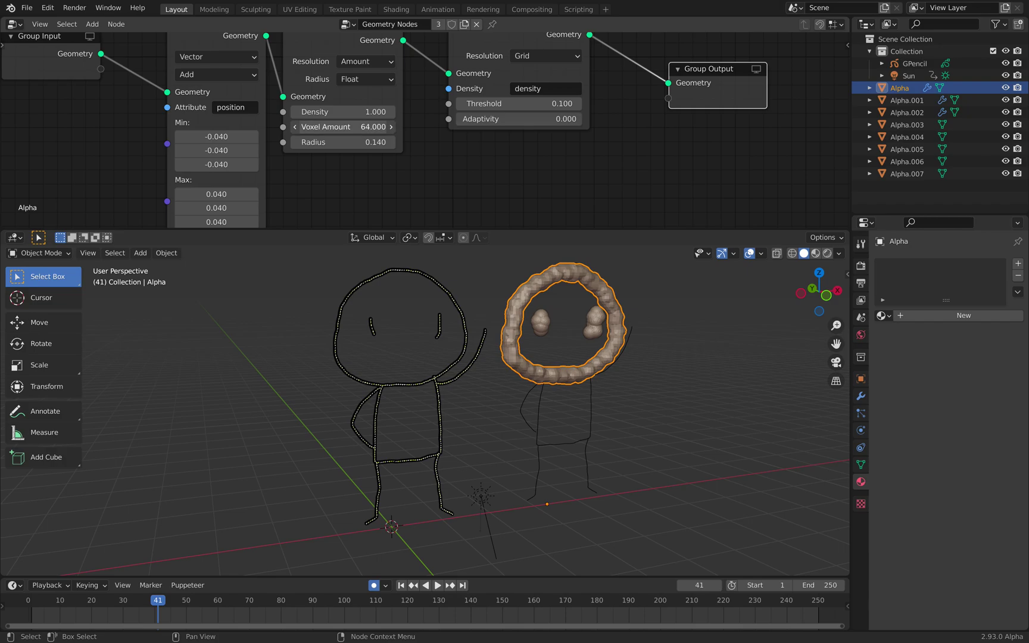
left_click_drag(343, 127, 268, 126)
middle_click_drag(576, 303, 548, 302)
middle_click_drag(656, 147, 573, 195)
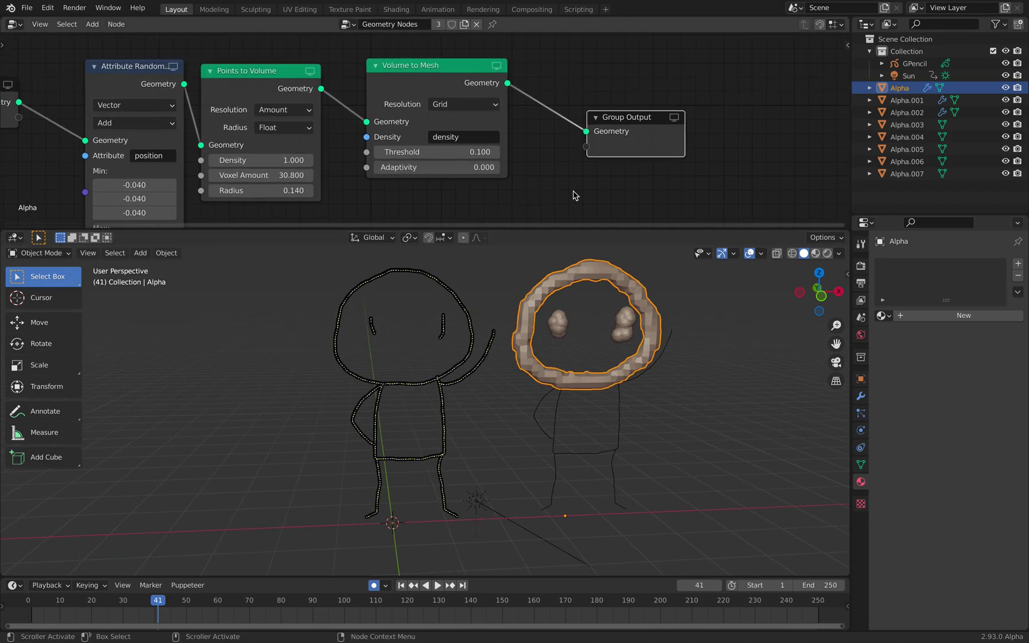
key("ctrl+s")
- Make room before the Group Output node and insert an Attribute Fill node between Volume to Mesh and Group Output
left_click(619, 185)
middle_click_drag(652, 170, 587, 175)
left_click_drag(581, 137, 628, 124)
scroll(635, 141, "up", 1)
middle_click_drag(635, 141, 533, 157)
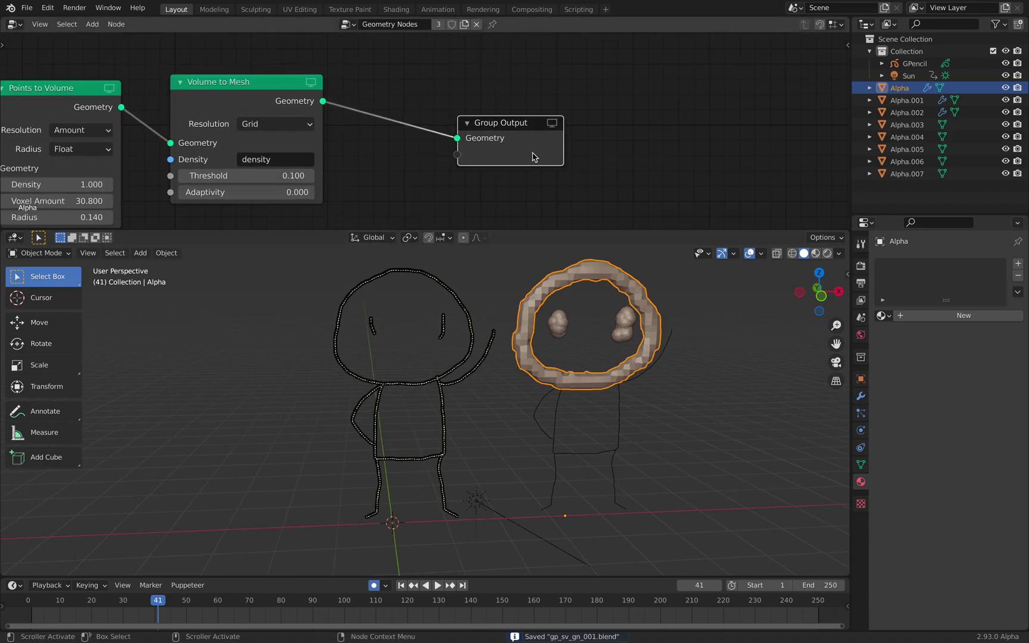
left_click_drag(543, 127, 601, 126)
key("shift+a")
left_click(486, 96)
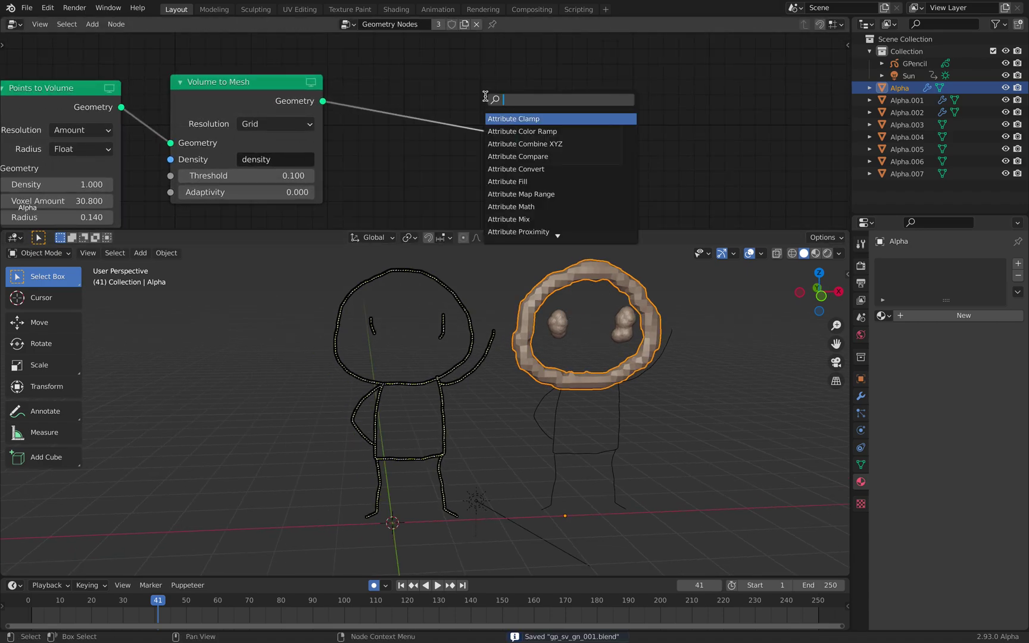
type("att")
key("Down")
key("Return")
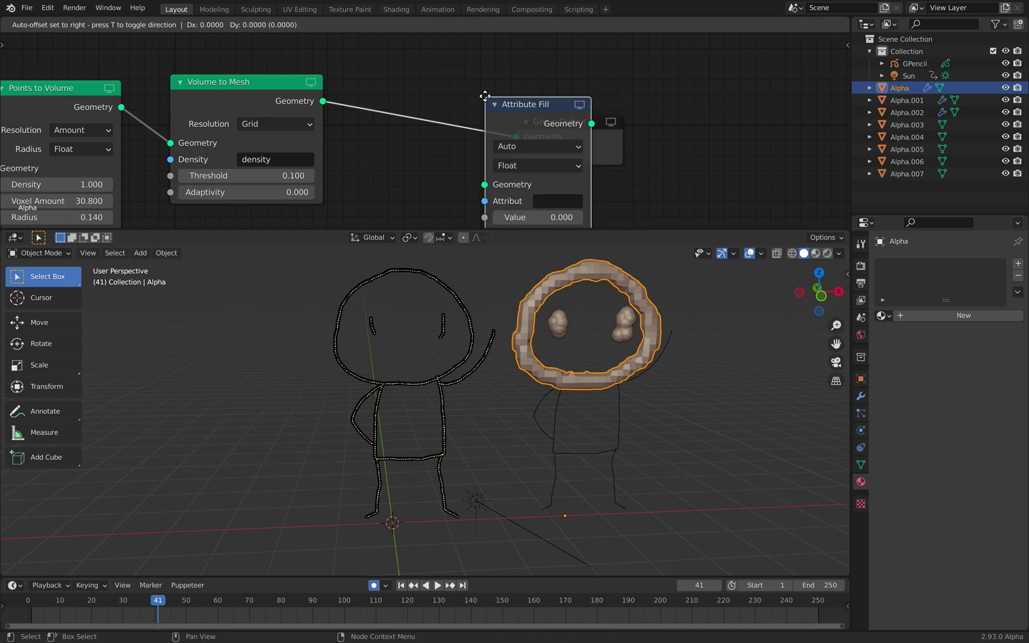
left_click(386, 48)
- Set the Attribute Fill node to the shade_smooth attribute with the Boolean data type and enable its value
left_click(471, 158)
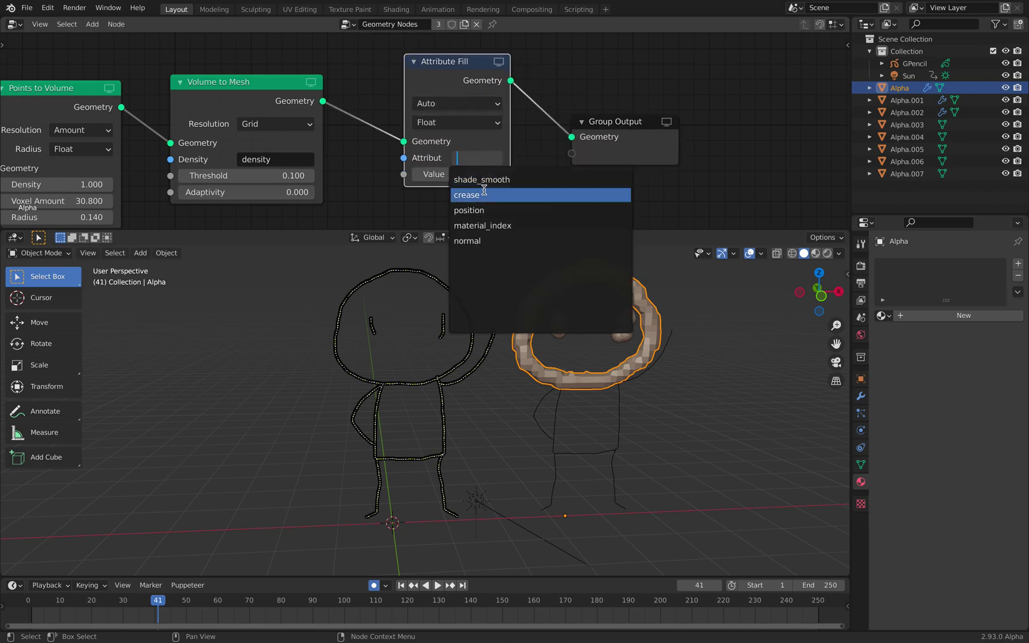
left_click(486, 180)
left_click(461, 105)
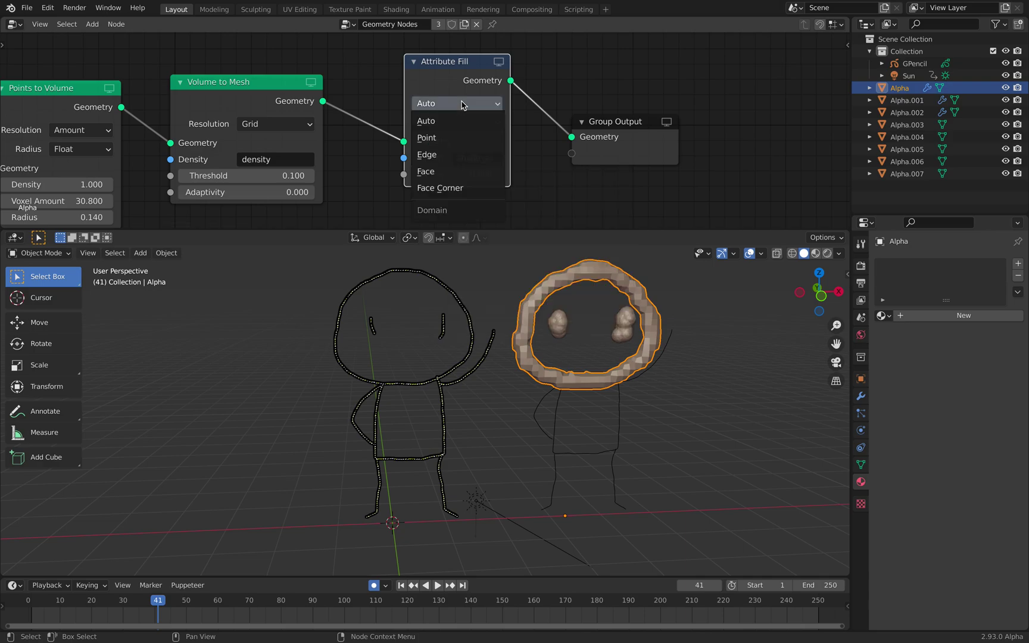
left_click(425, 120)
left_click(455, 122)
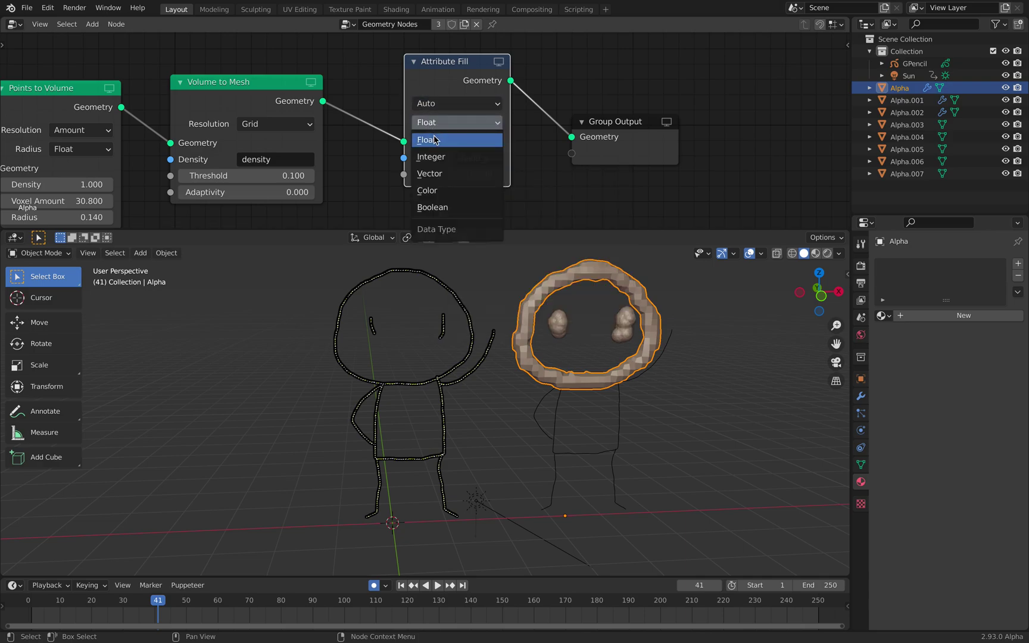
left_click(443, 208)
left_click(418, 173)
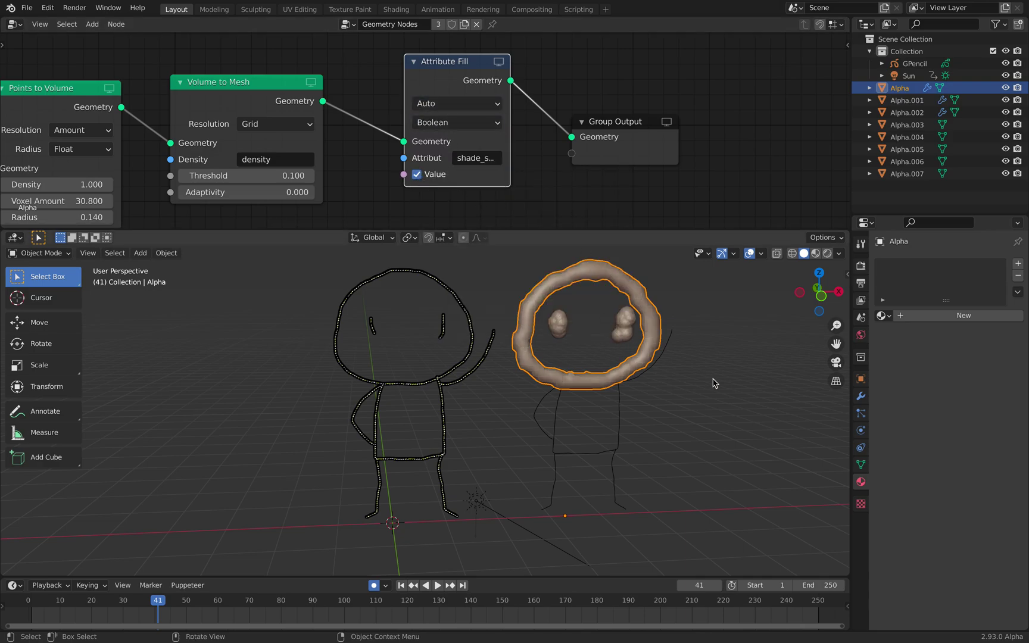
- Play the animation, scrub back to frame 45, and examine the smooth-shaded head outline and eyes up close
key("space")
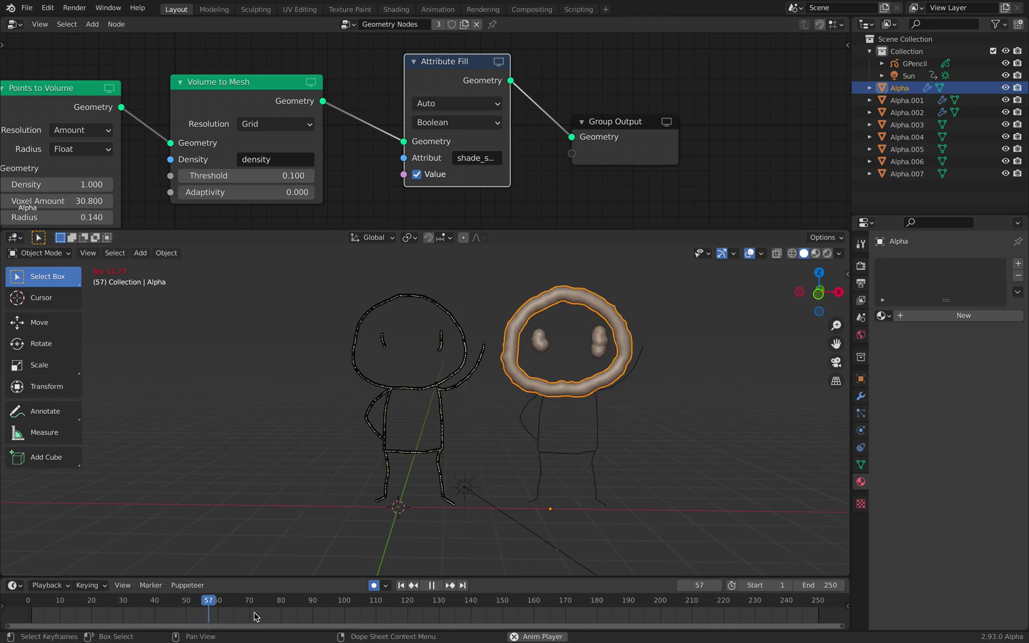
key("space")
left_click_drag(269, 606, 170, 619)
scroll(512, 445, "up", 4)
middle_click_drag(595, 394, 345, 507, "shift")
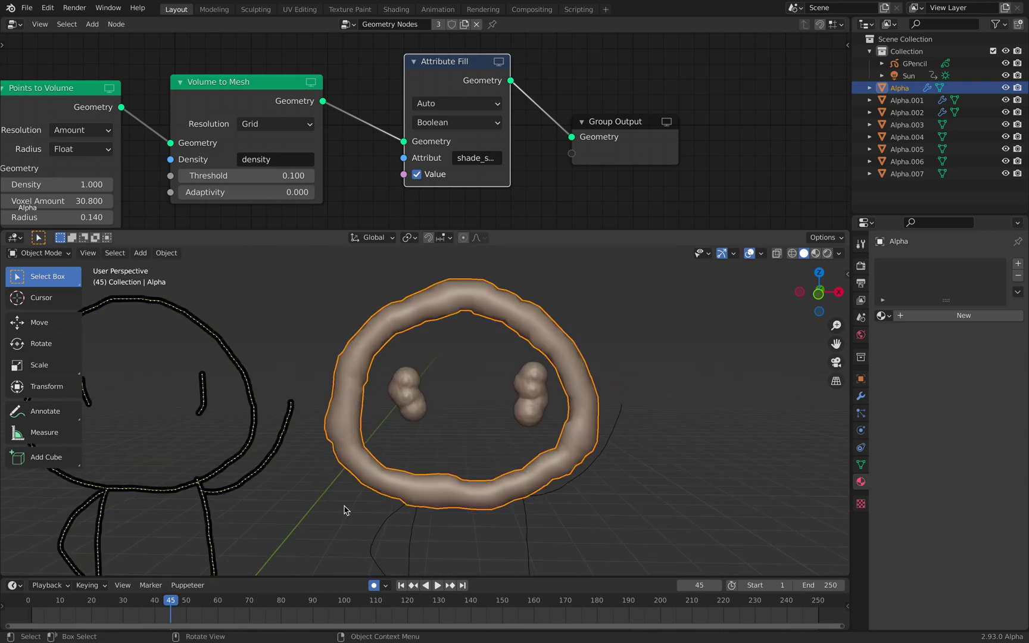
scroll(555, 373, "up", 1)
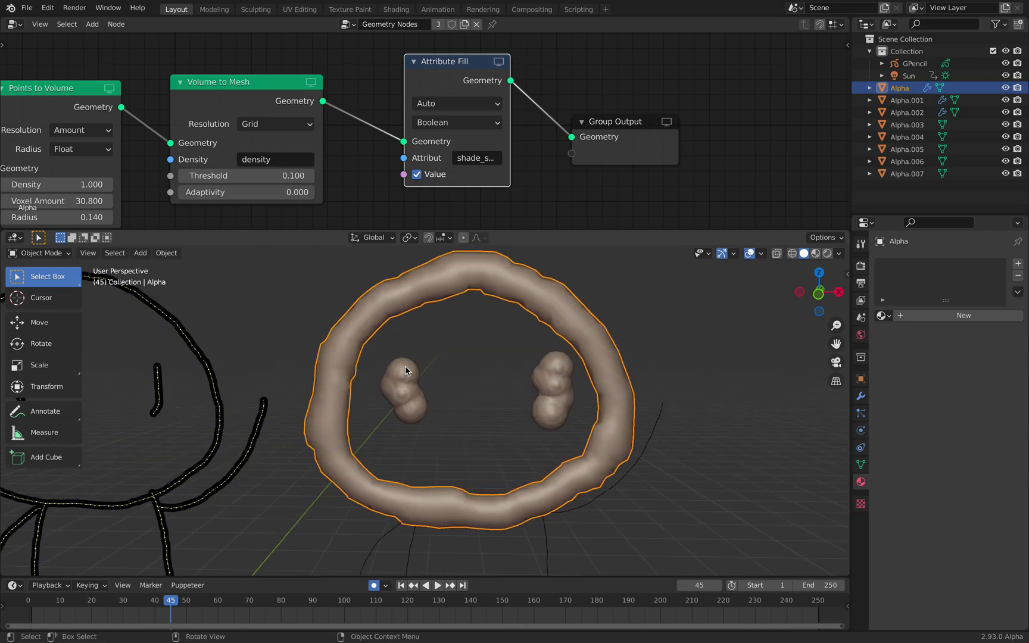
scroll(563, 390, "down", 1)
scroll(303, 124, "down", 3)
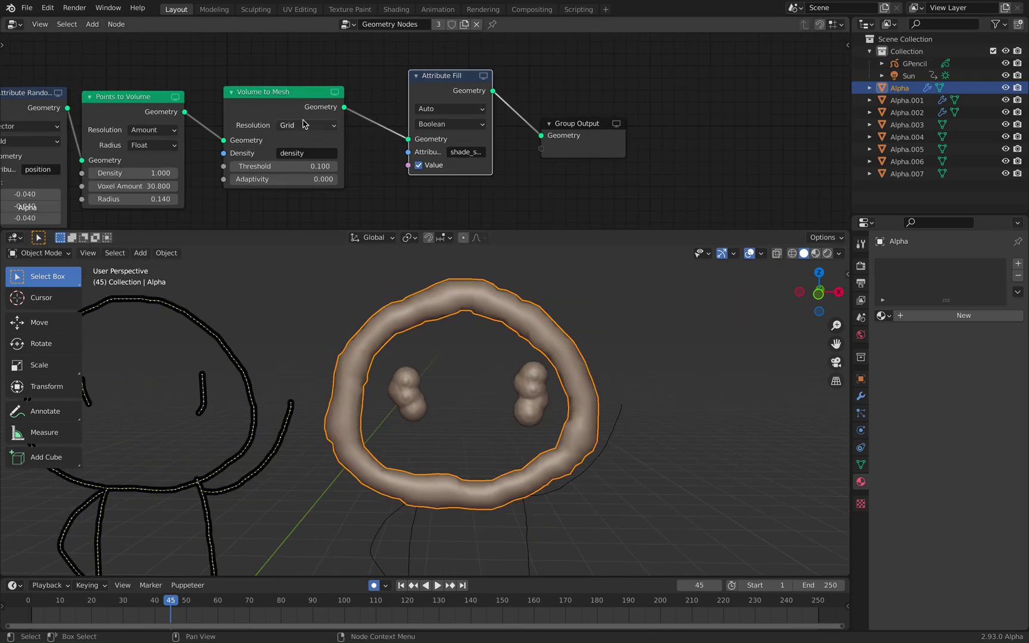
- Switch the node editor to Sverchok nodes and open the tree named NodeTree
middle_click_drag(303, 124, 418, 100)
left_click(12, 24)
left_click(63, 122)
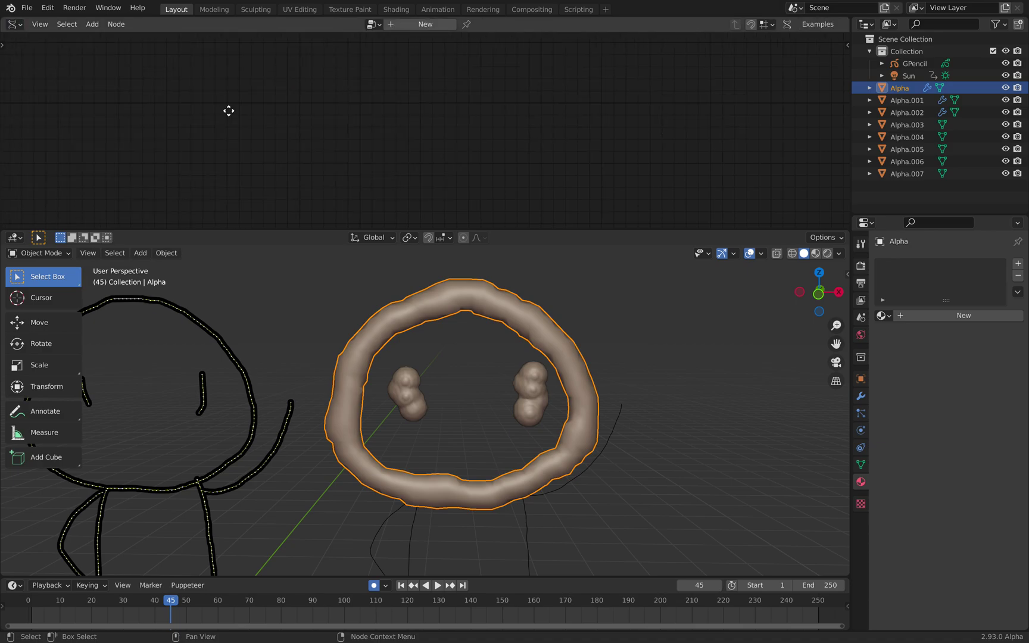
left_click(374, 25)
left_click(388, 46)
middle_click_drag(200, 98, 489, 129)
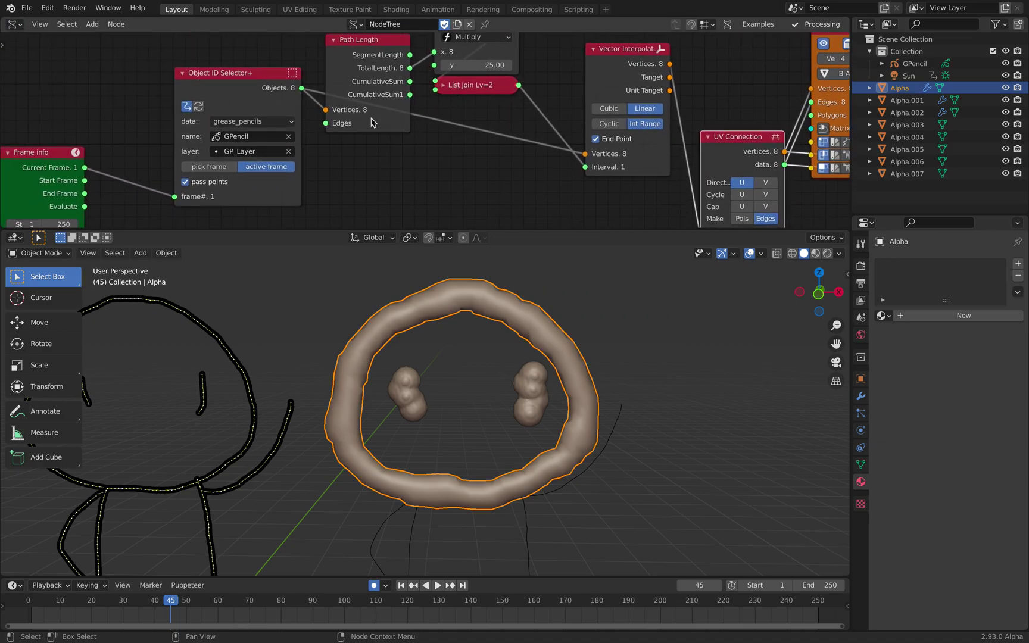
- Try 5 as the Multiply node's y value, raise it to 11.99, and play the animation with that point density
middle_click_drag(309, 128, 225, 170)
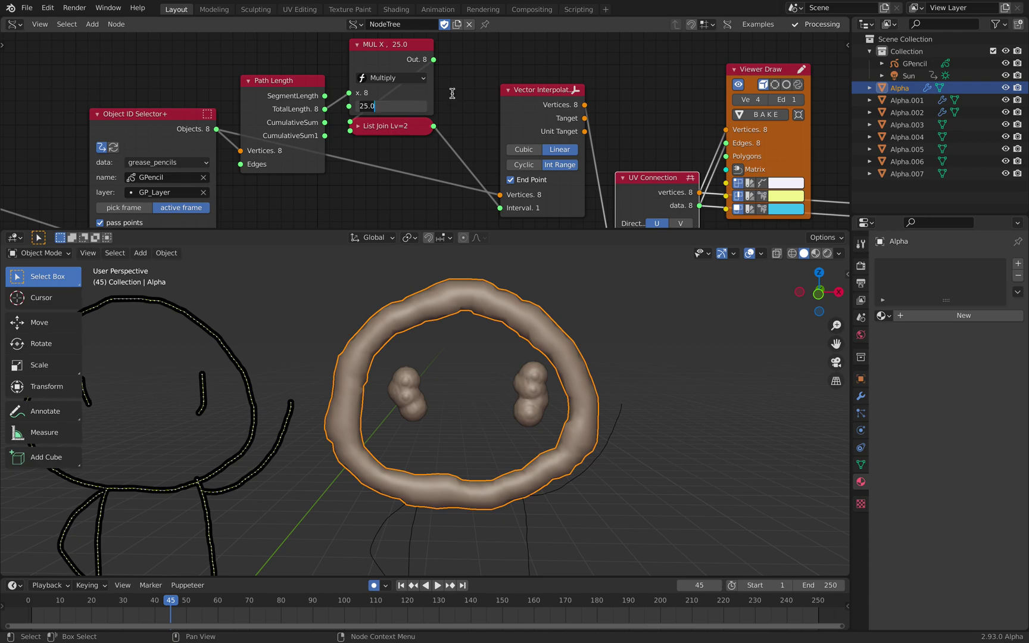
type("5")
key("Return")
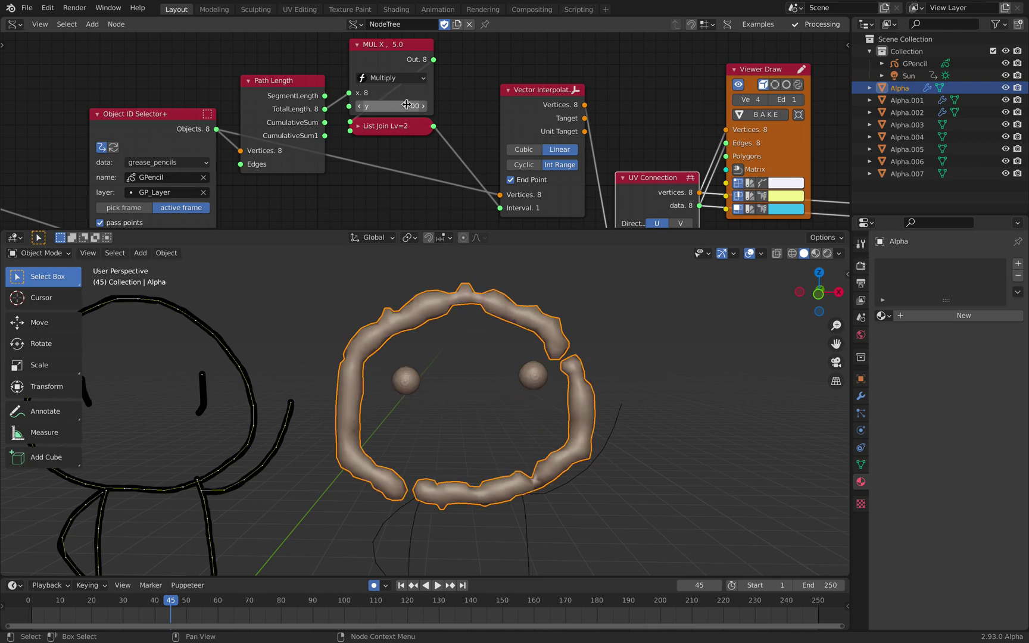
left_click_drag(390, 106, 433, 105)
left_click_drag(391, 106, 513, 106)
scroll(580, 345, "down", 3)
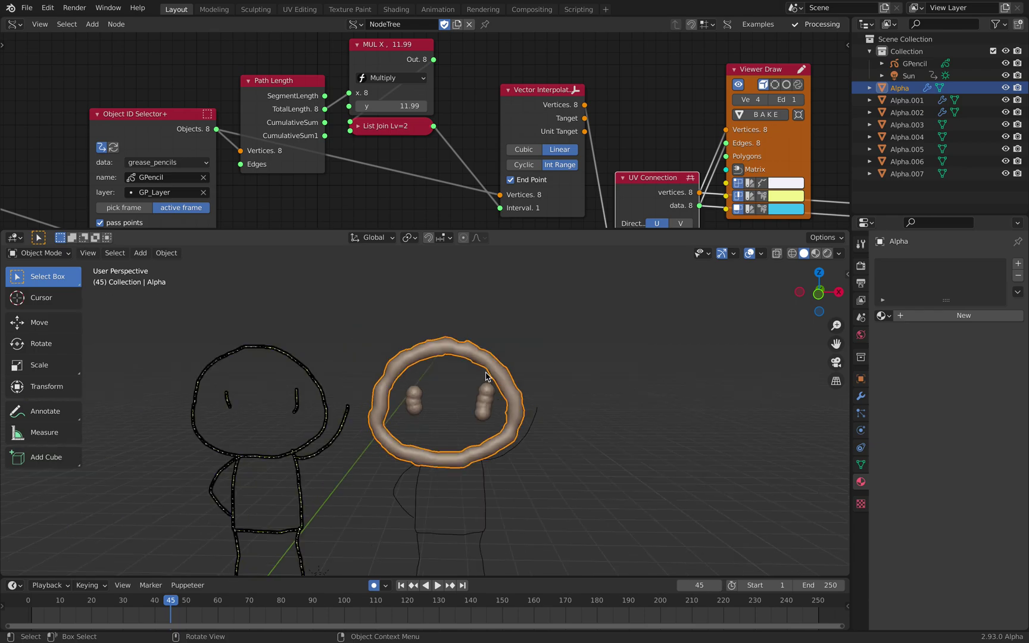
key("space")
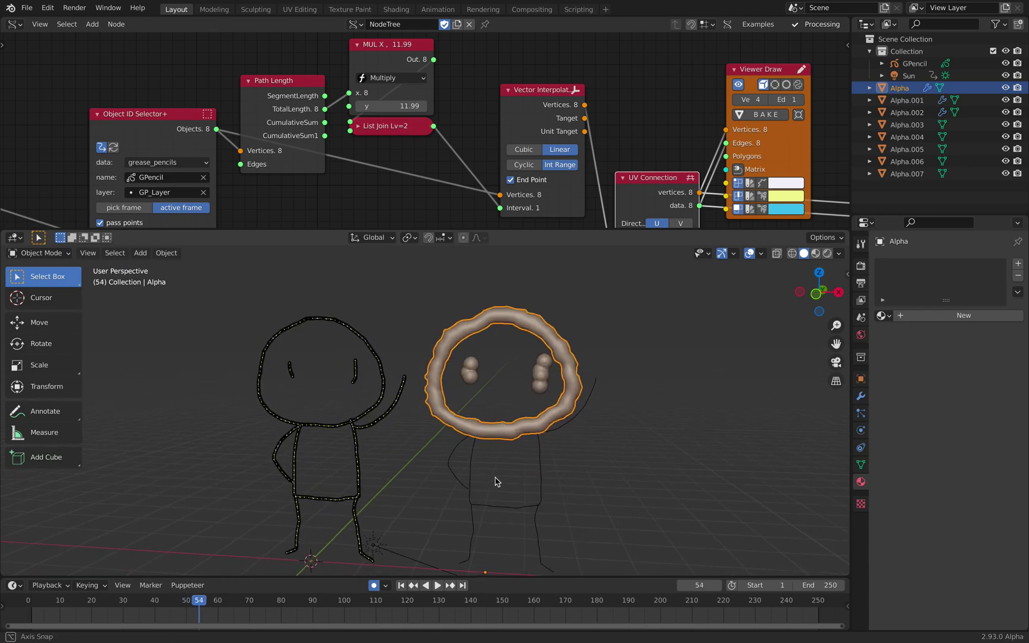
- Select all the generated stroke meshes with the head outline active and copy its modifiers to the others
left_click(498, 481)
key("a")
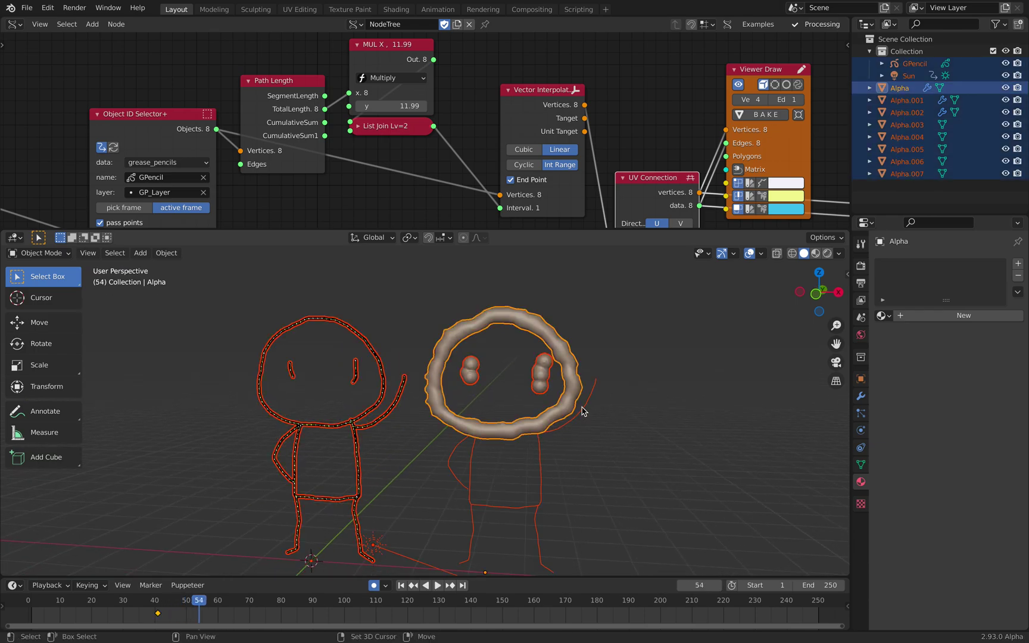
key("alt+a")
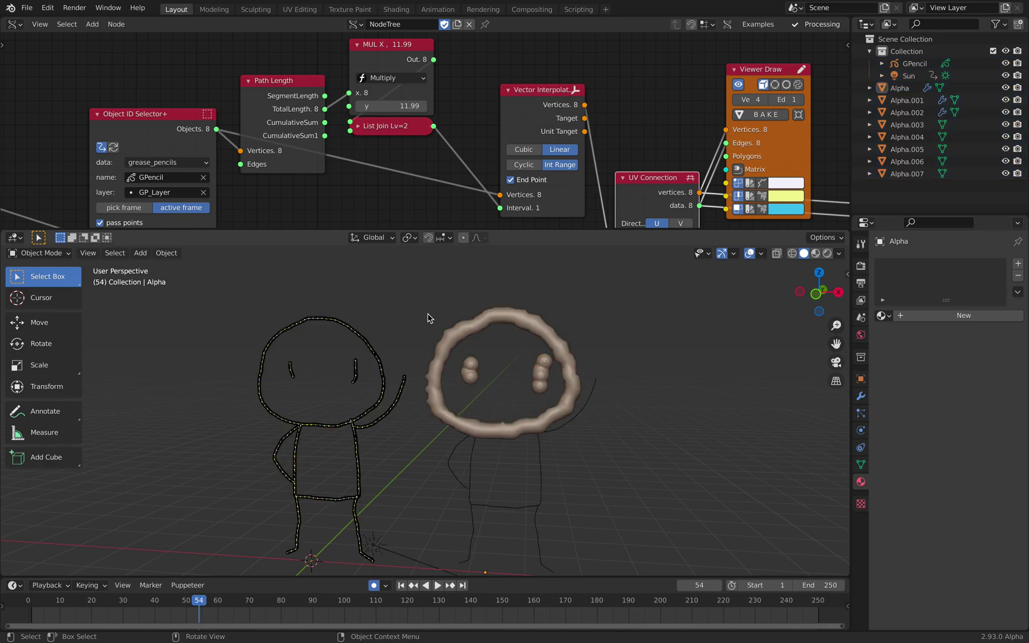
left_click_drag(427, 317, 586, 557)
left_click(570, 364, "shift")
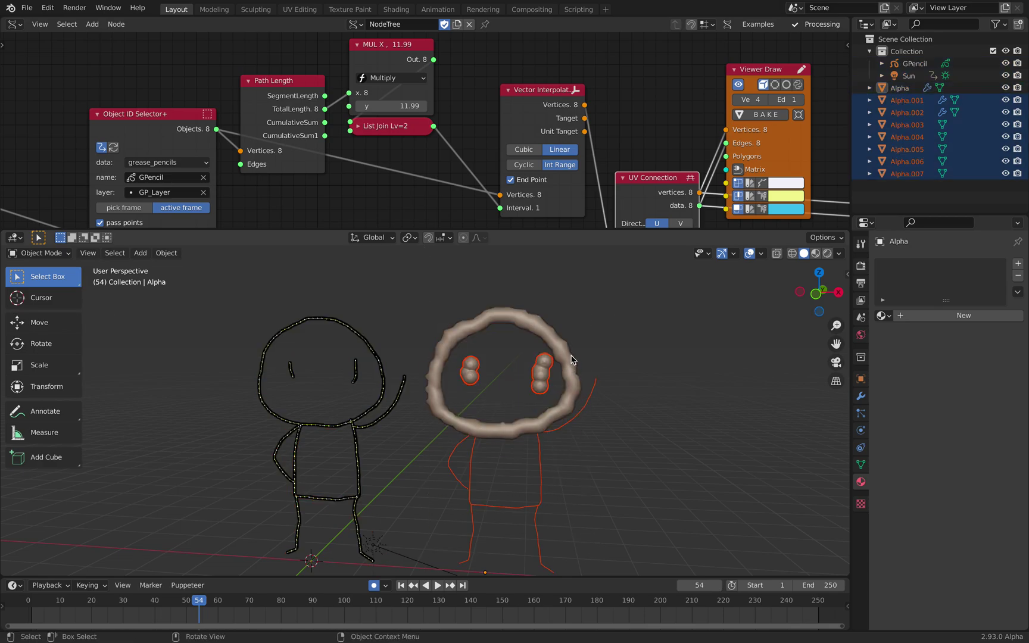
left_click(556, 356, "shift")
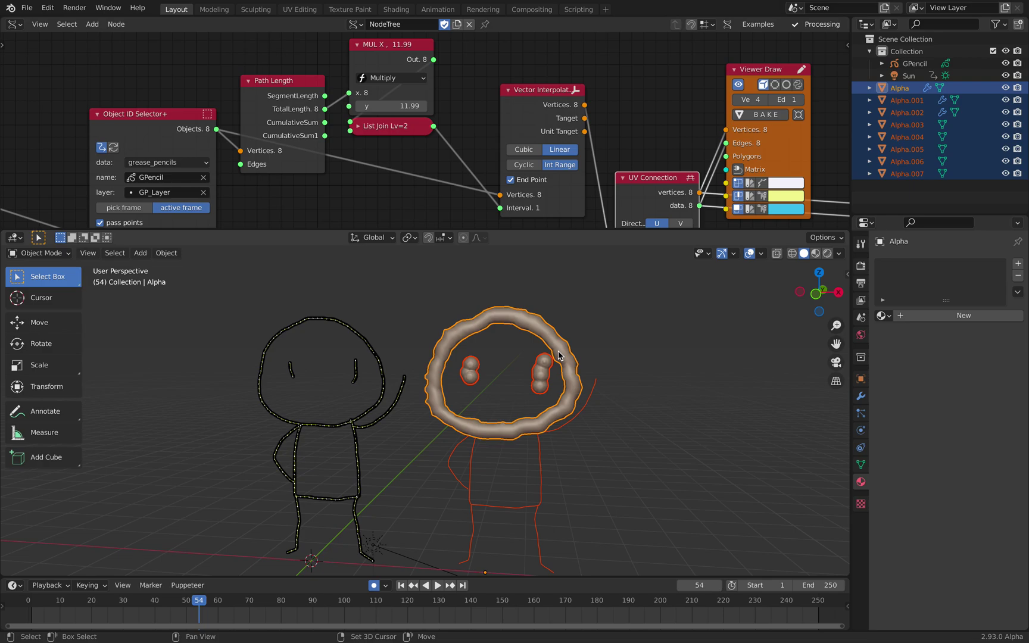
key("ctrl+l")
left_click(557, 355)
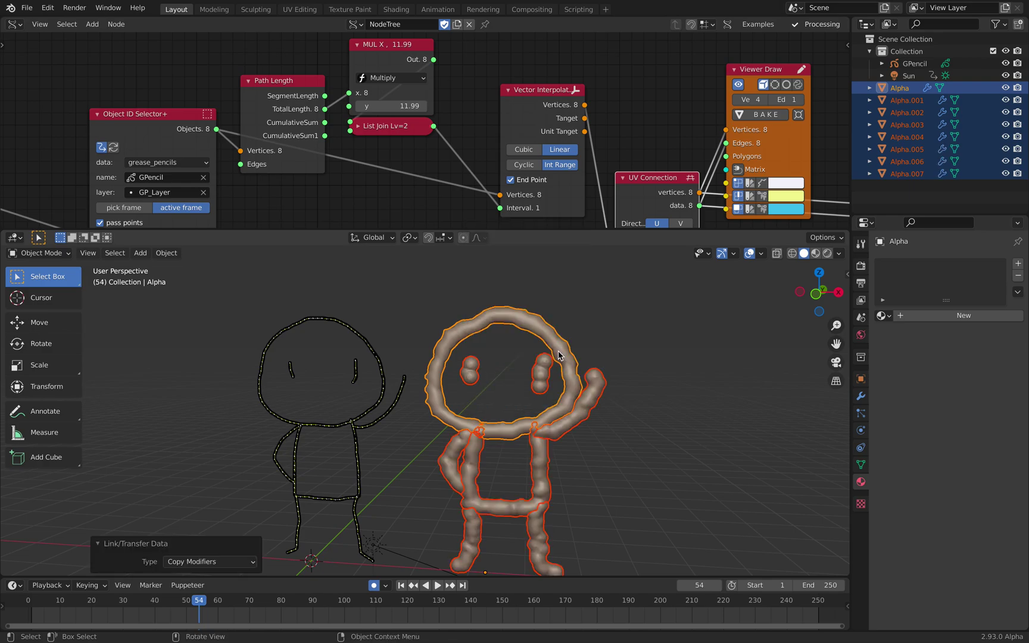
- Deselect everything, play the animation, and scrub back to frame 42 to examine the thickened full figure
left_click(592, 338)
key("space")
key("space")
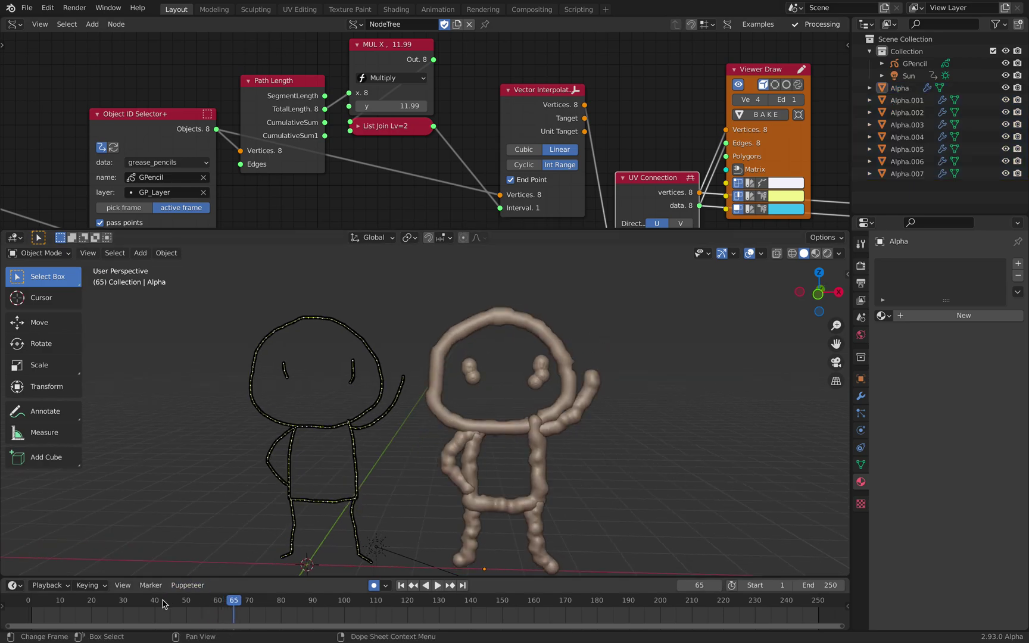
left_click_drag(162, 600, 193, 600)
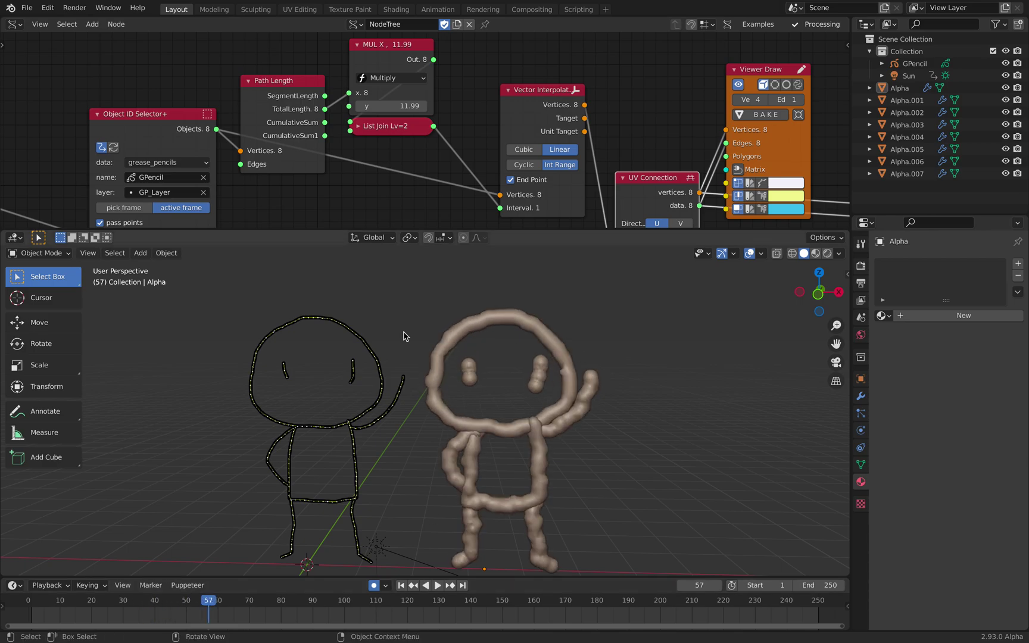
left_click(169, 602)
mouse_move(167, 604)
left_mouse_down()
mouse_move(152, 608)
mouse_move(161, 606)
left_mouse_up()
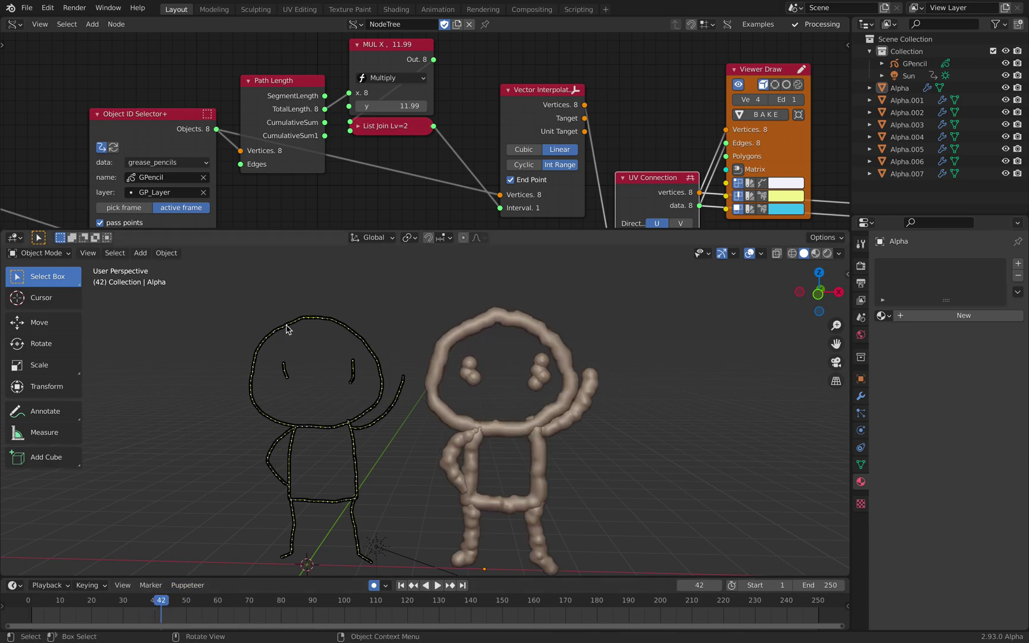
- Replay the animation around frame 27 and scrub forward to frame 71 to check which strokes keep their thickness
key("space")
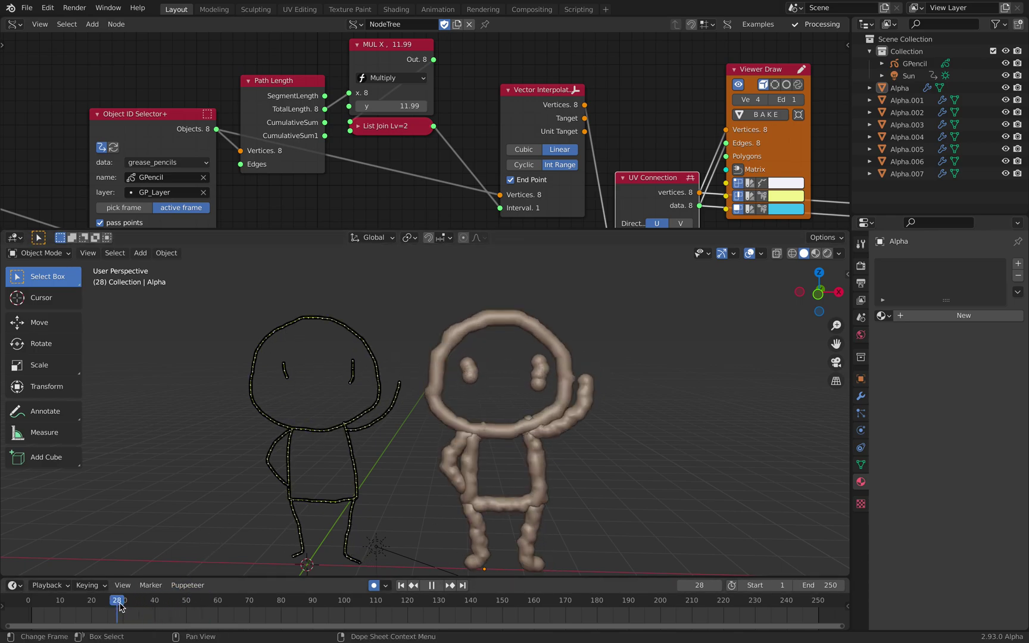
left_click(107, 602)
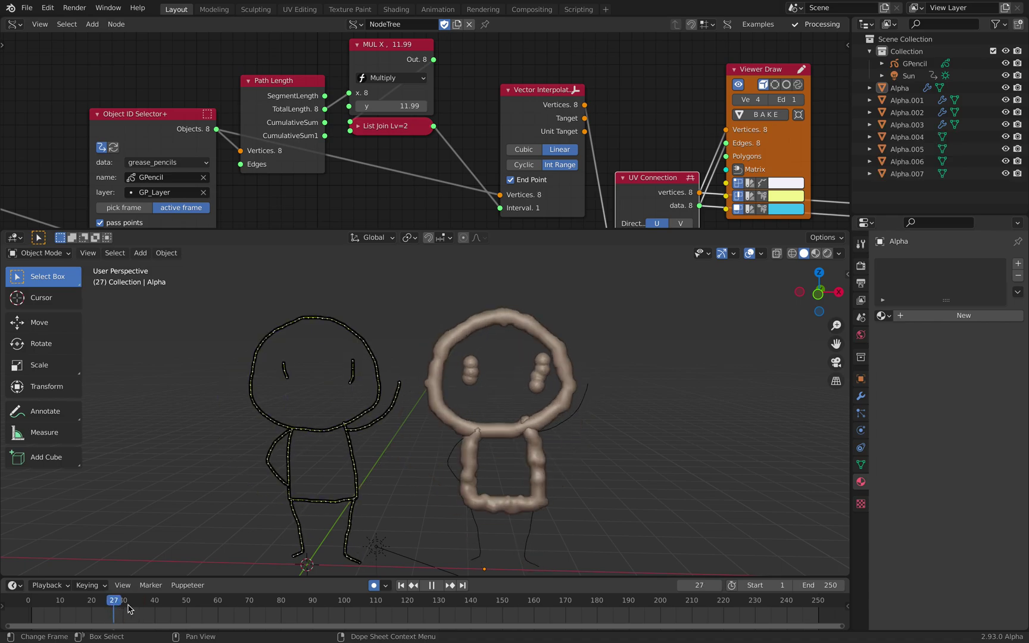
mouse_move(110, 605)
left_mouse_down()
mouse_move(135, 606)
mouse_move(24, 603)
mouse_move(253, 609)
left_mouse_up()
middle_click_drag(590, 372, 613, 364)
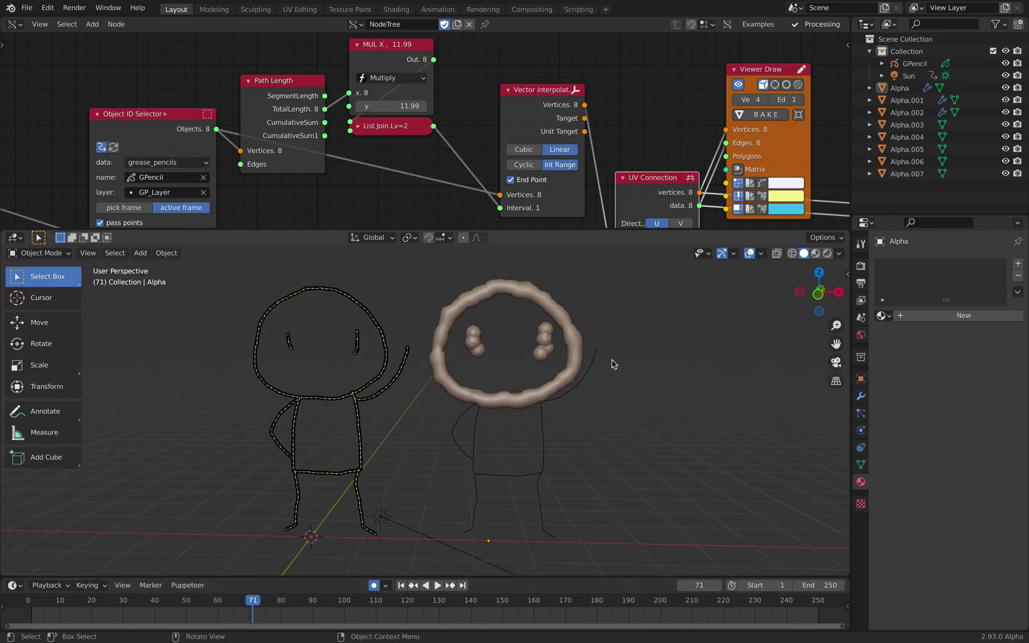
scroll(452, 133, "down", 9)
middle_click_drag(453, 133, 423, 110)
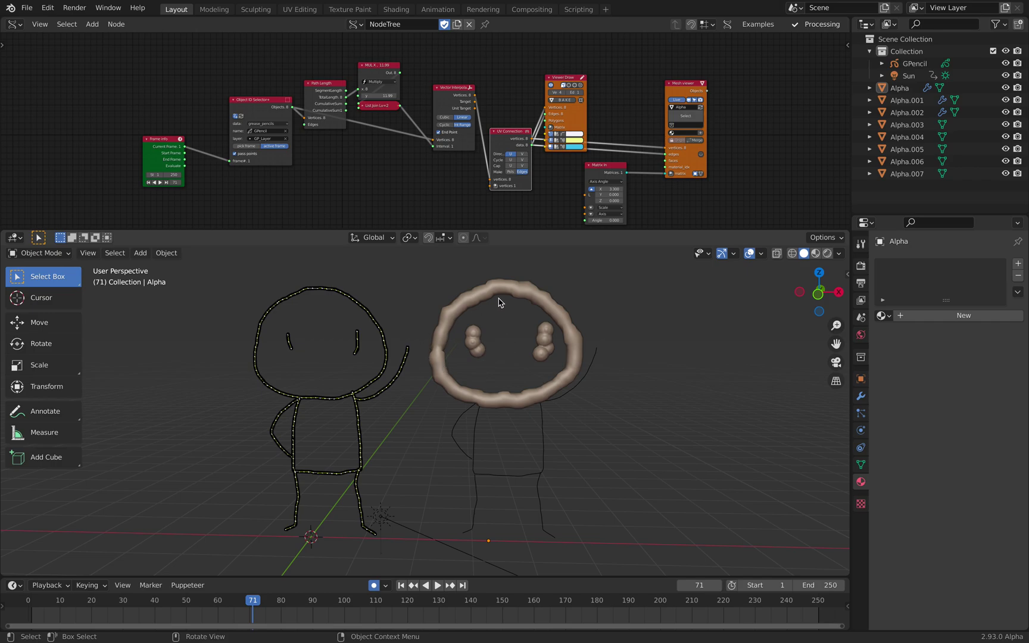
scroll(481, 127, "down", 1)
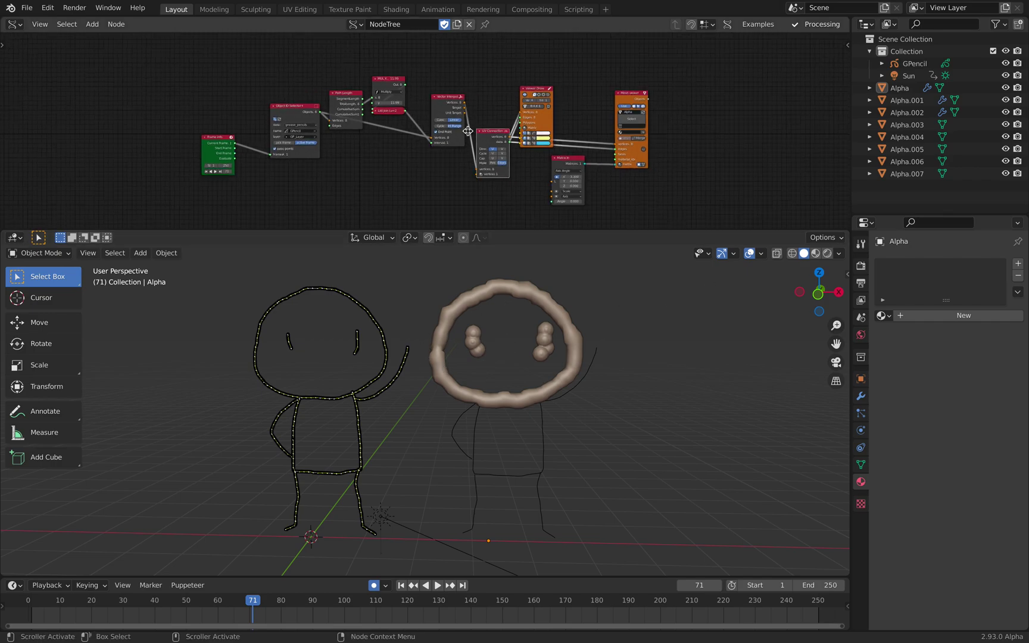
scroll(481, 127, "up", 2)
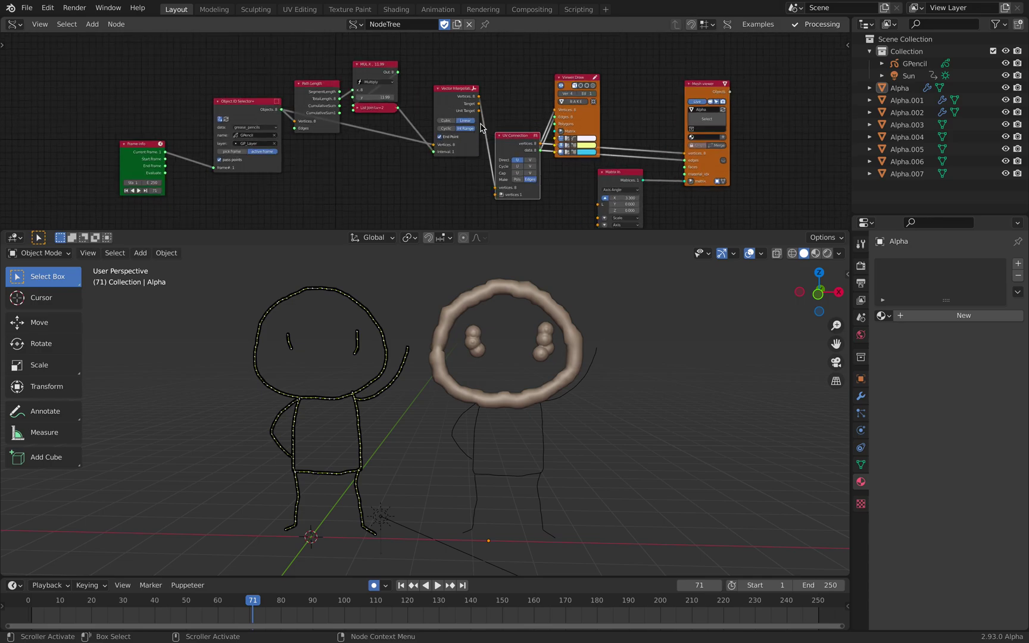